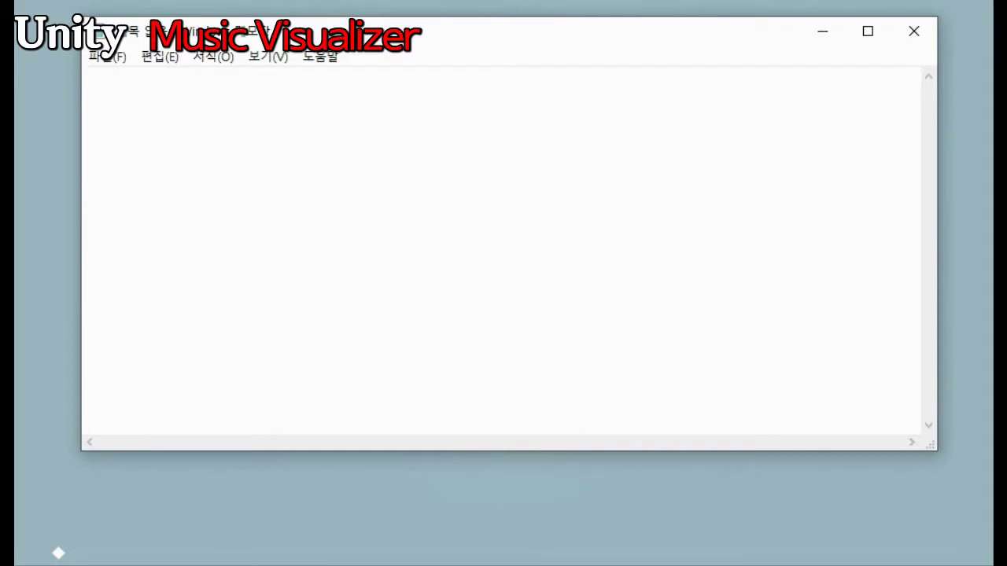
- Type '오디오 스펙트럼 만들어 보았습니다.' in Notepad and start a new line below it
type("은디오 ")
type("스펙트럼")
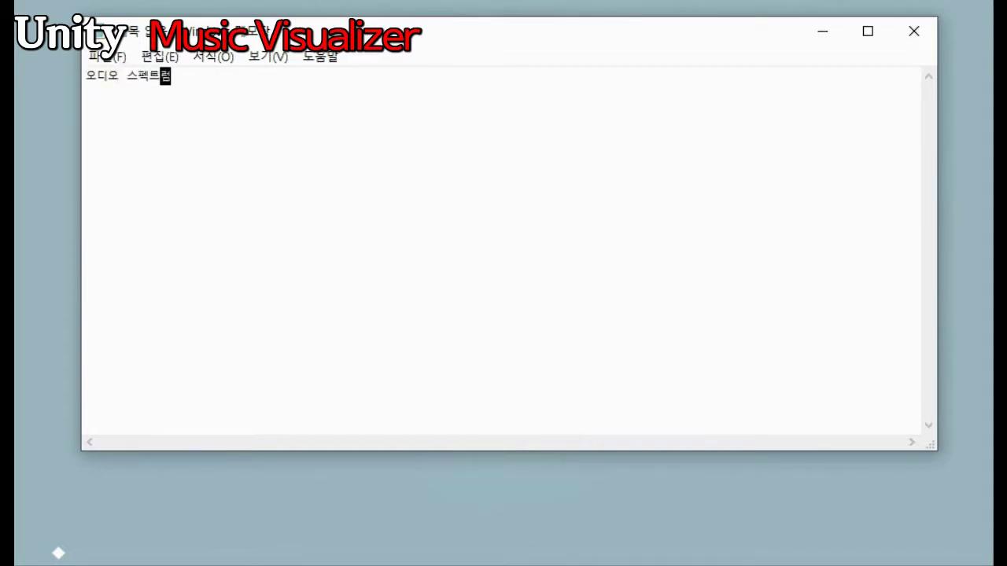
type(" ㅁㅏㄴ들")
type("어 ㅂㅗ")
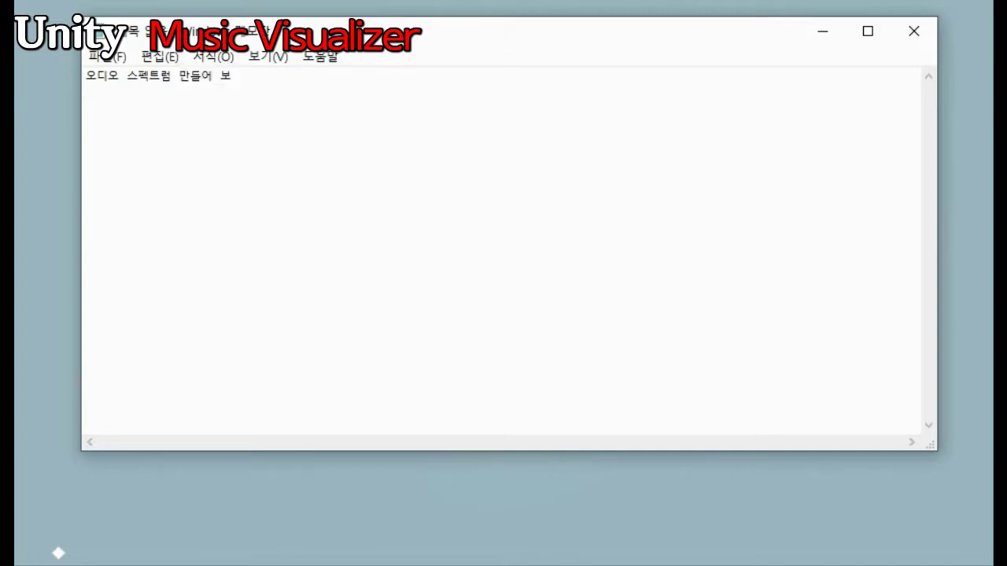
type("ㅇㅏㅆ")
type("ㅅㅡㅂ니다.")
key("Return")
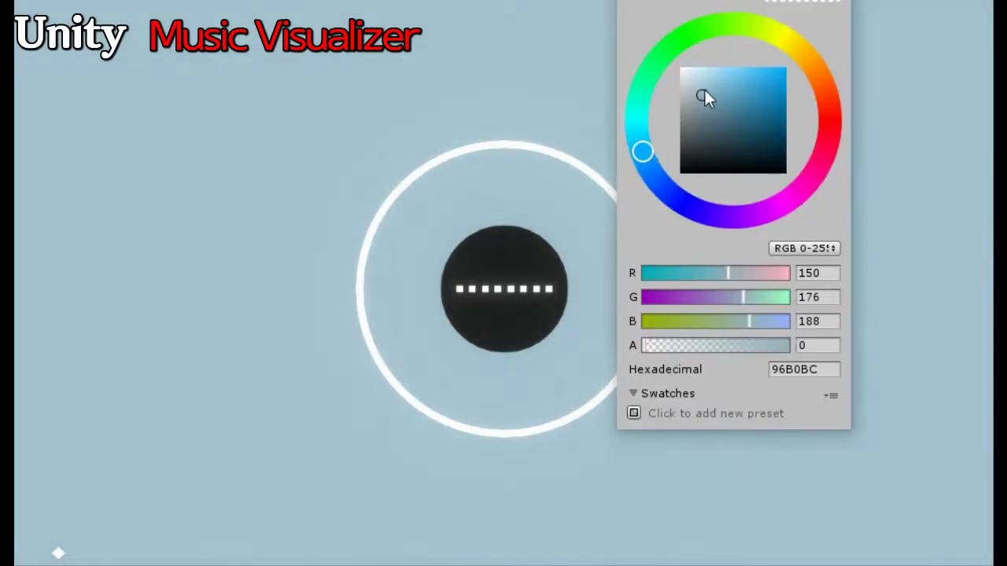
- Try deep blue-grey, near-white, blue and green backgrounds, raising the alpha to 21
left_click_drag(705, 90, 744, 116)
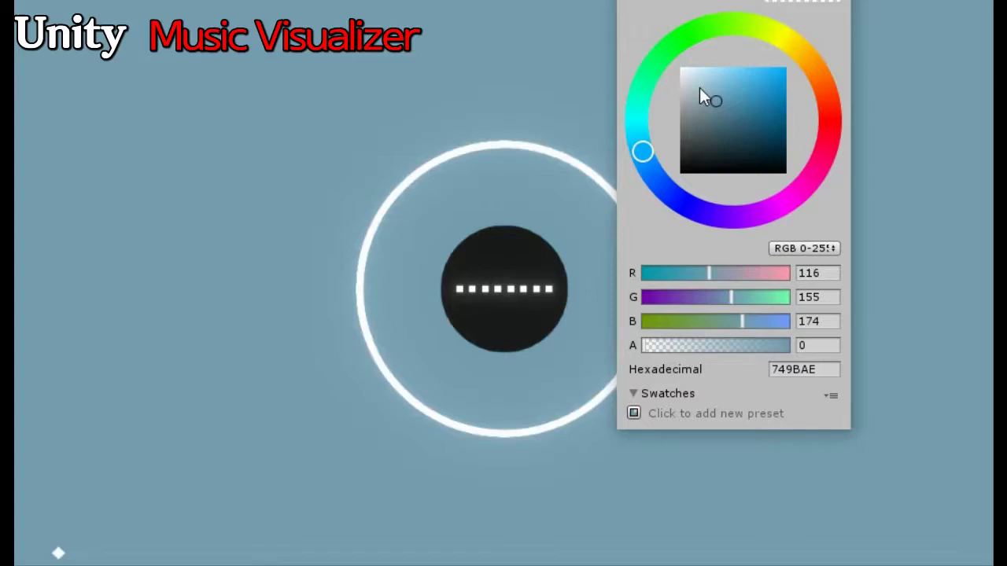
mouse_move(743, 117)
left_mouse_down()
mouse_move(677, 61)
mouse_move(687, 72)
left_mouse_up()
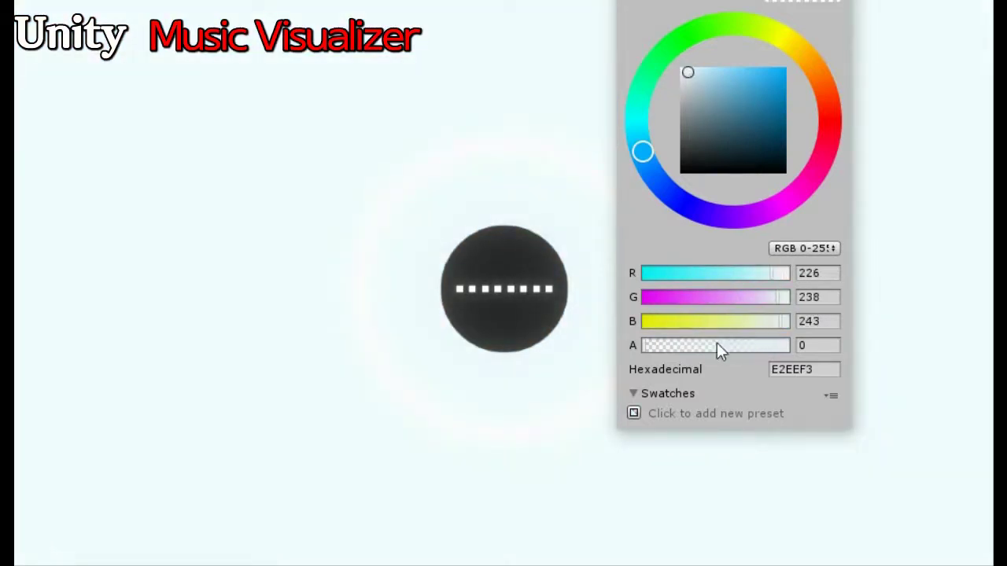
left_click(656, 348)
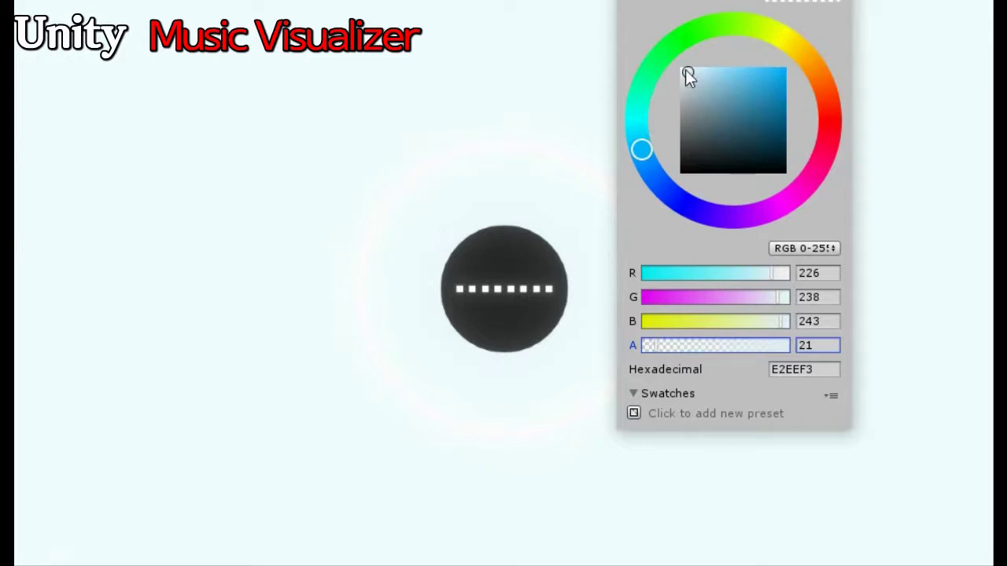
mouse_move(686, 69)
left_mouse_down()
mouse_move(765, 139)
mouse_move(792, 135)
mouse_move(815, 79)
mouse_move(810, 89)
left_mouse_up()
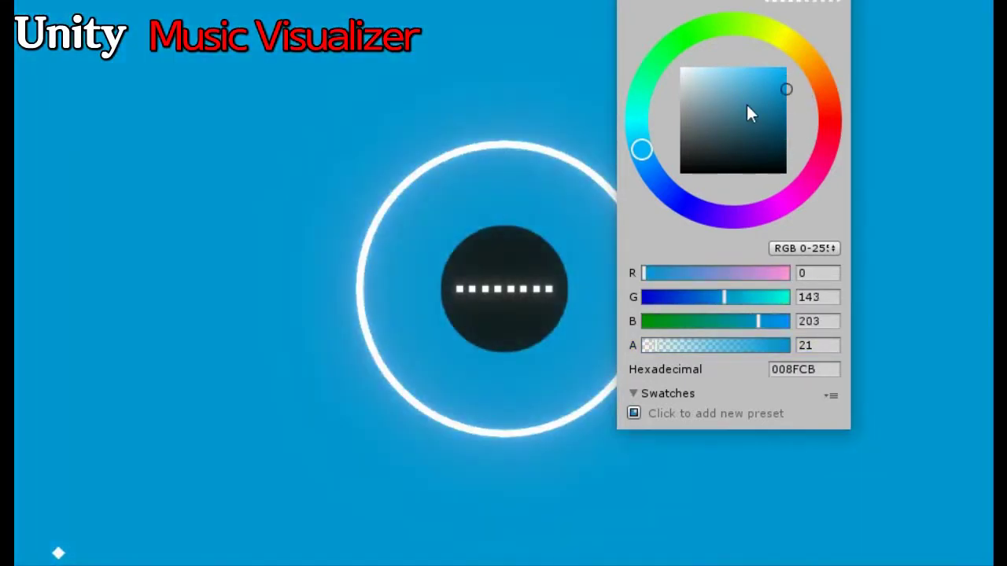
left_click(747, 105)
mouse_move(642, 149)
left_mouse_down()
mouse_move(645, 99)
mouse_move(697, 31)
left_mouse_up()
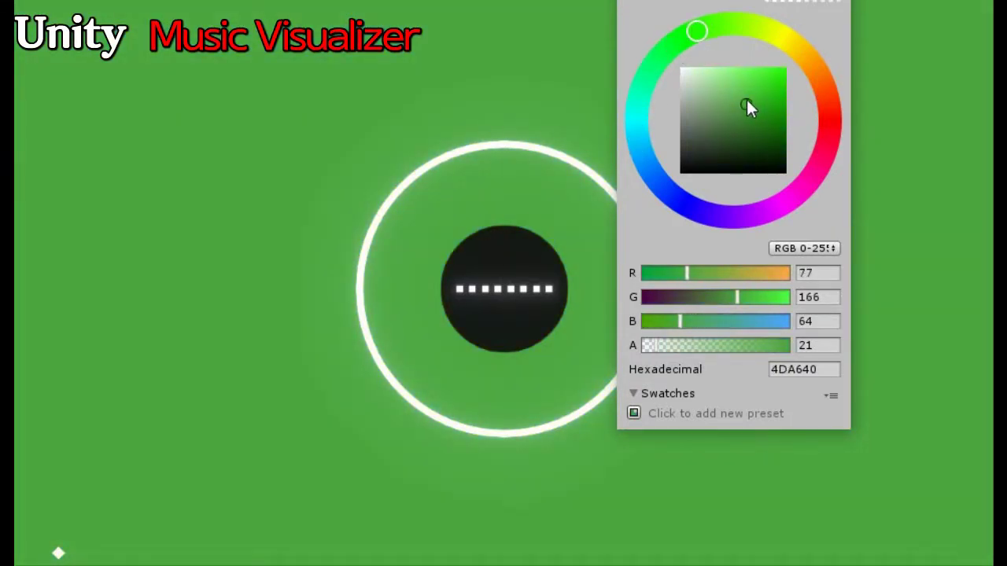
mouse_move(746, 103)
left_mouse_down()
mouse_move(724, 63)
mouse_move(724, 83)
mouse_move(759, 64)
left_mouse_up()
- Try light blue, red and pink, then settle on grey-blue (about 84A3AE) and close the picker
left_click(643, 159)
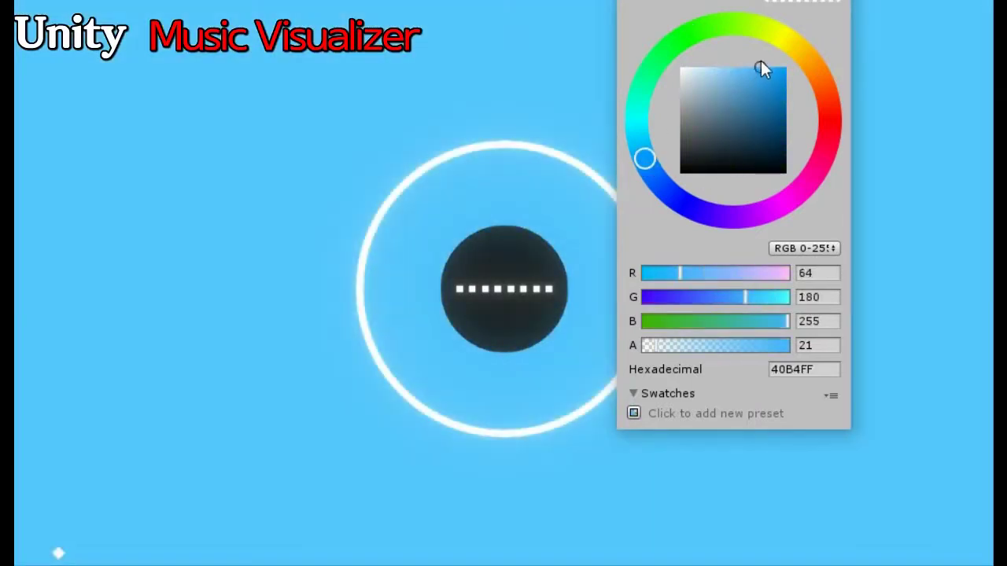
left_click(832, 97)
left_click(825, 130)
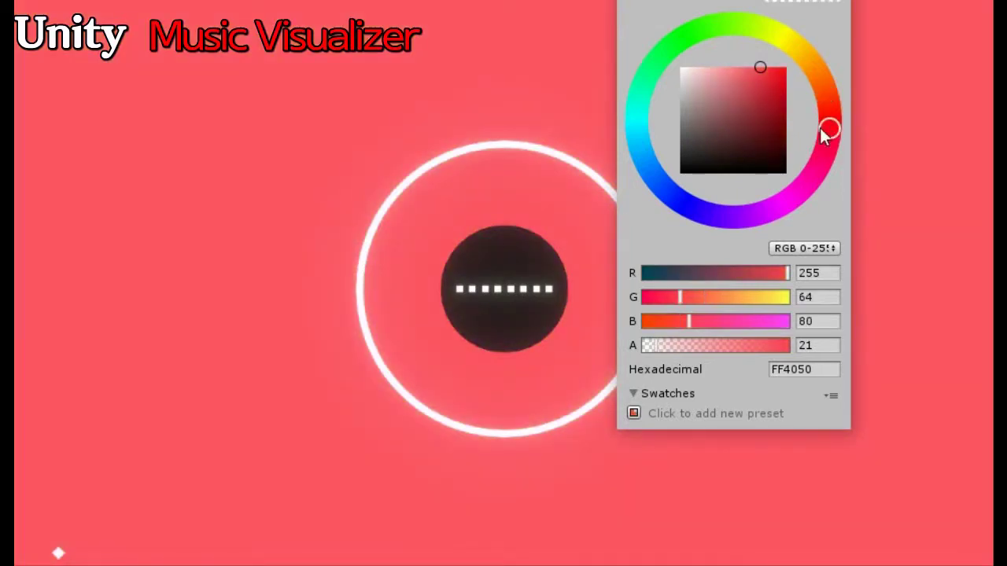
left_click_drag(786, 67, 828, 72)
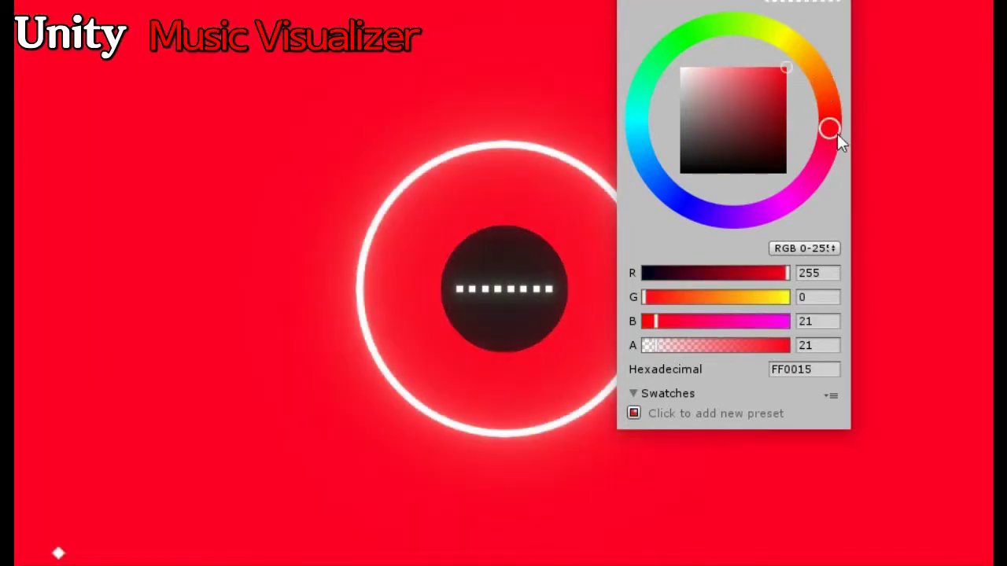
mouse_move(833, 131)
left_mouse_down()
mouse_move(815, 173)
mouse_move(730, 216)
mouse_move(670, 178)
mouse_move(605, 95)
left_mouse_up()
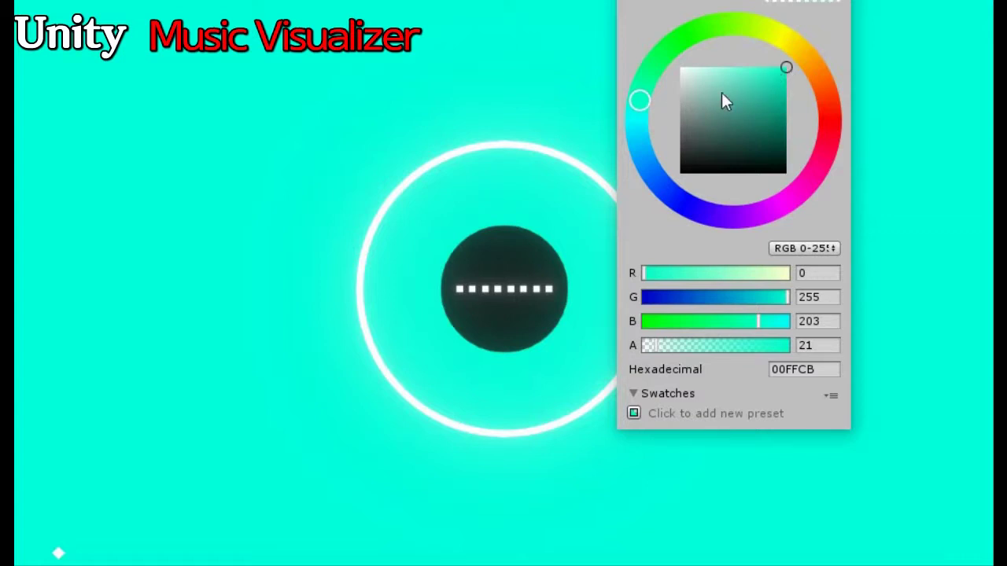
mouse_move(787, 69)
left_mouse_down()
mouse_move(668, 100)
mouse_move(707, 102)
left_mouse_up()
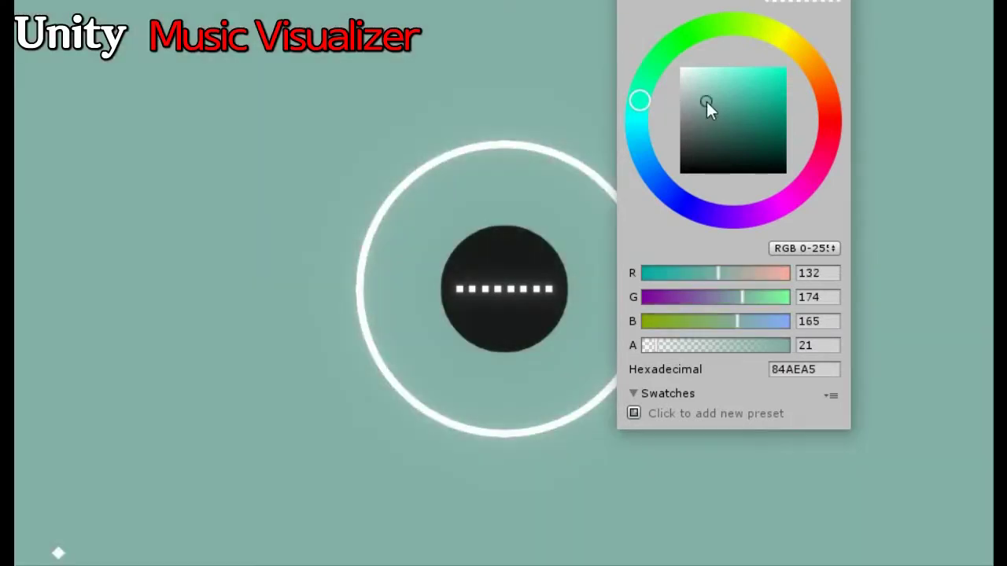
left_click_drag(638, 103, 616, 153)
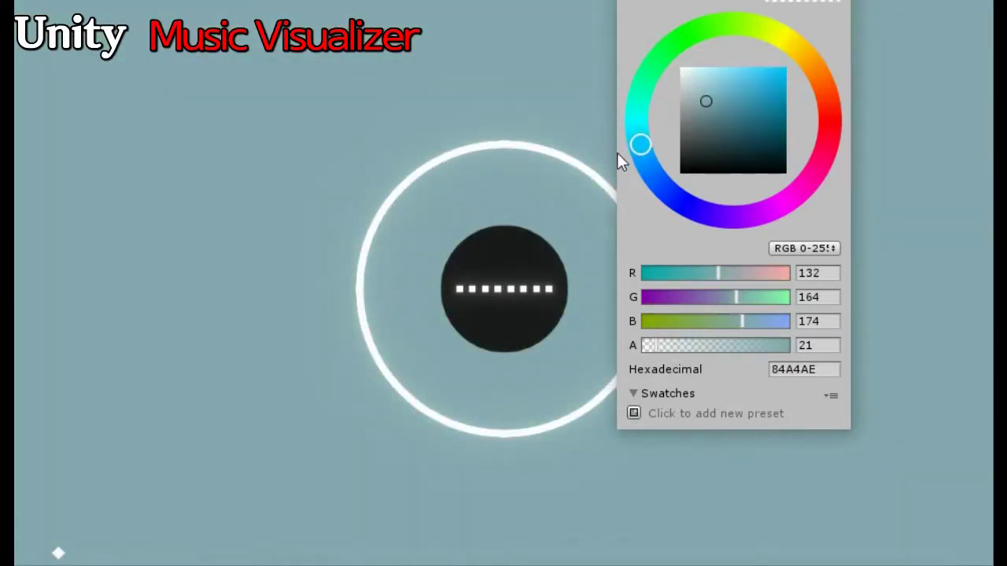
key("Return")
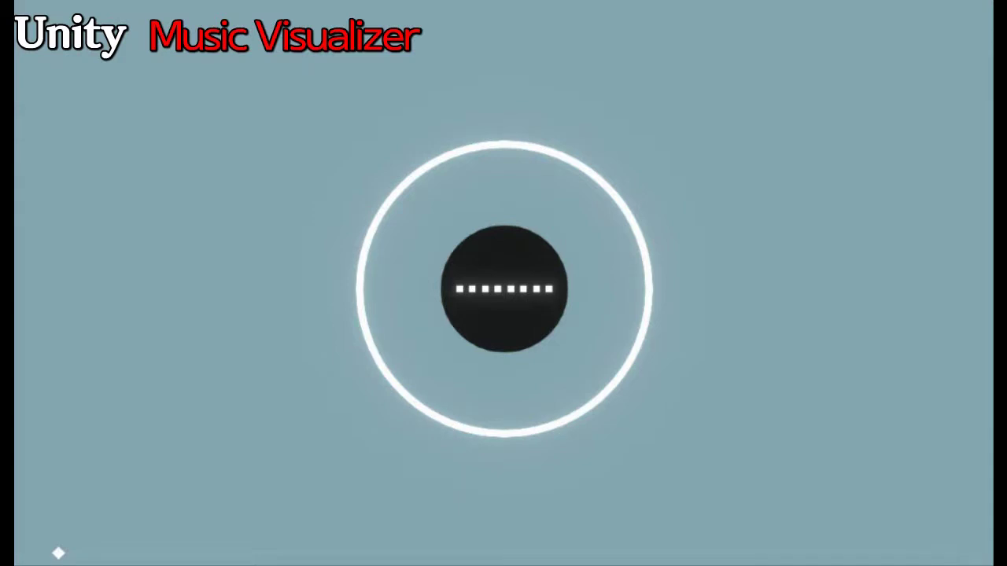
- Narrow the game preview to reveal the Scene view and centre the visualizer, using the Rect Tool (T)
mouse_move(928, 220)
left_mouse_down()
mouse_move(52, 250)
mouse_move(432, 259)
left_mouse_up()
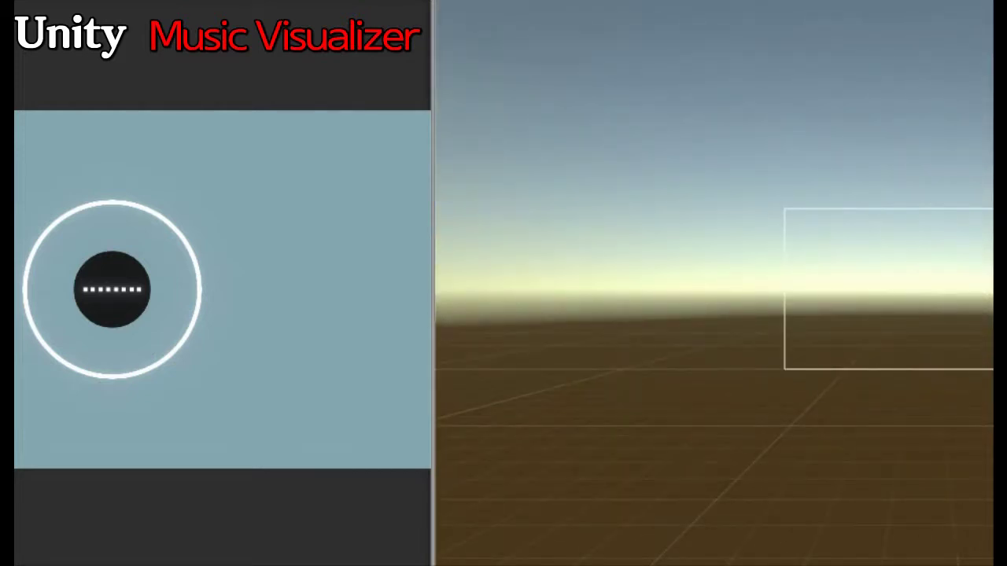
key("t")
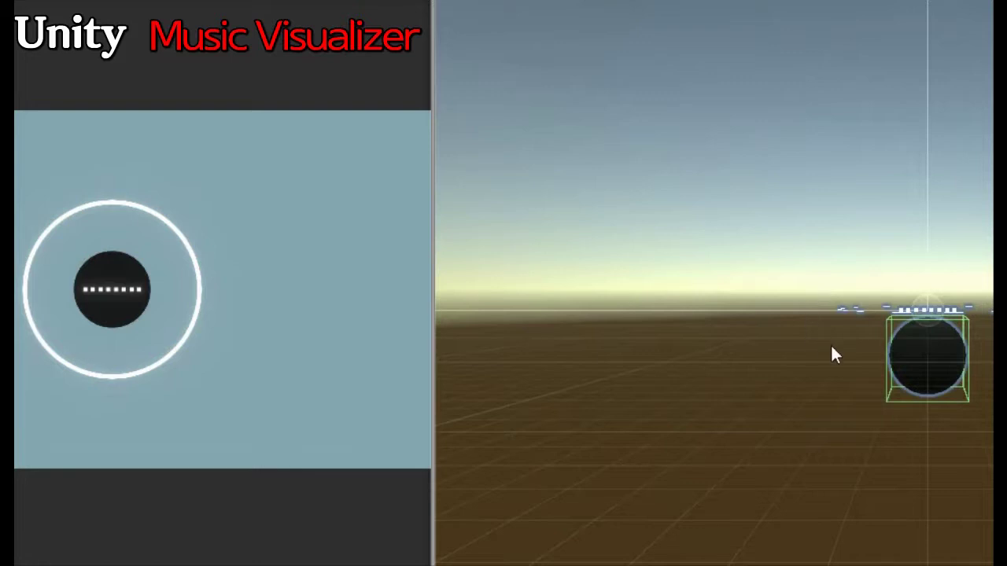
scroll(831, 345, "up", 3)
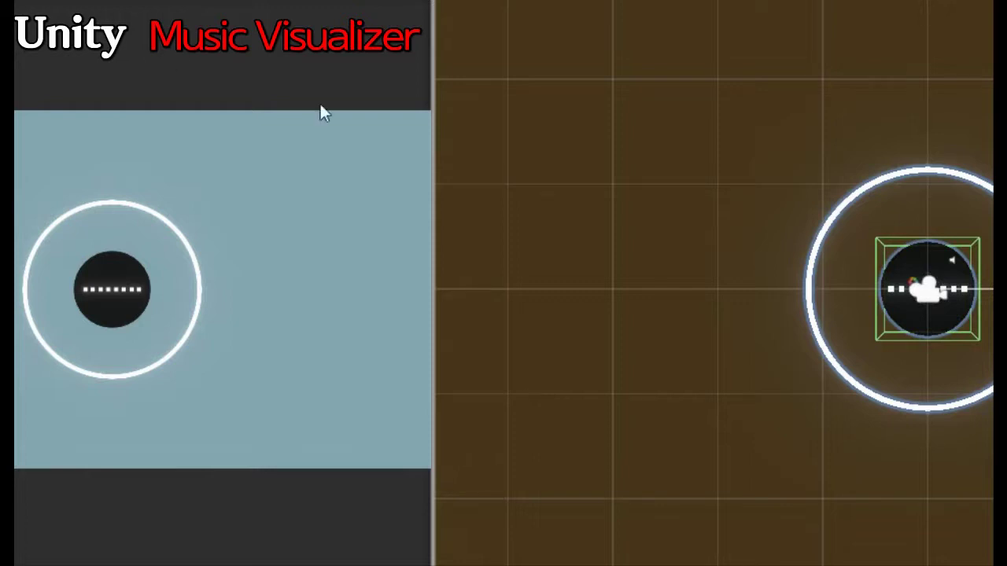
left_click_drag(784, 238, 536, 206)
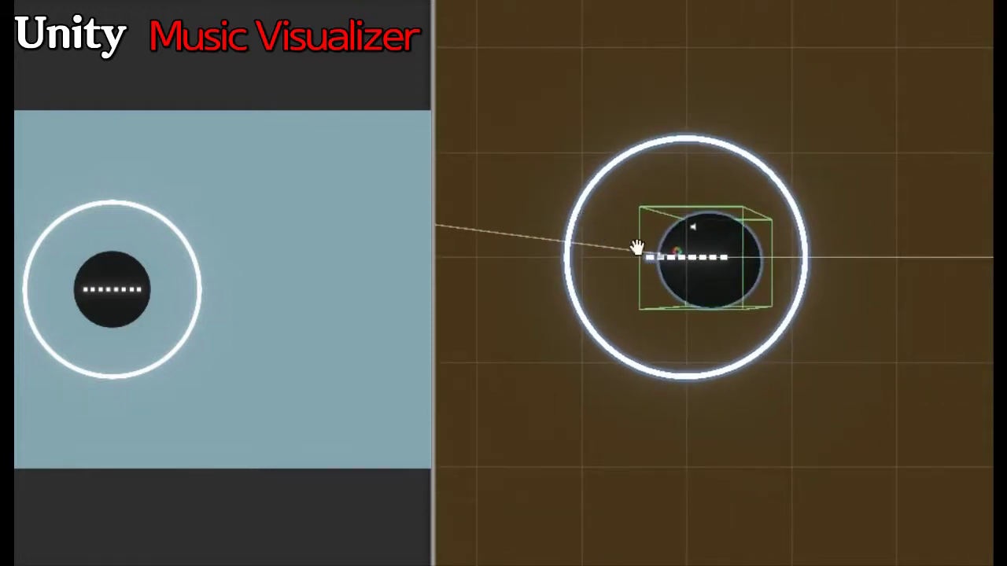
scroll(638, 248, "up", 2)
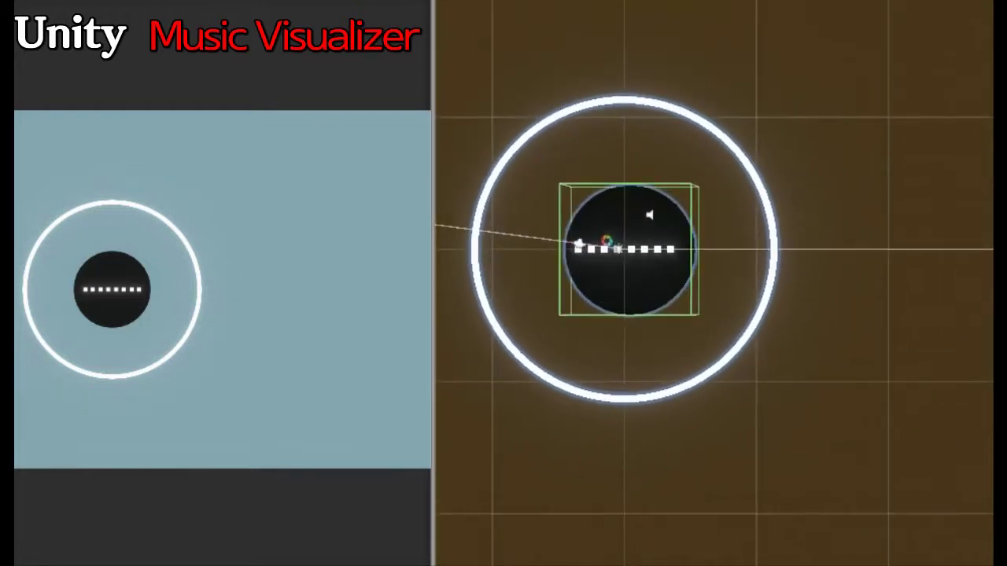
- Frame the visualizer ring flat from directly above in the Scene view
left_click_drag(710, 184, 763, 192)
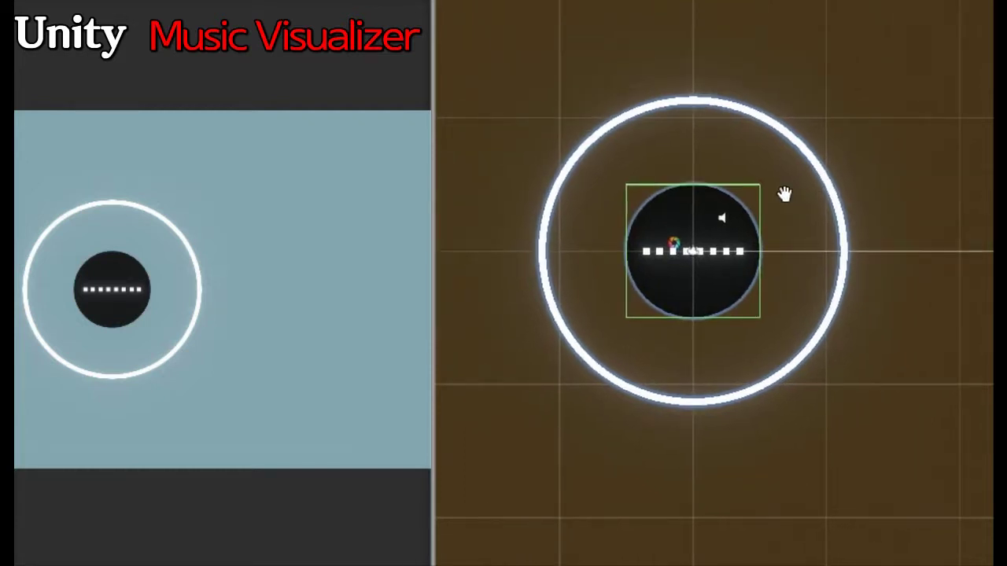
scroll(758, 231, "up", 3)
left_click_drag(755, 270, 826, 307)
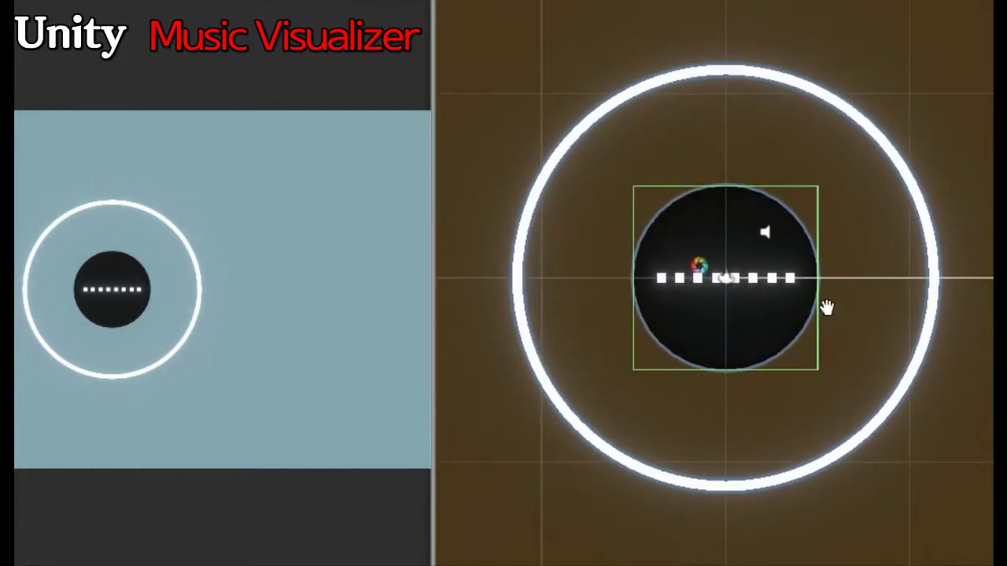
left_click(766, 233)
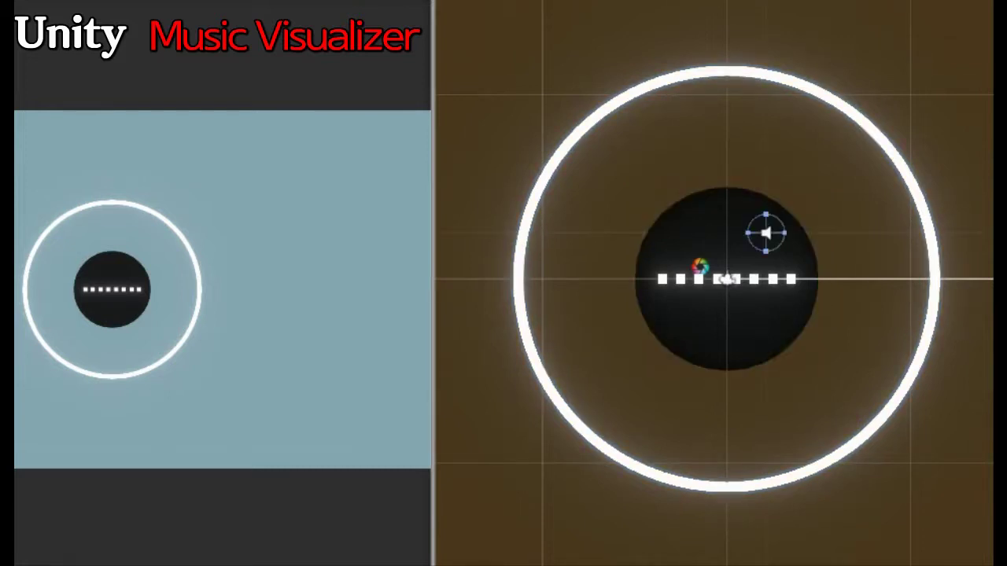
key("Escape")
scroll(714, 284, "up", 2)
middle_click_drag(847, 197, 683, 224)
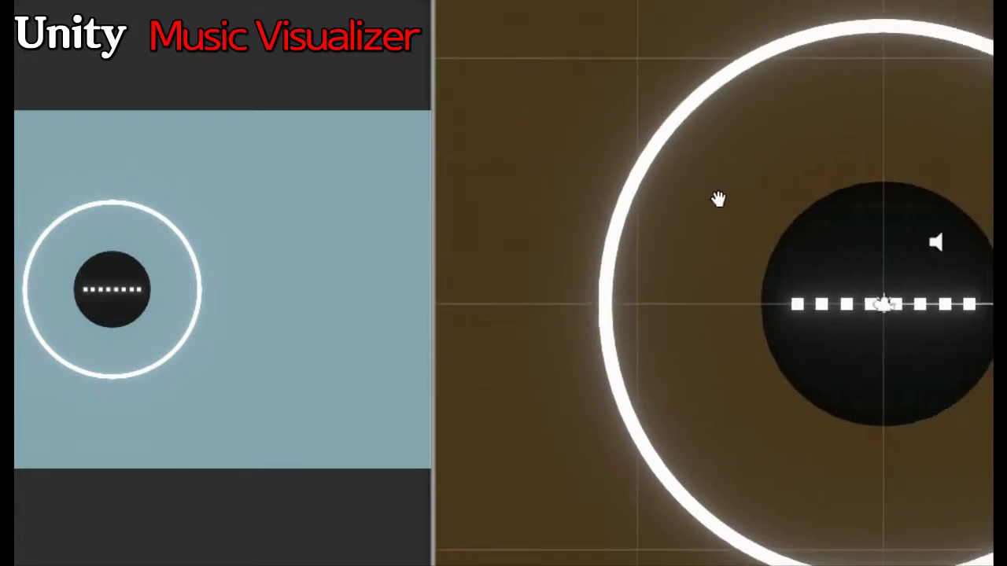
scroll(682, 224, "down", 2)
scroll(683, 226, "down", 2)
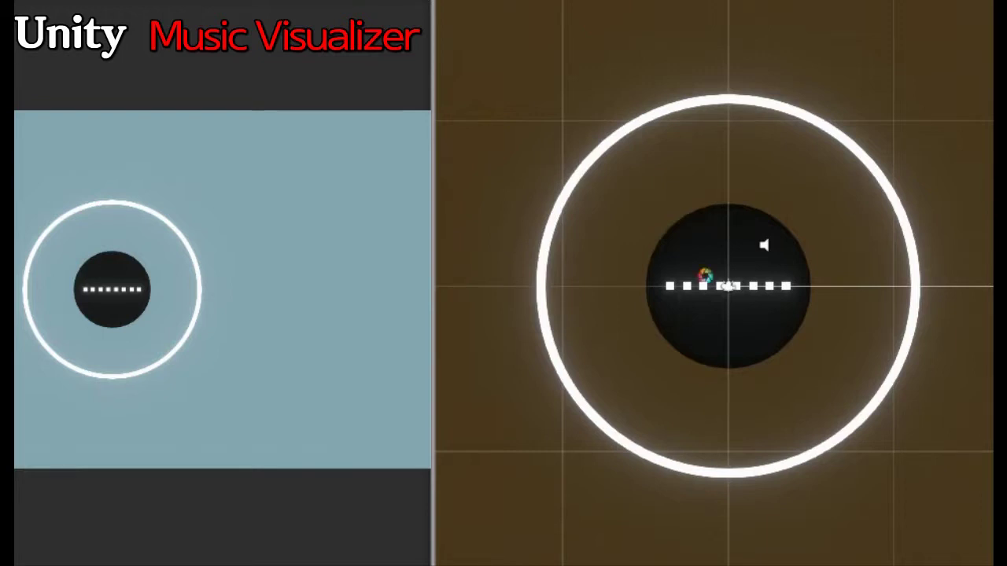
- Inspect the black inner disc at an angle, then widen the Game view to fill most of the screen
left_click(705, 275)
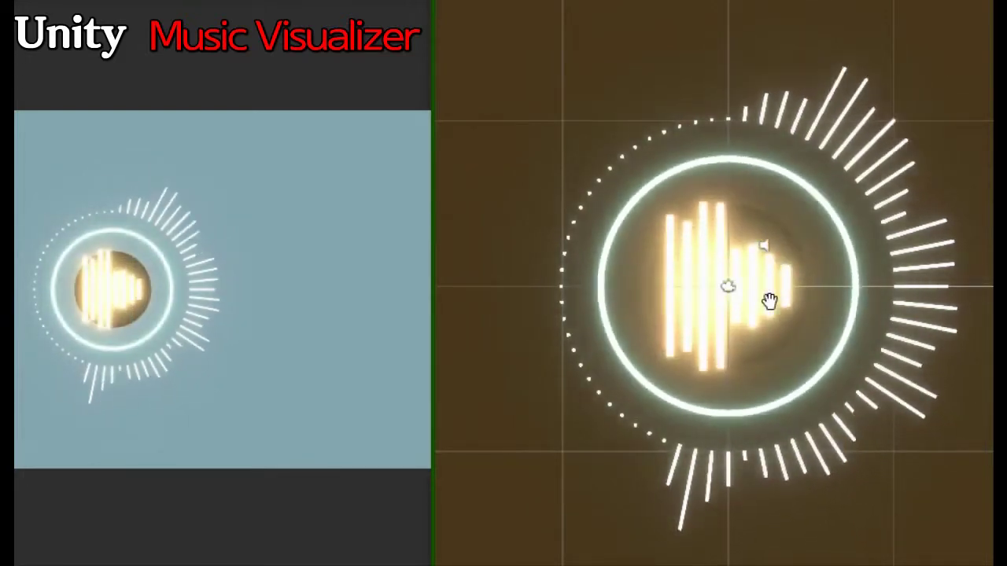
scroll(769, 299, "up", 2)
left_click_drag(765, 380, 724, 61, "alt")
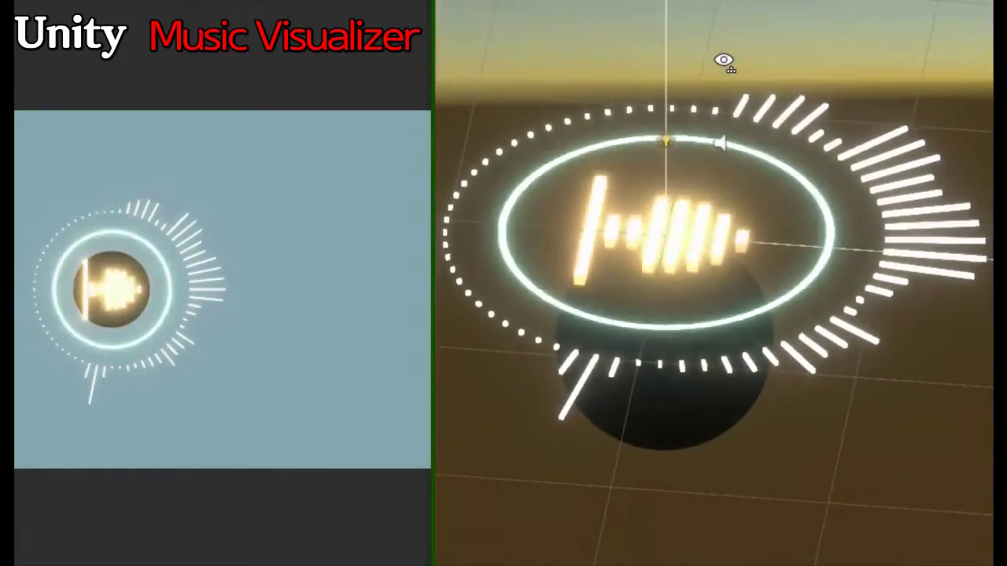
scroll(742, 247, "up", 2)
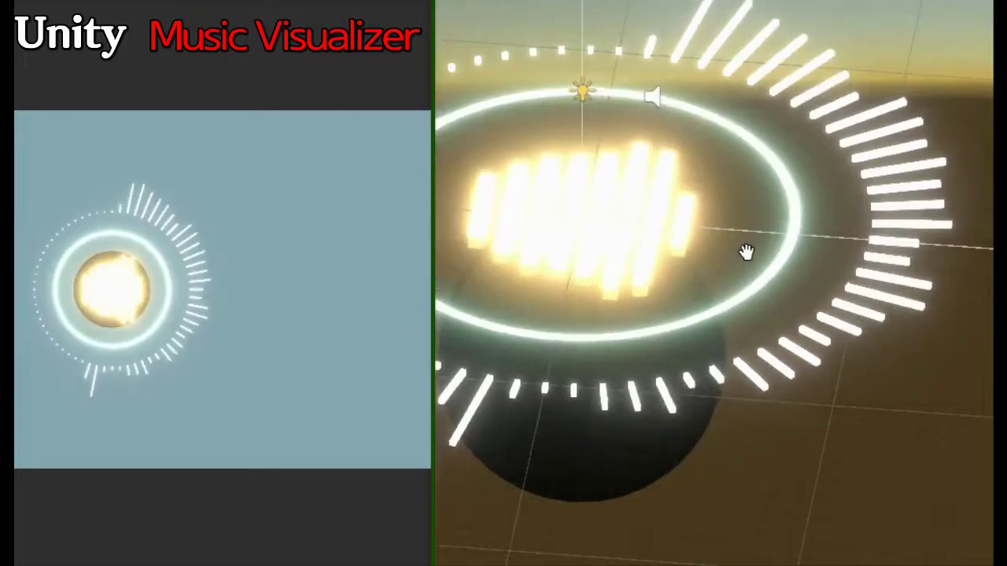
scroll(736, 257, "up", 2)
left_click_drag(729, 288, 838, 352)
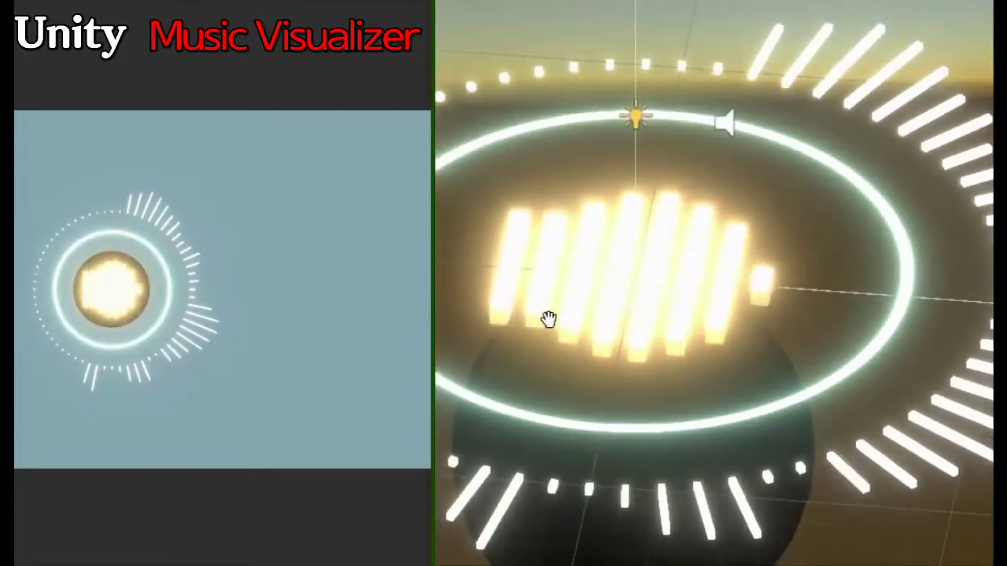
left_click_drag(434, 317, 963, 316)
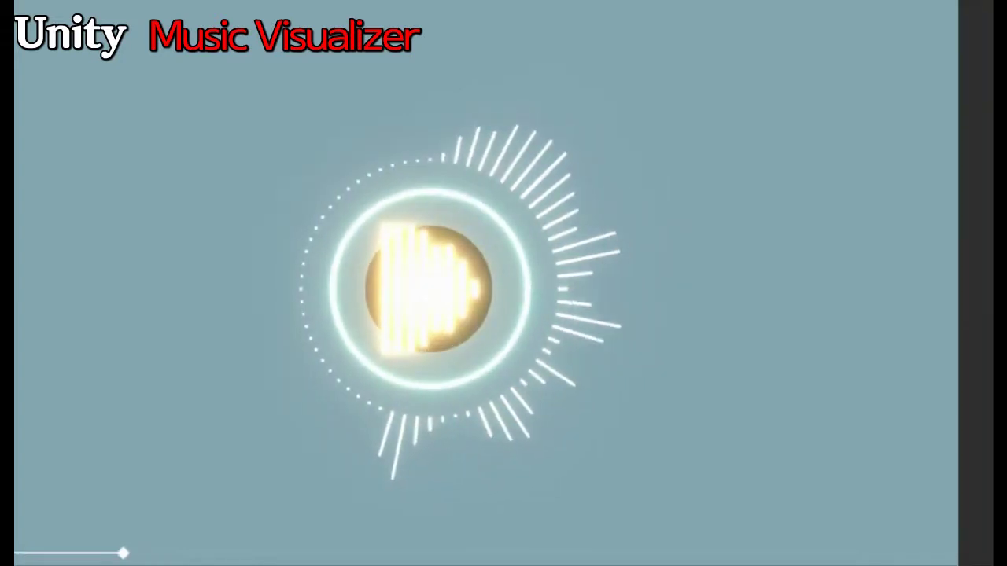
- Give the Scene view most of the screen, zoom around the stopped visualizer, then widen the game preview slightly
left_click_drag(959, 314, 179, 311)
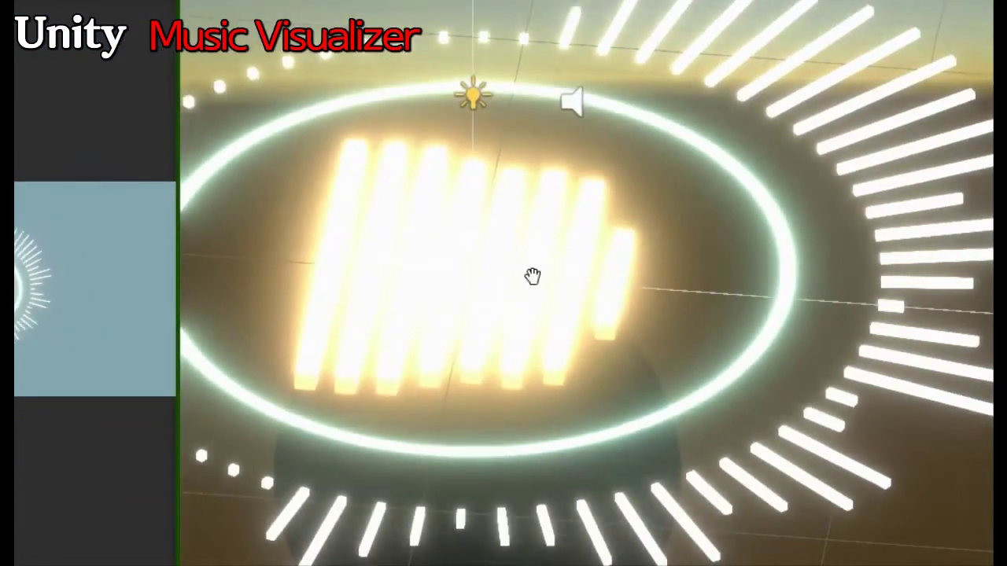
scroll(540, 274, "up", 3)
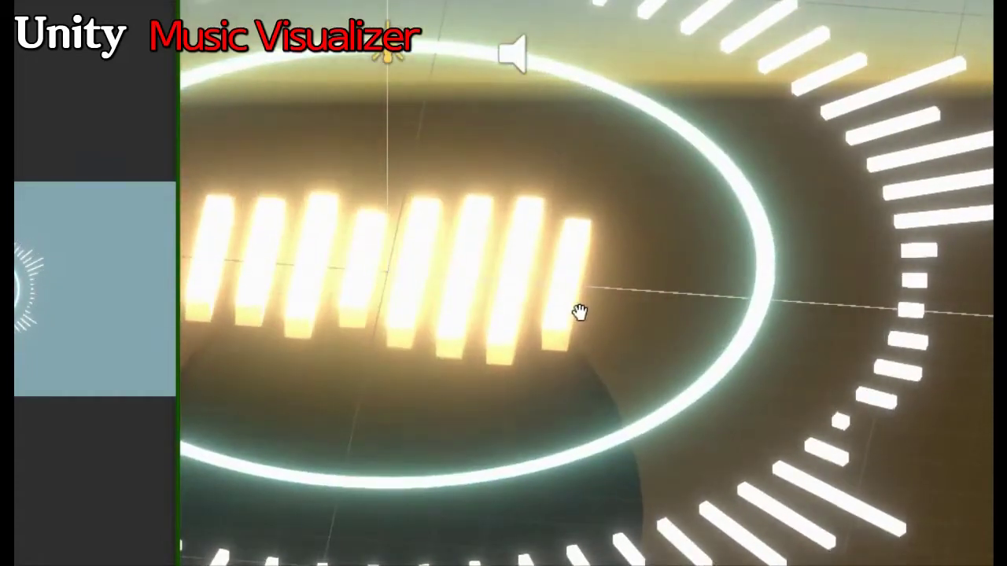
scroll(580, 313, "down", 5)
scroll(580, 310, "down", 2)
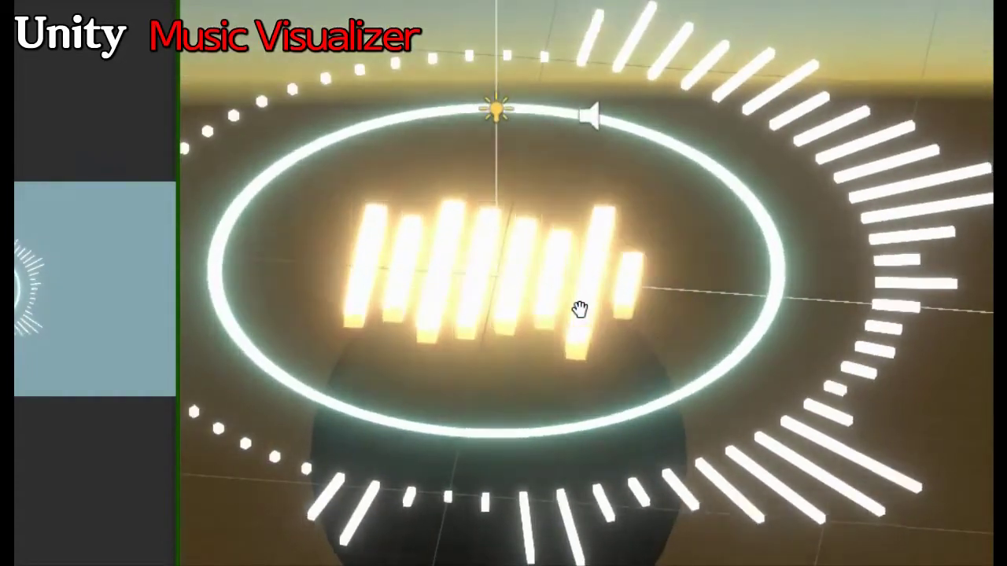
scroll(580, 307, "down", 2)
scroll(580, 307, "down", 2)
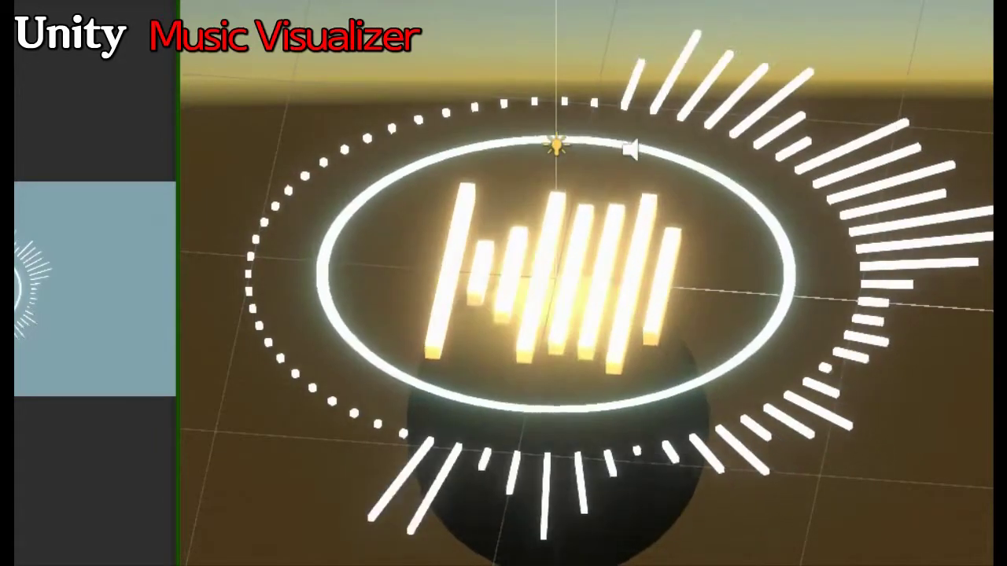
left_click_drag(175, 170, 320, 181)
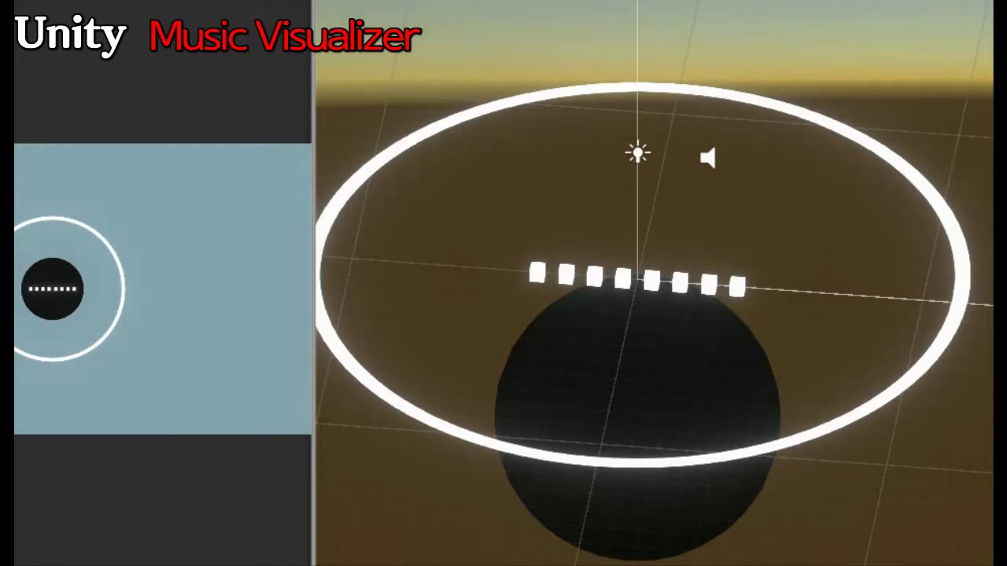
- Widen the game preview and orbit the Scene camera around the ring and sphere
left_click_drag(314, 315, 416, 320)
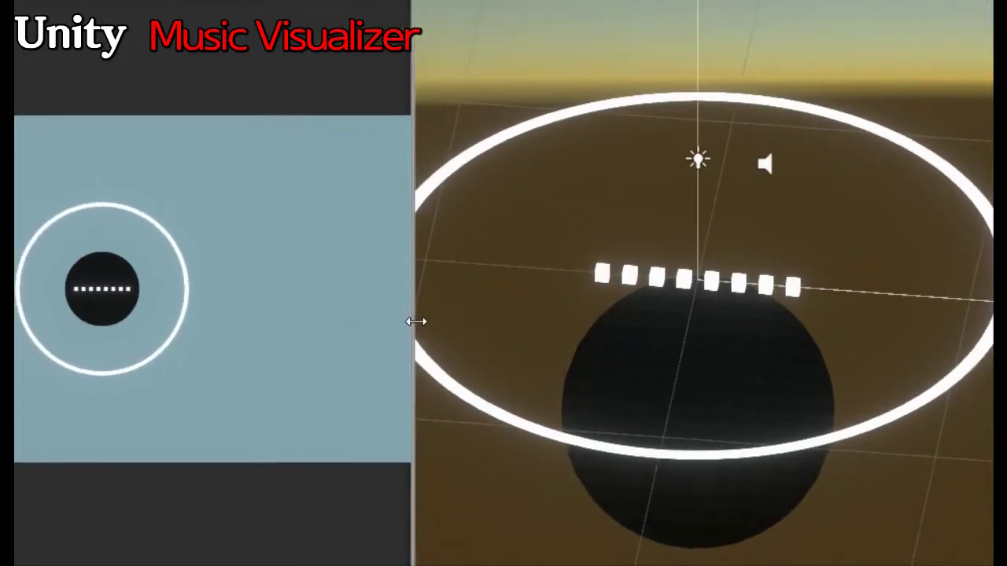
middle_click_drag(532, 345, 572, 322)
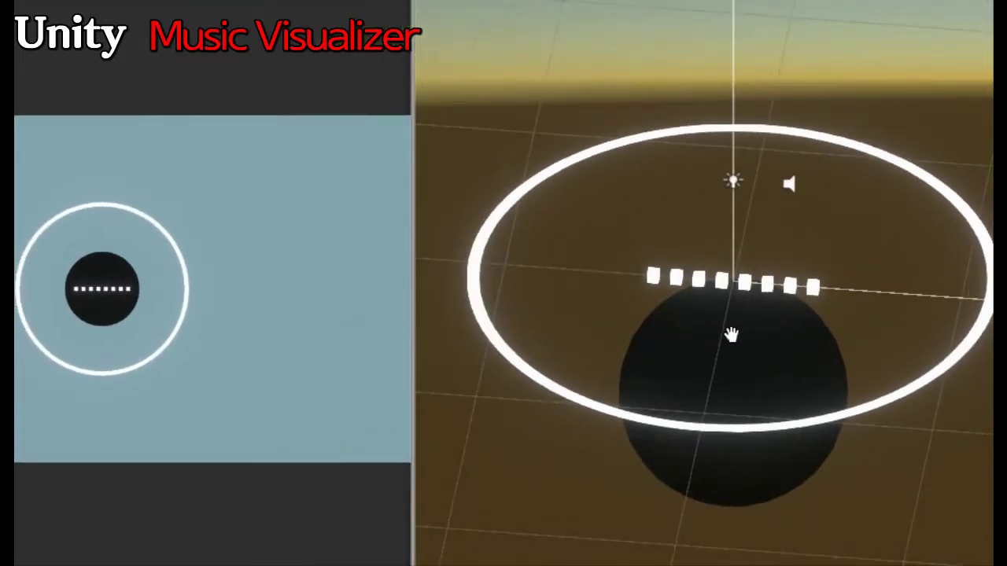
left_click_drag(731, 335, 671, 337, "alt")
left_click_drag(825, 302, 681, 301, "alt")
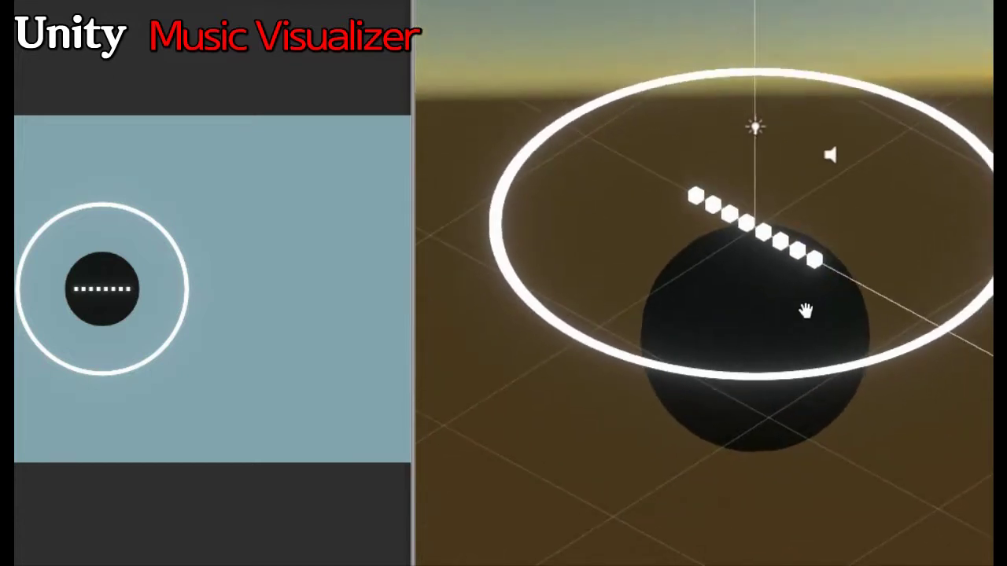
middle_click_drag(804, 308, 694, 344)
left_click_drag(695, 343, 692, 354, "alt")
mouse_move(692, 354)
middle_mouse_down()
mouse_move(674, 290)
mouse_move(755, 398)
mouse_move(735, 389)
middle_mouse_up()
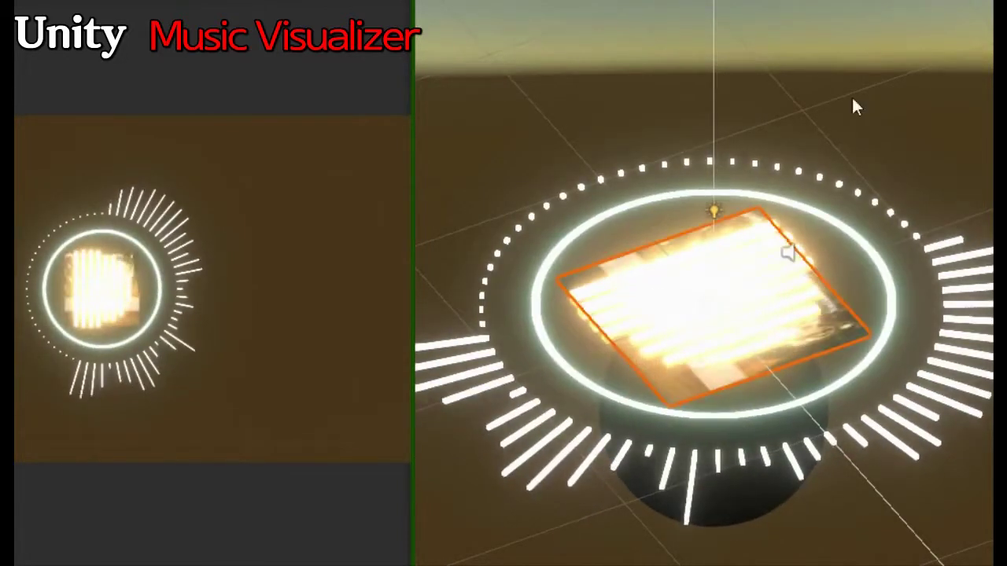
left_click_drag(414, 189, 571, 195)
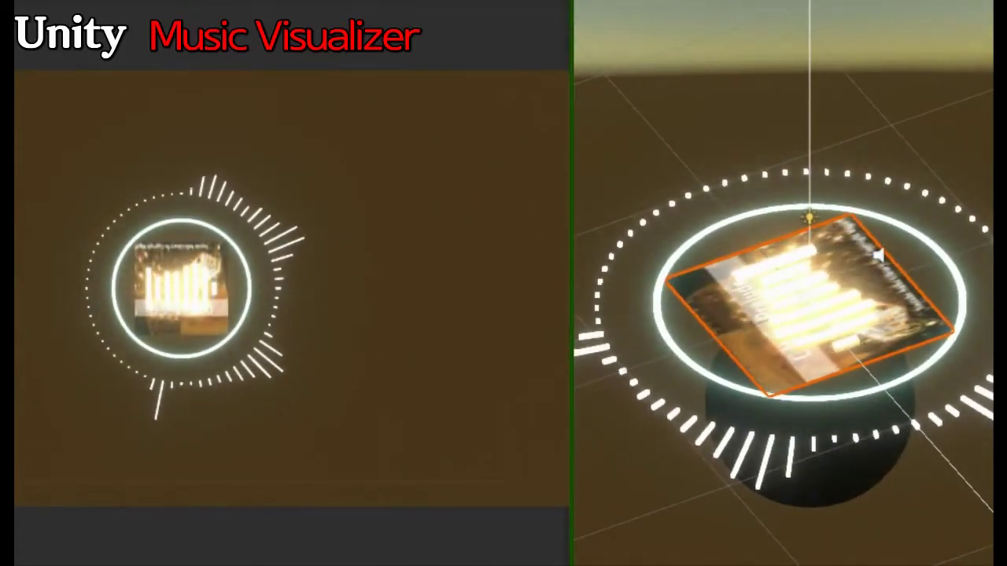
- Orbit to a top-down view of the picture quad inside the ring and widen the Scene view
key("t")
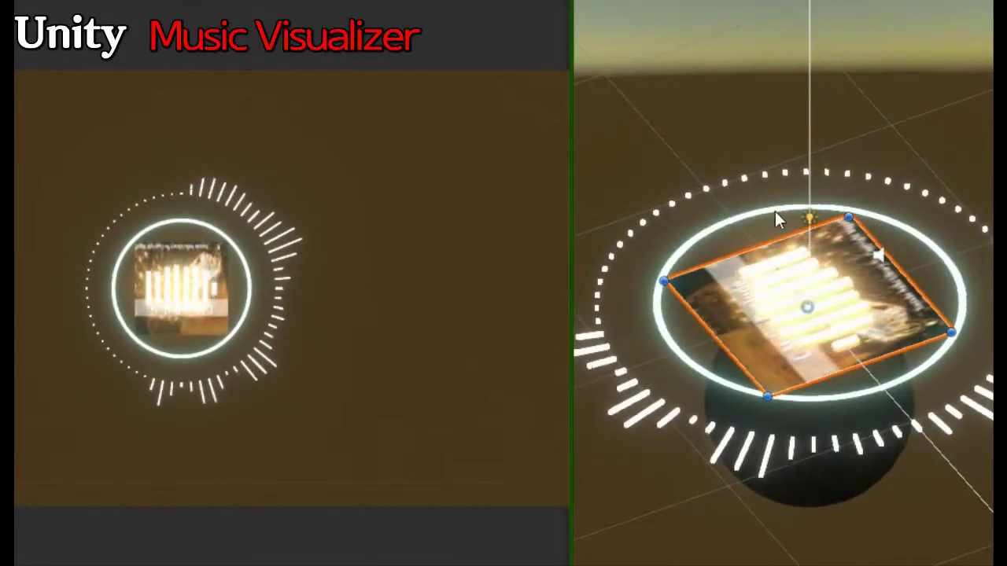
mouse_move(723, 199)
left_mouse_down("alt")
mouse_move(798, 425)
mouse_move(760, 417)
mouse_move(694, 326)
mouse_move(923, 425)
mouse_move(863, 499)
mouse_move(889, 178)
mouse_move(773, 92)
mouse_move(706, 162)
mouse_move(721, 237)
left_mouse_up("alt")
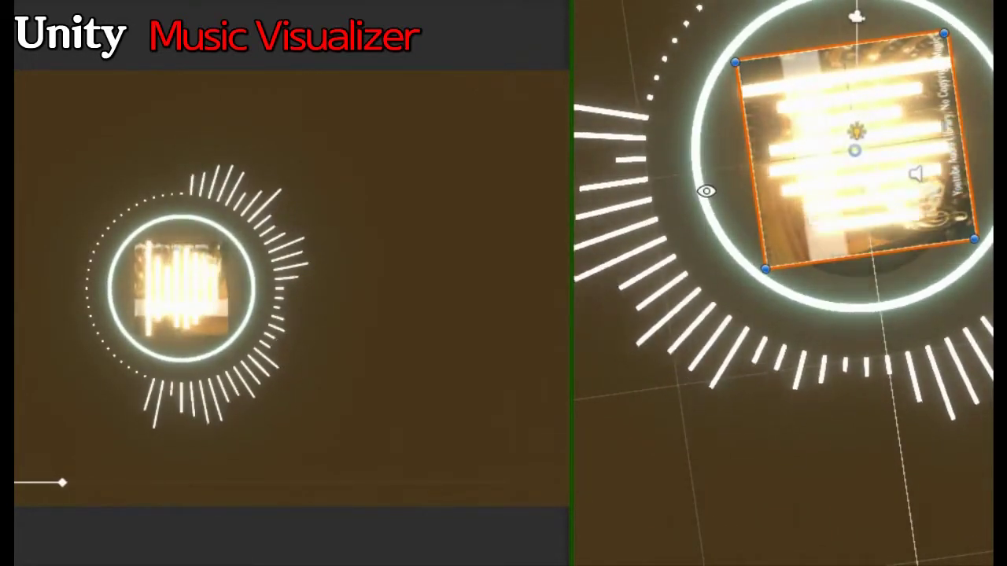
mouse_move(705, 191)
left_mouse_down("alt")
mouse_move(694, 234)
mouse_move(719, 288)
mouse_move(854, 366)
mouse_move(814, 275)
left_mouse_up("alt")
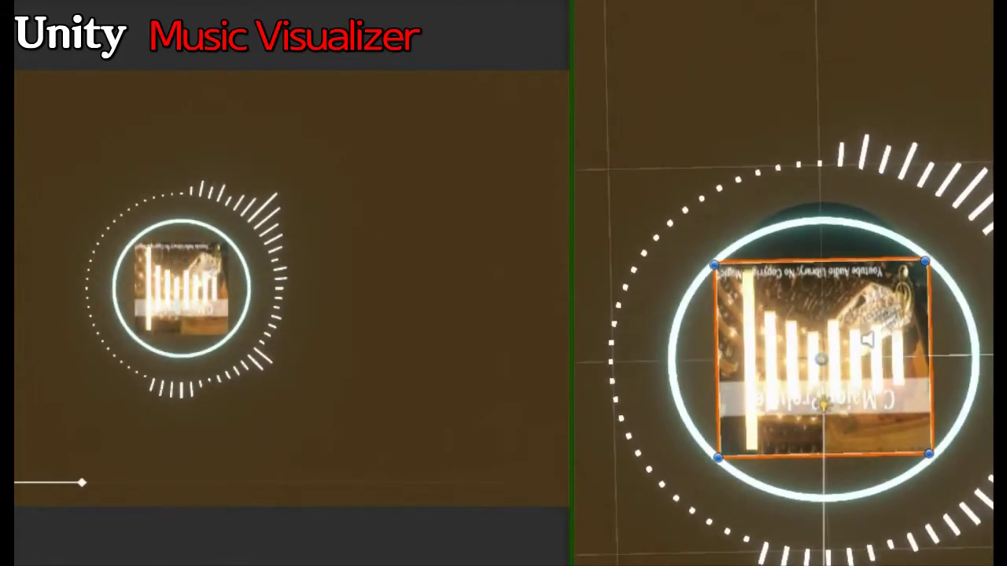
left_click(696, 290)
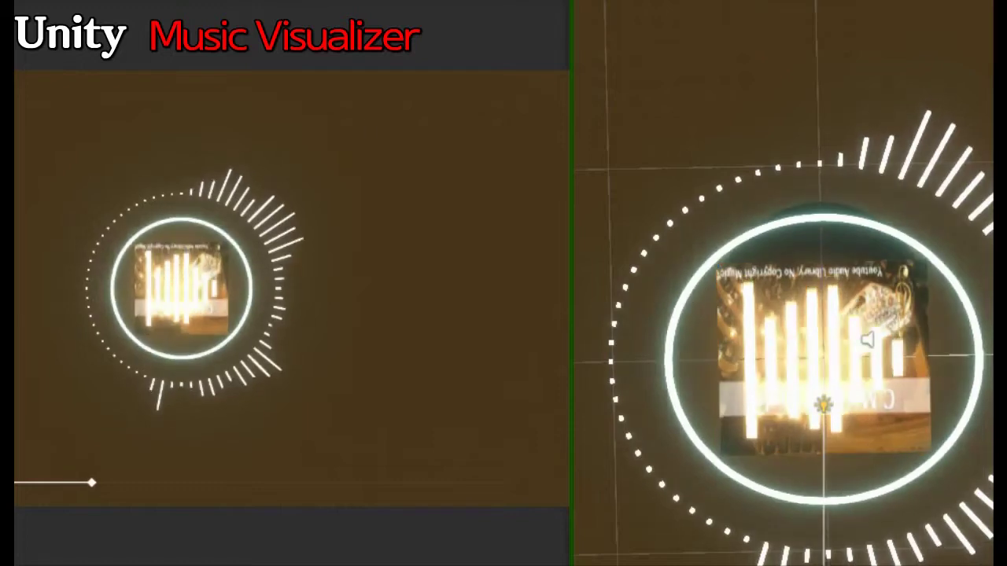
middle_click_drag(719, 322, 698, 191)
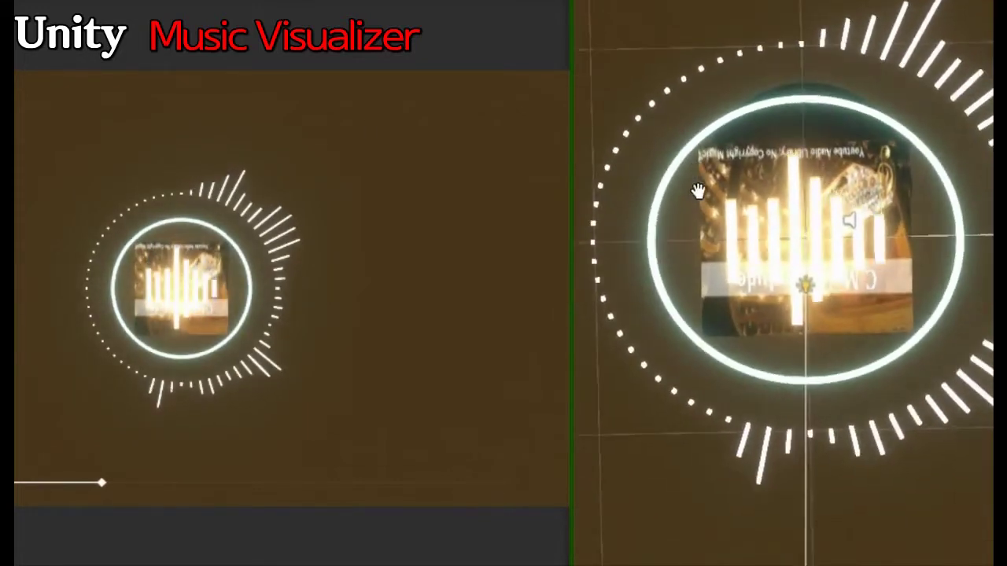
left_click_drag(571, 252, 429, 254)
middle_click_drag(708, 285, 719, 314)
scroll(718, 312, "up", 1)
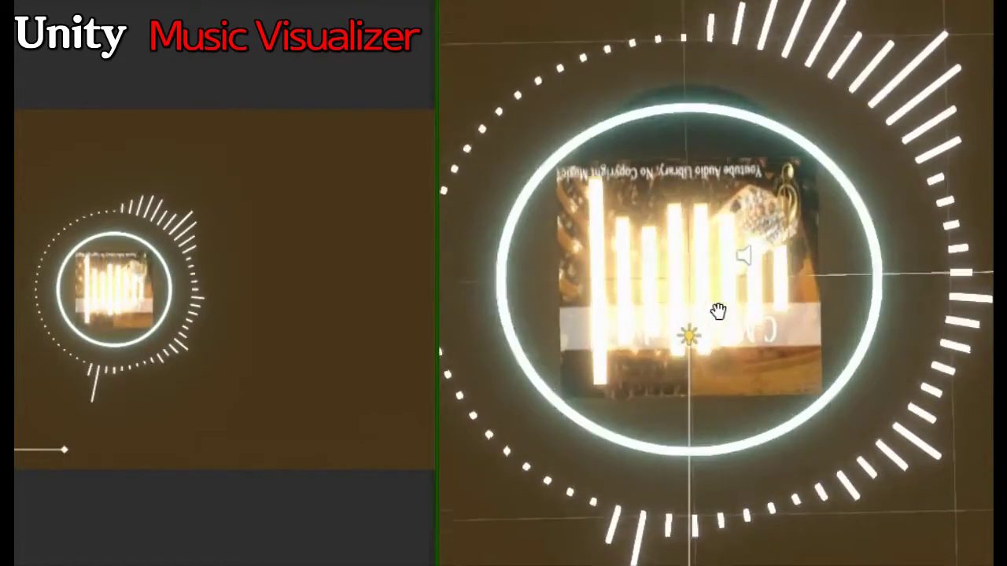
- Select the album-art picture, zoom out and reorient the view so its text reads upright
left_click(718, 312)
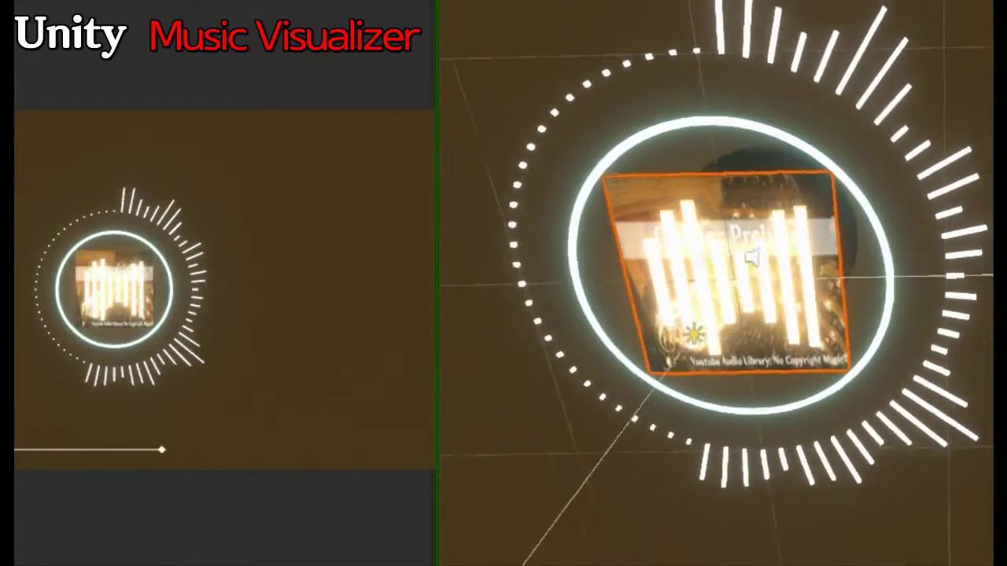
scroll(818, 188, "down", 1)
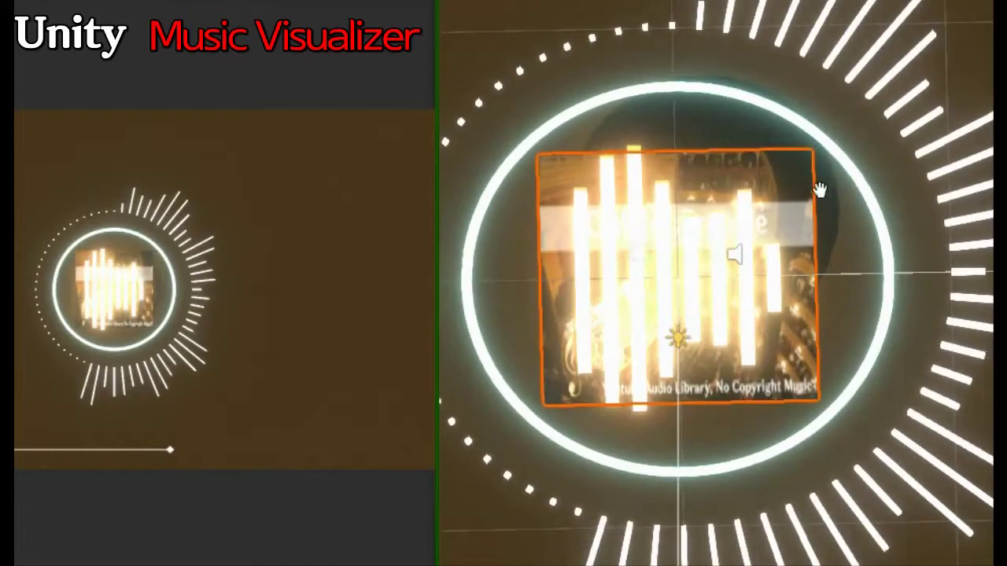
scroll(852, 180, "down", 1)
scroll(873, 217, "down", 2)
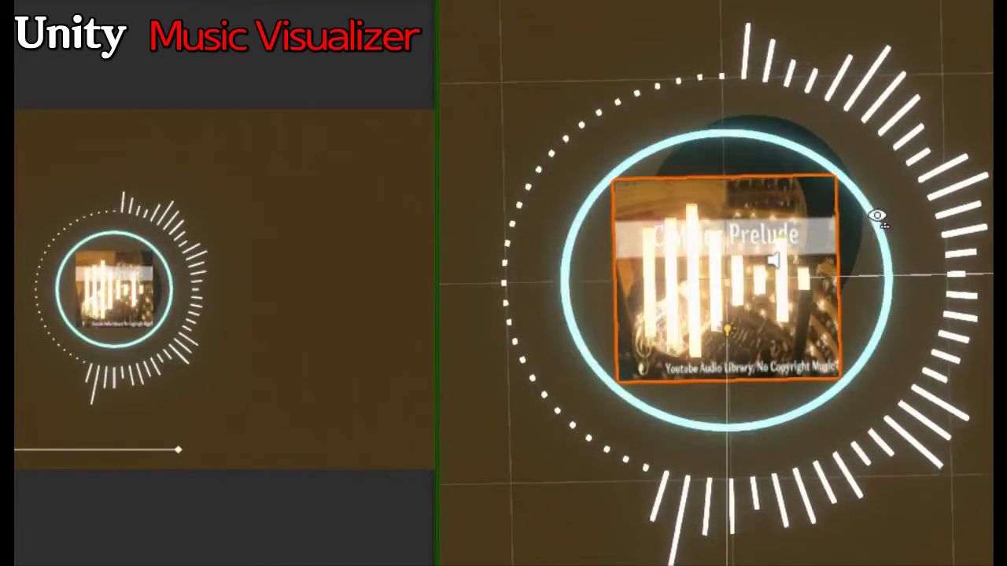
scroll(873, 224, "down", 1)
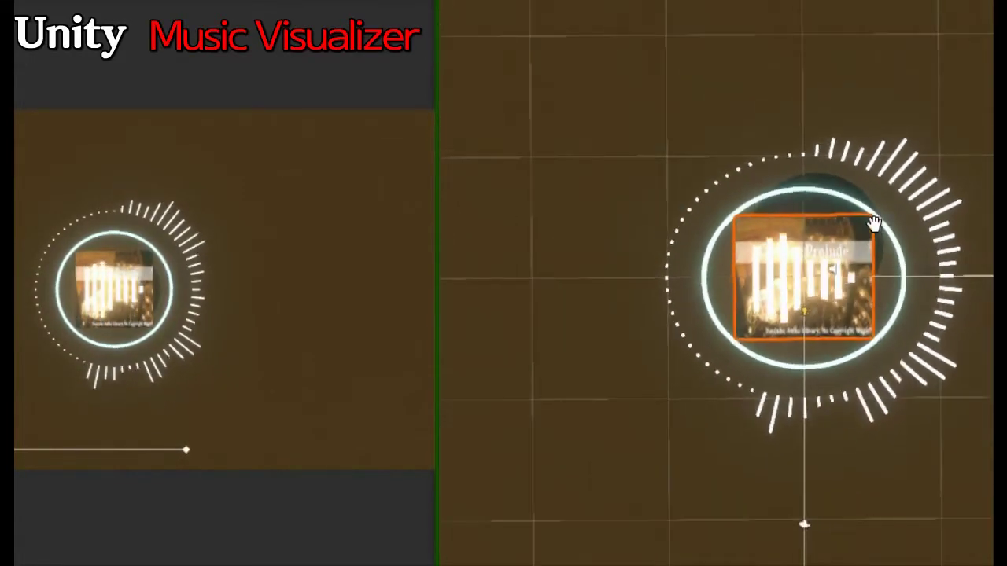
mouse_move(888, 247)
left_mouse_down("alt")
mouse_move(897, 194)
mouse_move(887, 46)
left_mouse_up("alt")
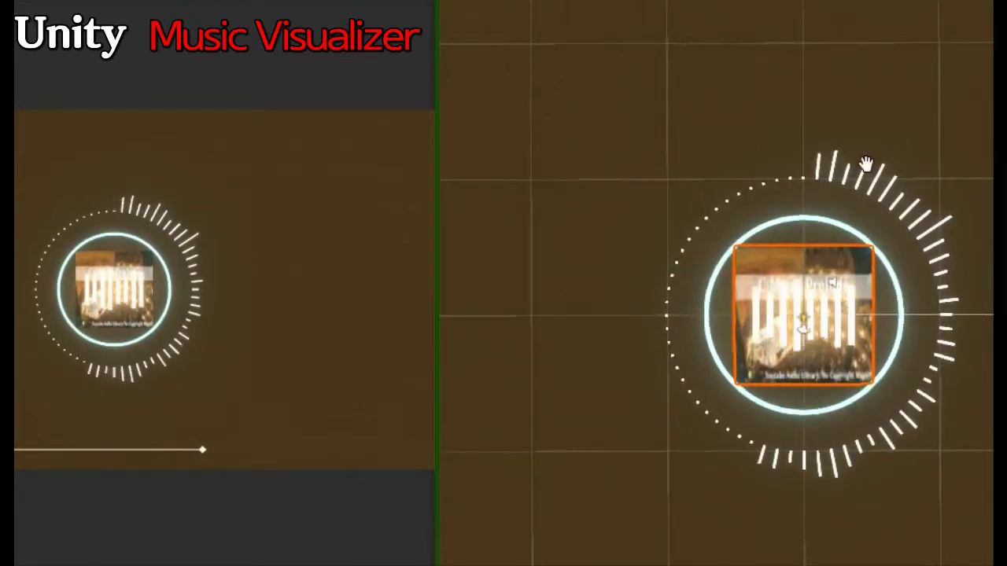
mouse_move(653, 278)
middle_mouse_down()
mouse_move(616, 229)
mouse_move(620, 251)
middle_mouse_up()
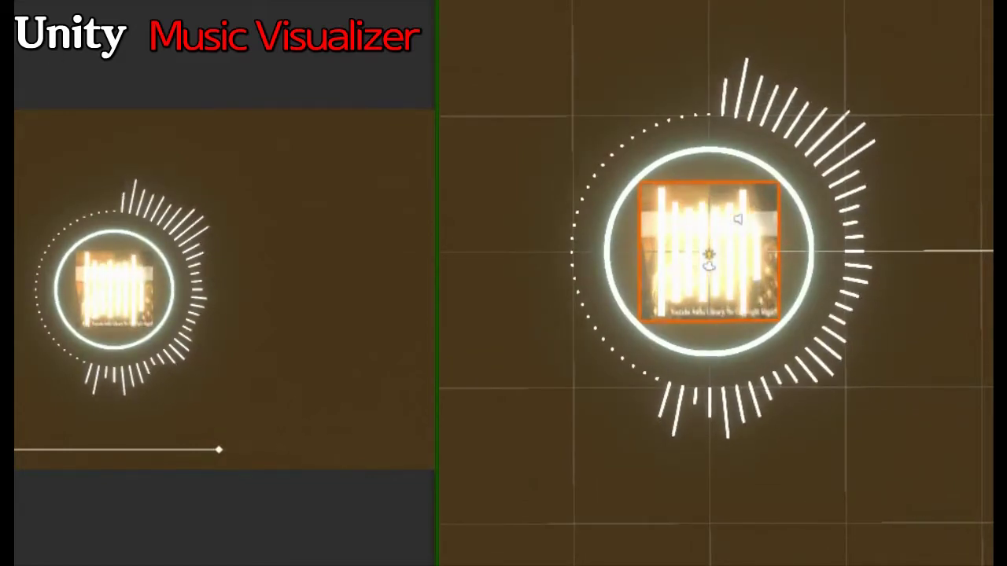
- Enlarge the C Major Prelude picture with Rect Tool handles and move it over the ring
key("t")
mouse_move(773, 183)
left_mouse_down()
mouse_move(993, 77)
mouse_move(992, 5)
left_mouse_up()
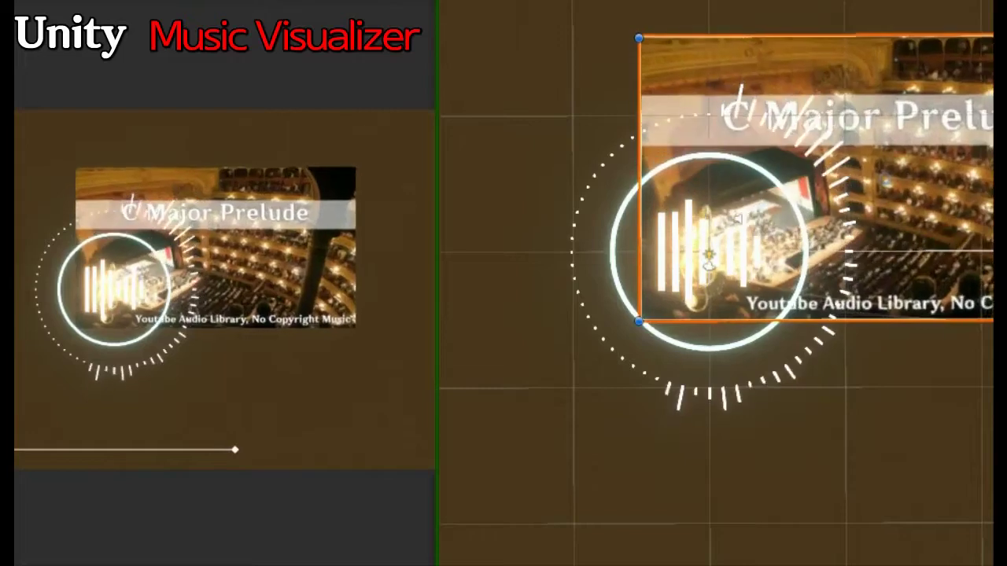
left_click_drag(909, 83, 516, 120)
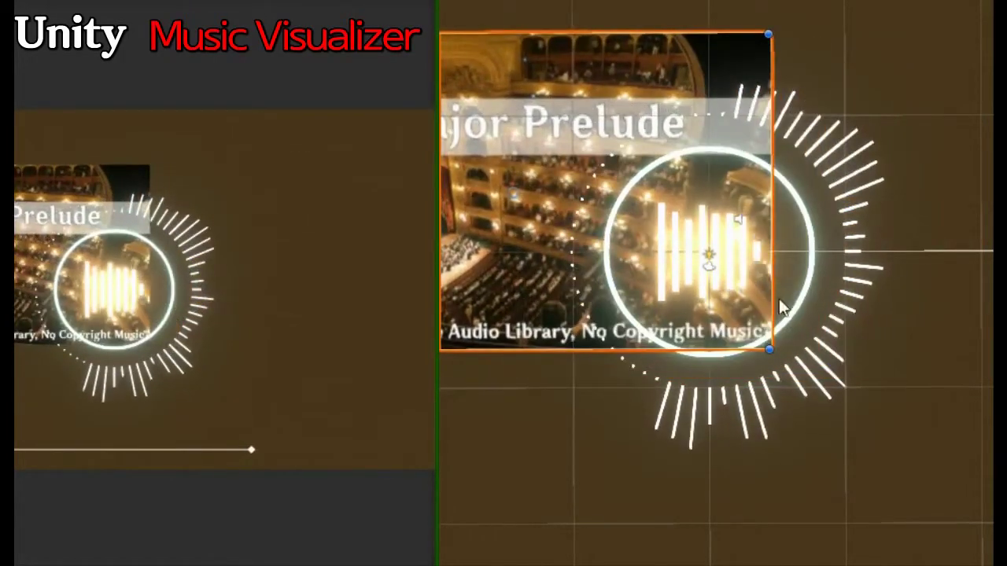
left_click_drag(769, 354, 1006, 565)
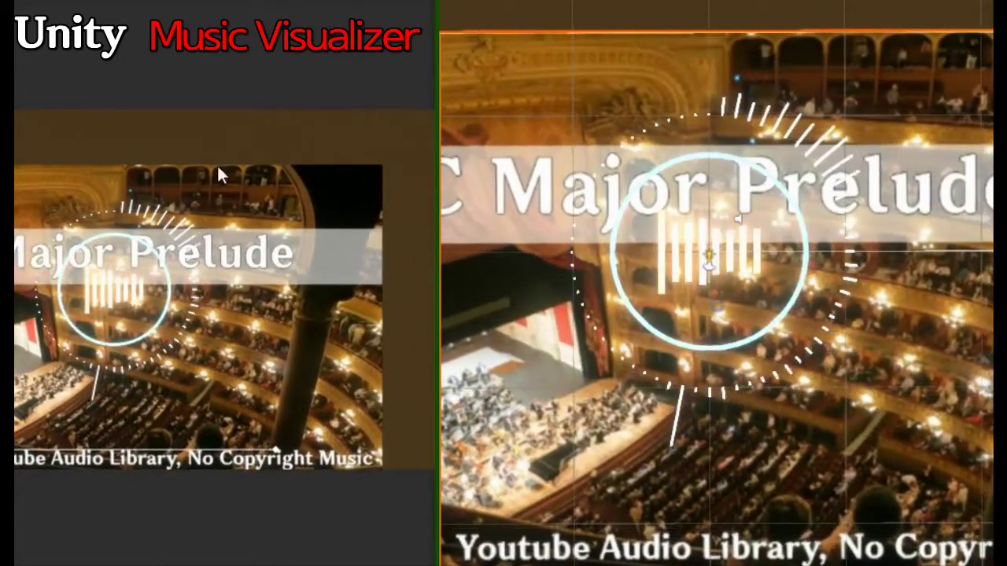
- Fine-tune the picture's top-left corner and bottom edge, then expand the game preview to fill the screen
scroll(847, 296, "down", 1)
scroll(837, 294, "down", 2)
scroll(834, 294, "down", 2)
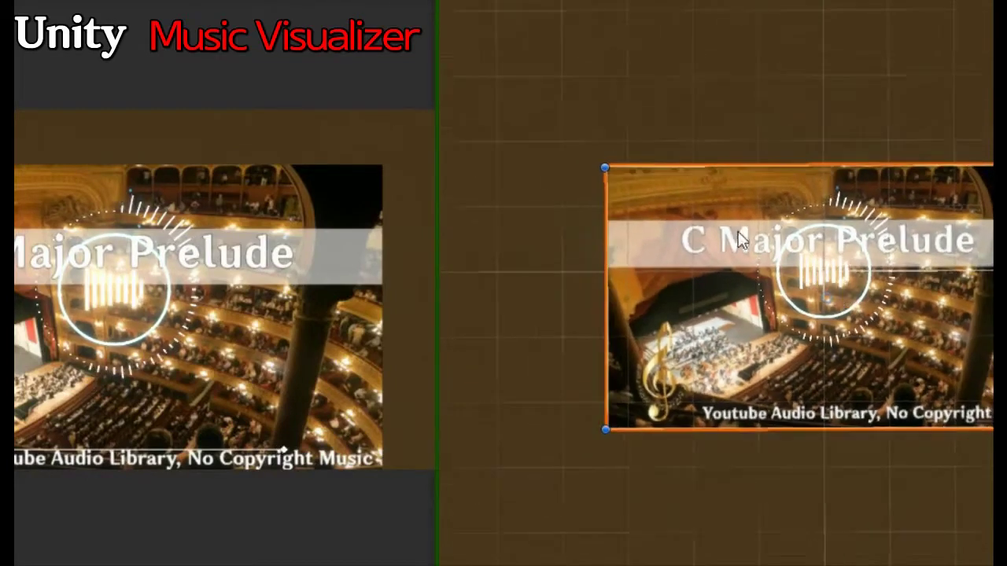
left_click_drag(605, 169, 551, 116)
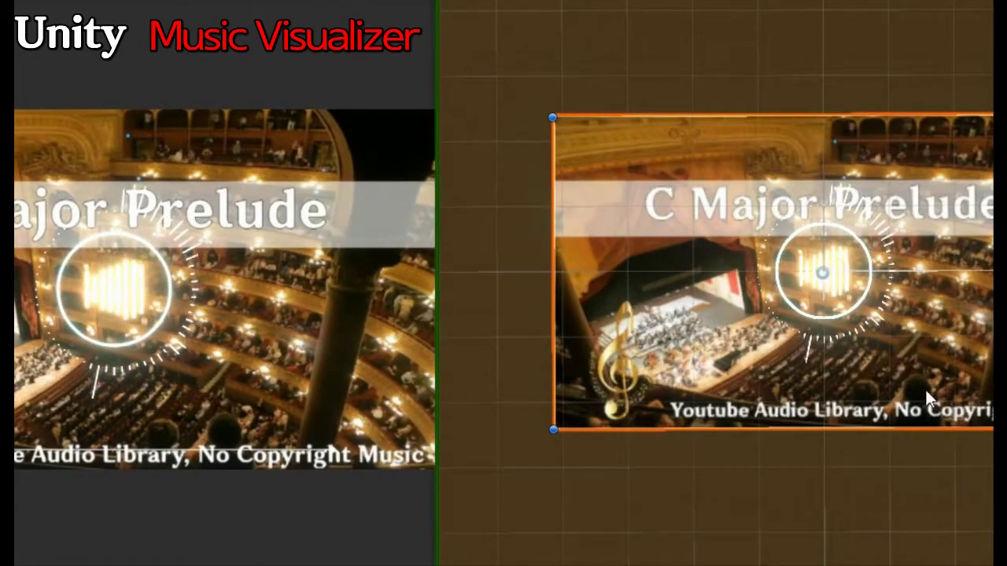
left_click_drag(901, 428, 914, 427)
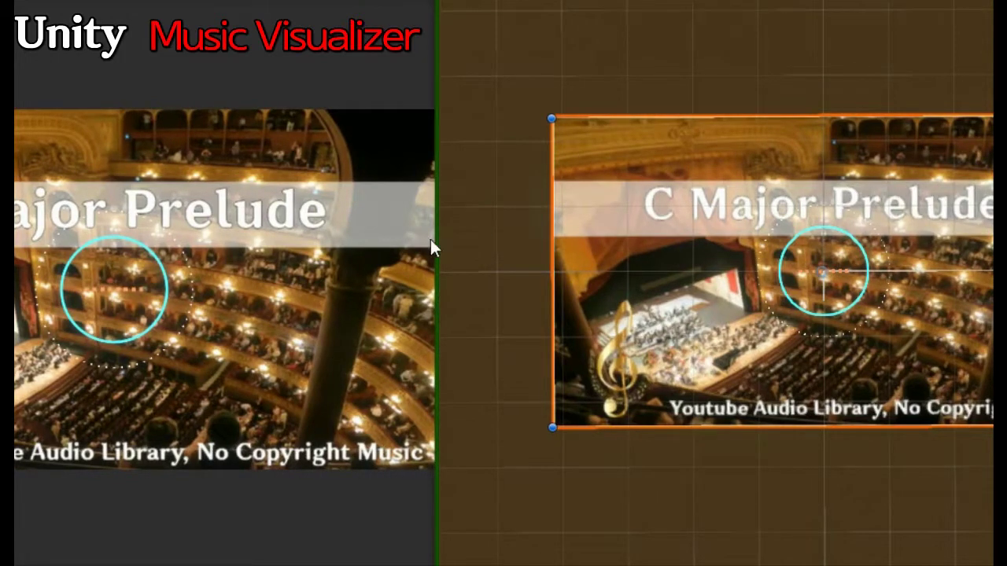
left_click_drag(434, 241, 968, 241)
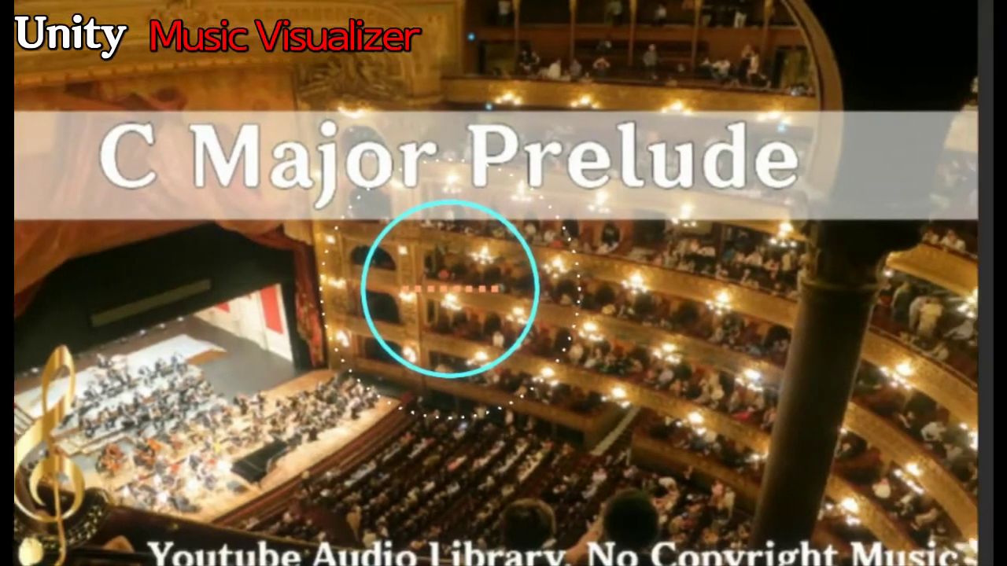
- Shrink the game preview and stretch the concert-hall image outward at its corners around the ring
mouse_move(993, 296)
left_mouse_down()
mouse_move(354, 296)
mouse_move(160, 312)
left_mouse_up()
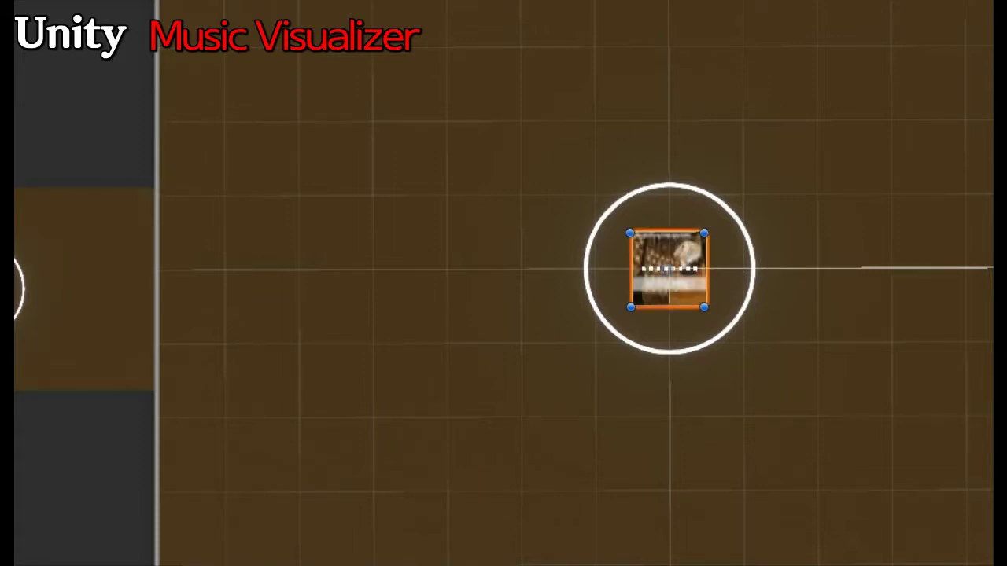
scroll(763, 290, "up", 3)
scroll(750, 291, "up", 1)
scroll(749, 293, "up", 2)
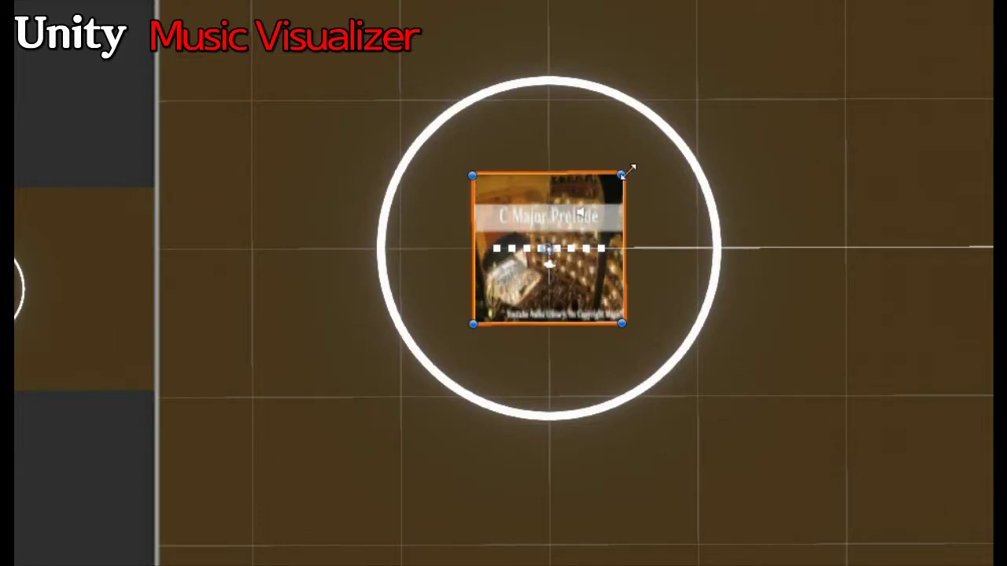
left_click_drag(621, 172, 993, 2)
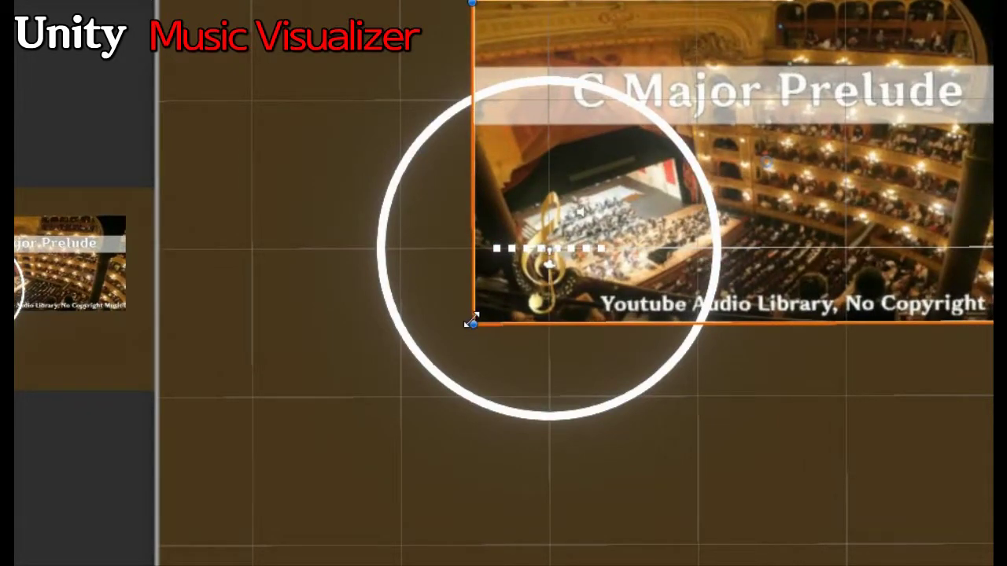
left_click_drag(476, 322, 160, 565)
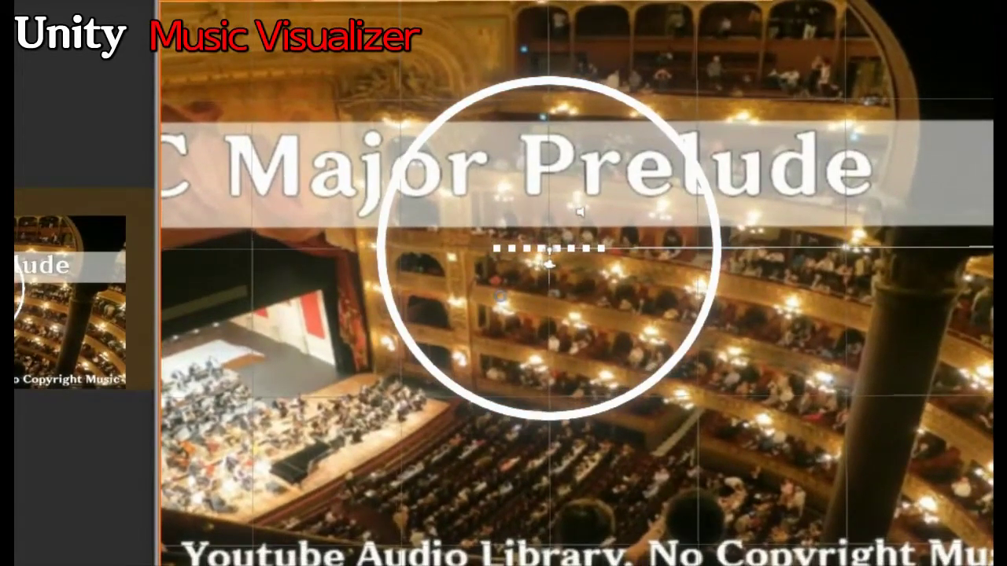
scroll(903, 218, "down", 5)
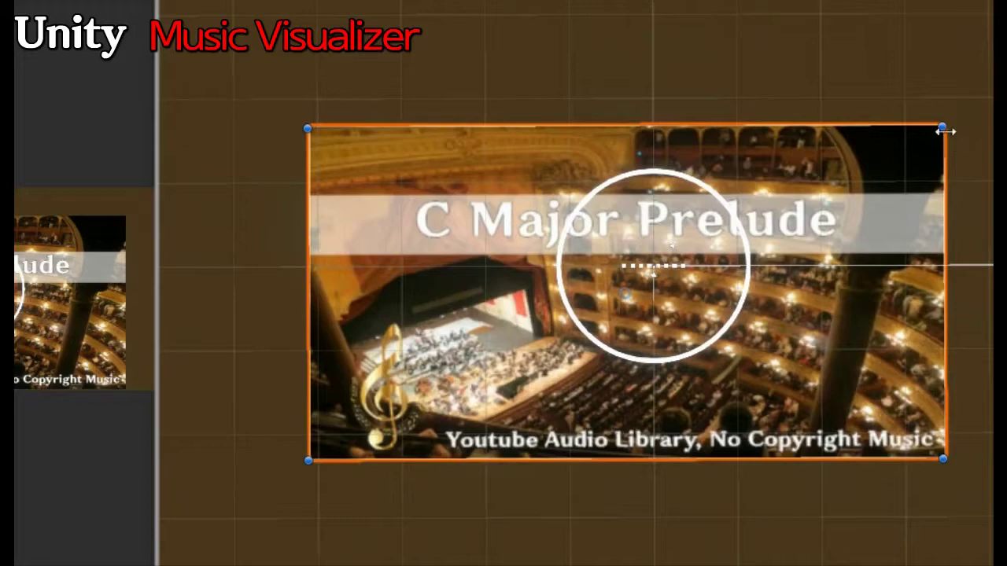
left_click_drag(944, 132, 993, 65)
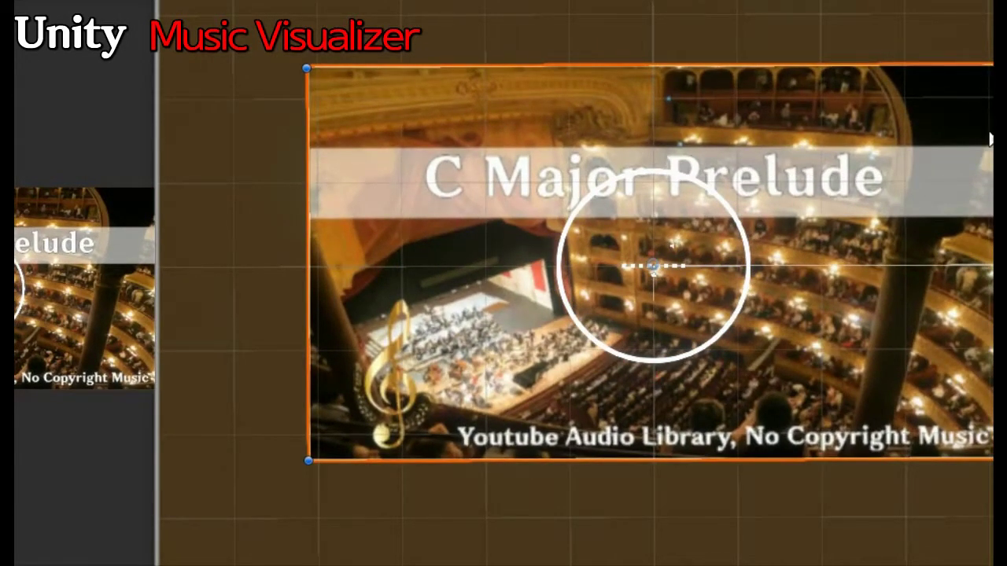
- Nudge the background image's left, top and bottom edges slightly outward and preview the spectrum bars in the Game view
left_click_drag(159, 220, 358, 196)
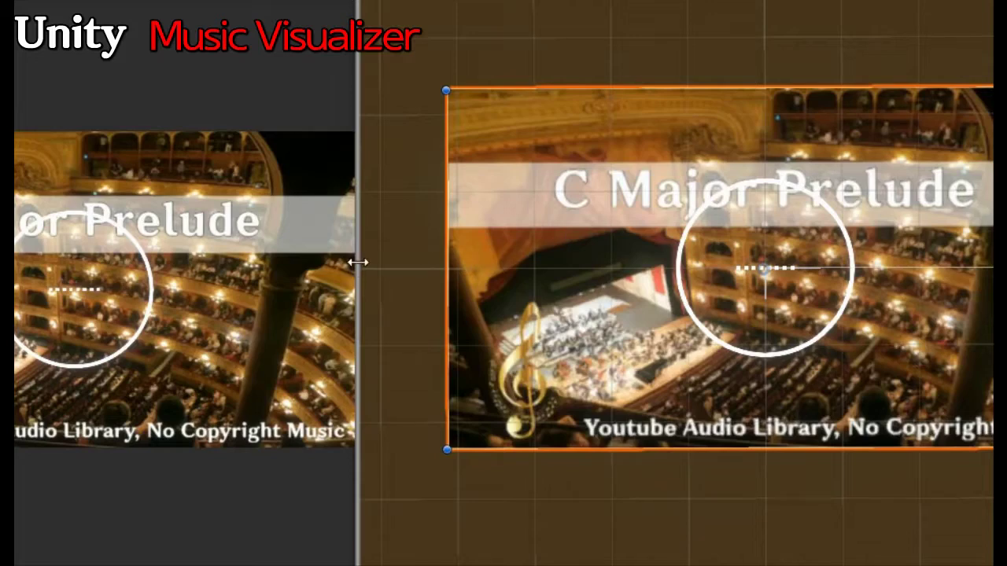
mouse_move(358, 263)
left_mouse_down()
mouse_move(726, 296)
mouse_move(331, 303)
mouse_move(246, 329)
left_mouse_up()
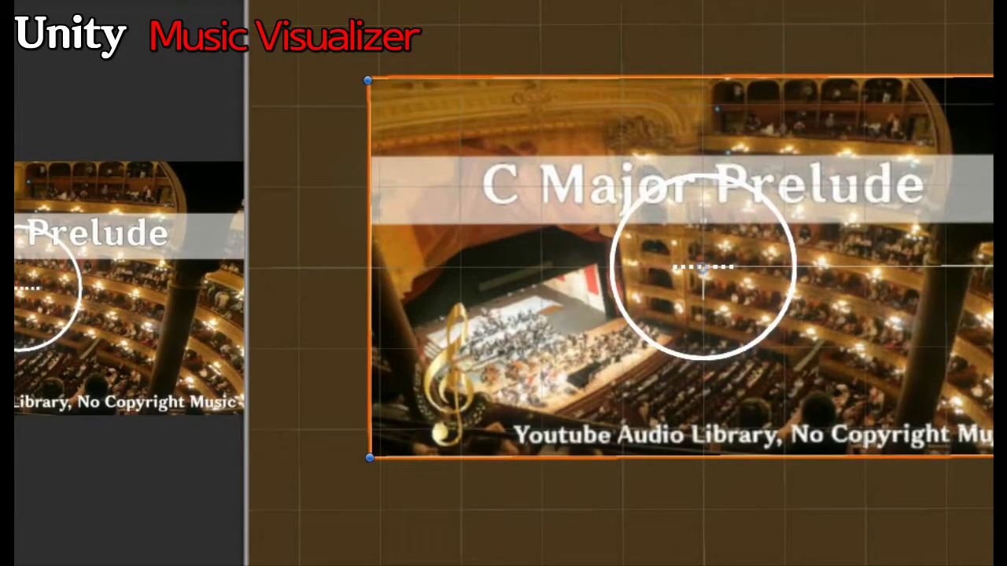
left_click_drag(369, 242, 361, 241)
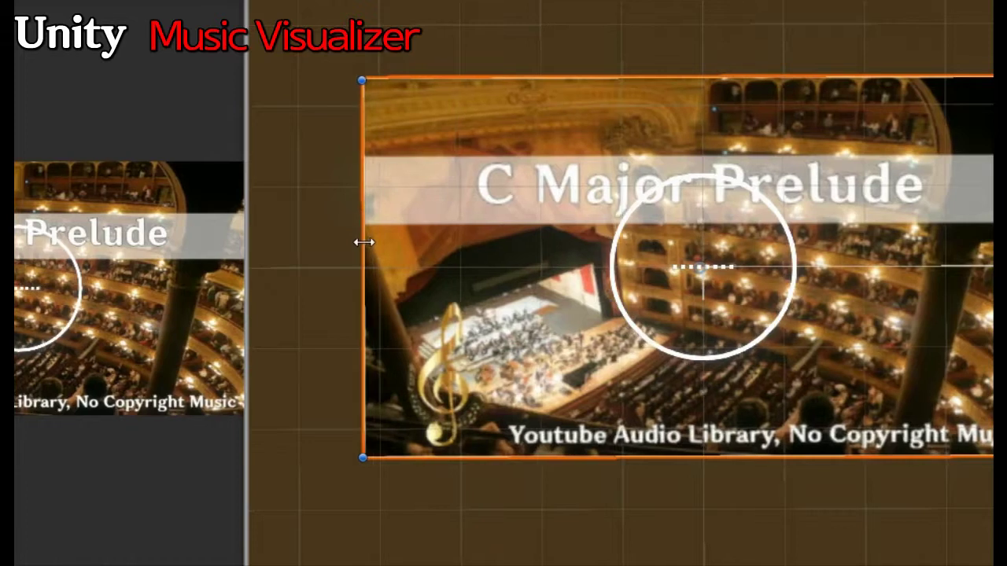
left_click_drag(750, 74, 761, 69)
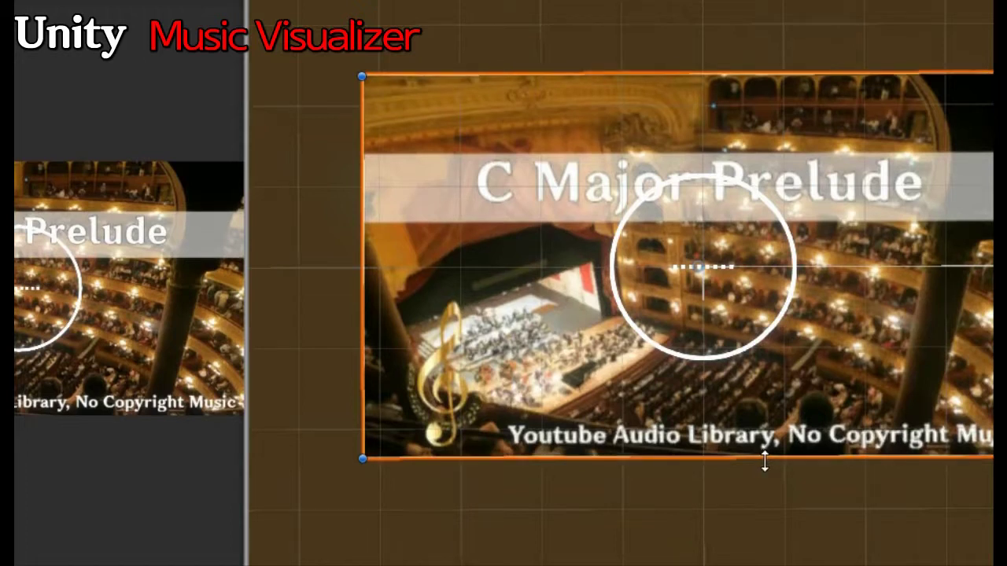
left_click_drag(764, 461, 766, 465)
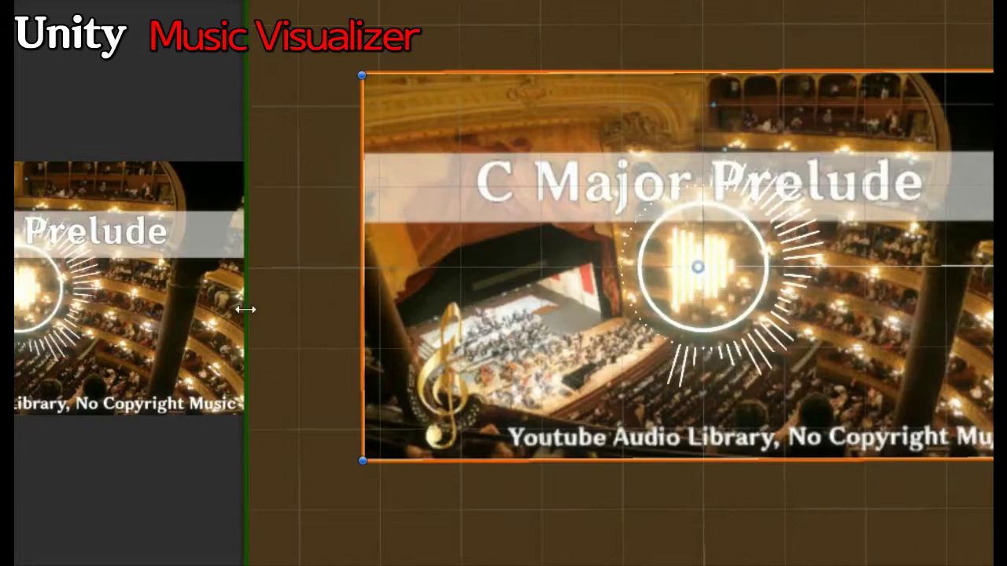
left_click_drag(246, 310, 969, 370)
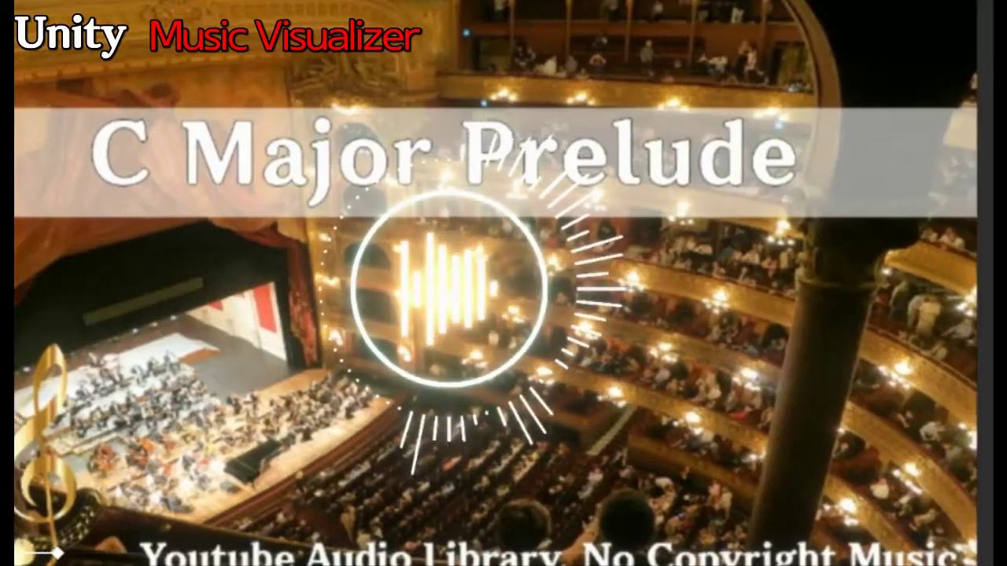
left_click_drag(977, 370, 272, 368)
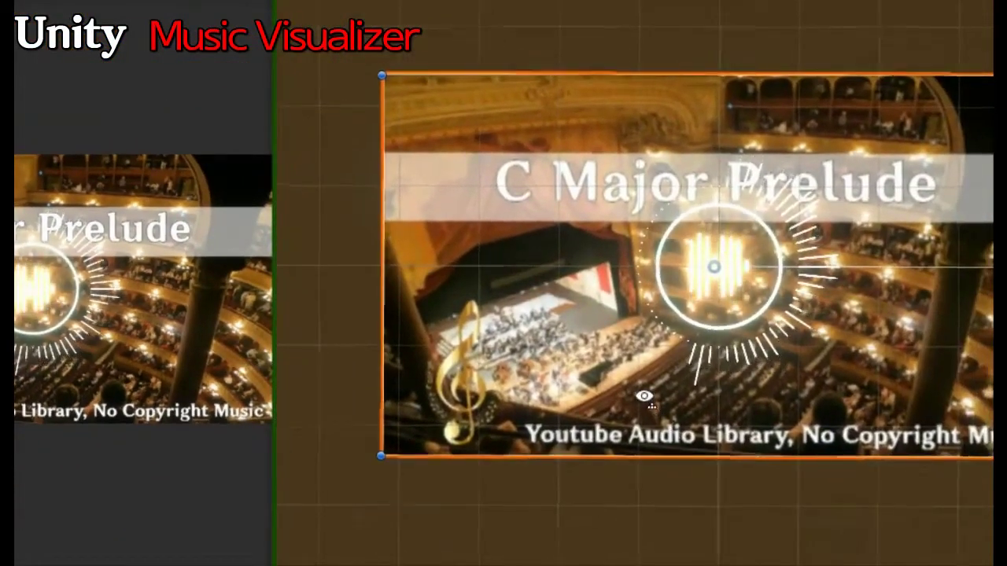
- Orbit the Scene view edge-on and lower the visualizer canvas along its Y axis with the Move tool
left_click_drag(642, 398, 643, 224, "alt")
scroll(724, 308, "up", 1)
scroll(724, 311, "up", 2)
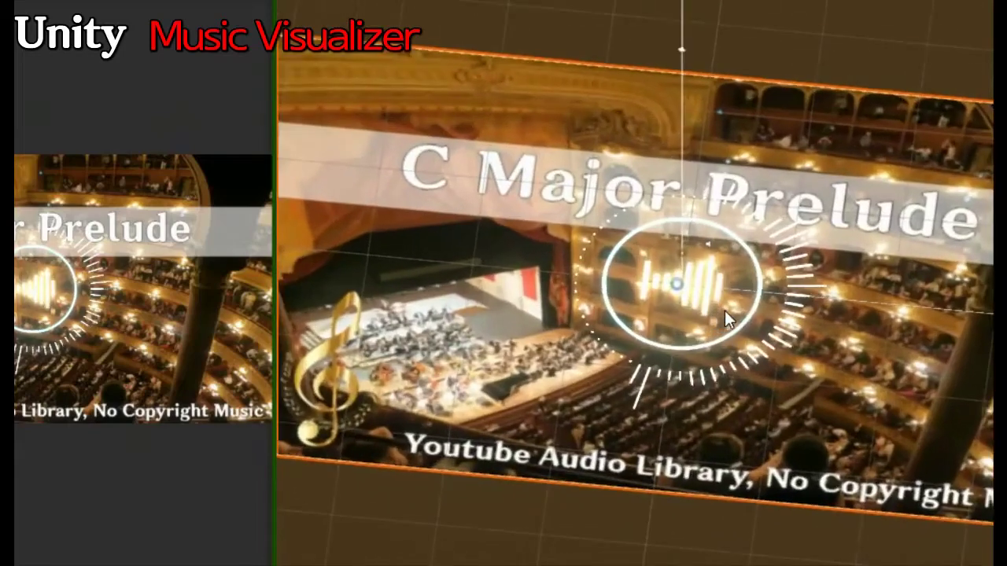
scroll(722, 315, "up", 2)
scroll(735, 406, "up", 2)
mouse_move(734, 406)
left_mouse_down("alt")
mouse_move(750, 71)
mouse_move(716, 244)
left_mouse_up("alt")
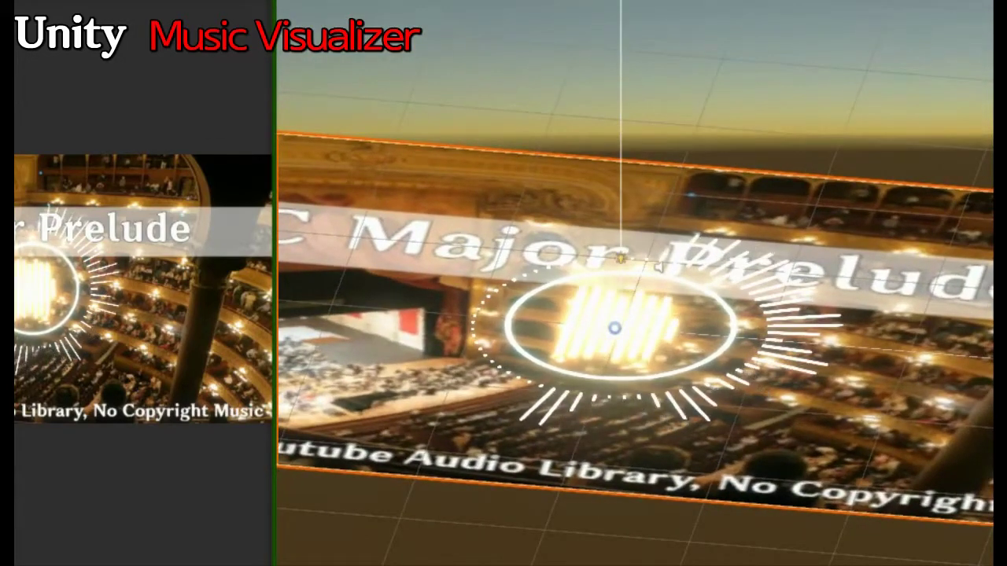
key("w")
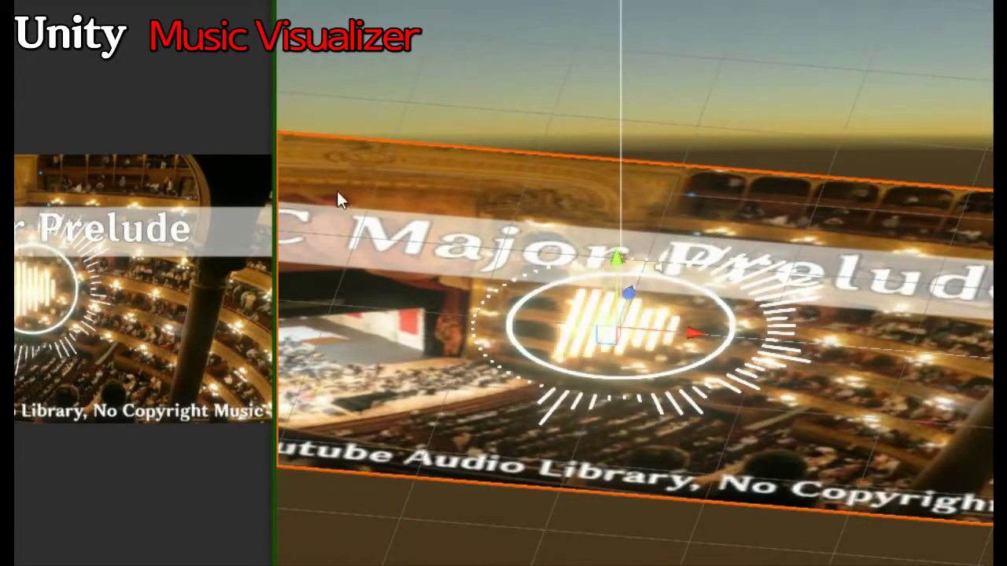
left_click_drag(616, 259, 631, 321)
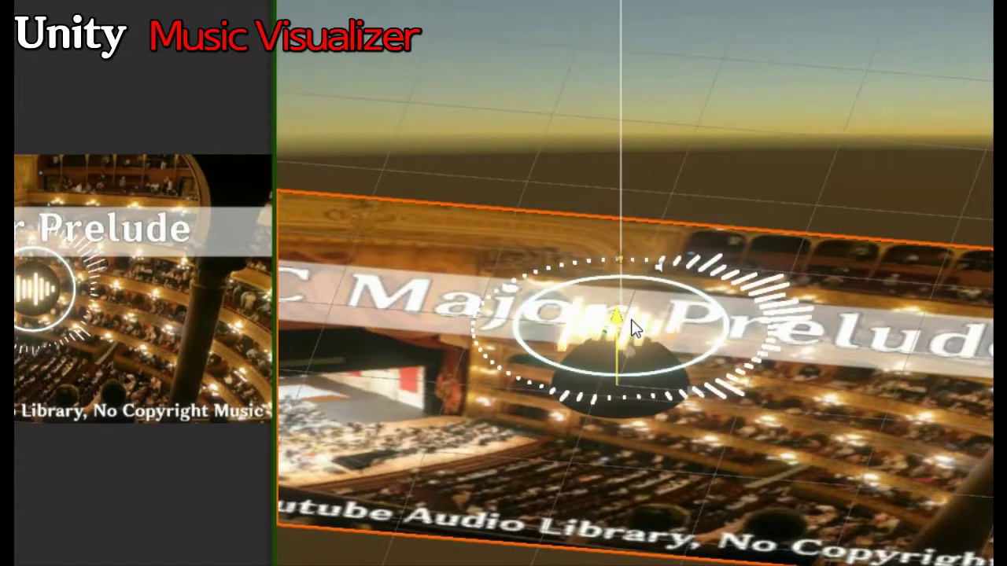
mouse_move(631, 321)
left_mouse_down()
mouse_move(632, 343)
mouse_move(631, 331)
left_mouse_up()
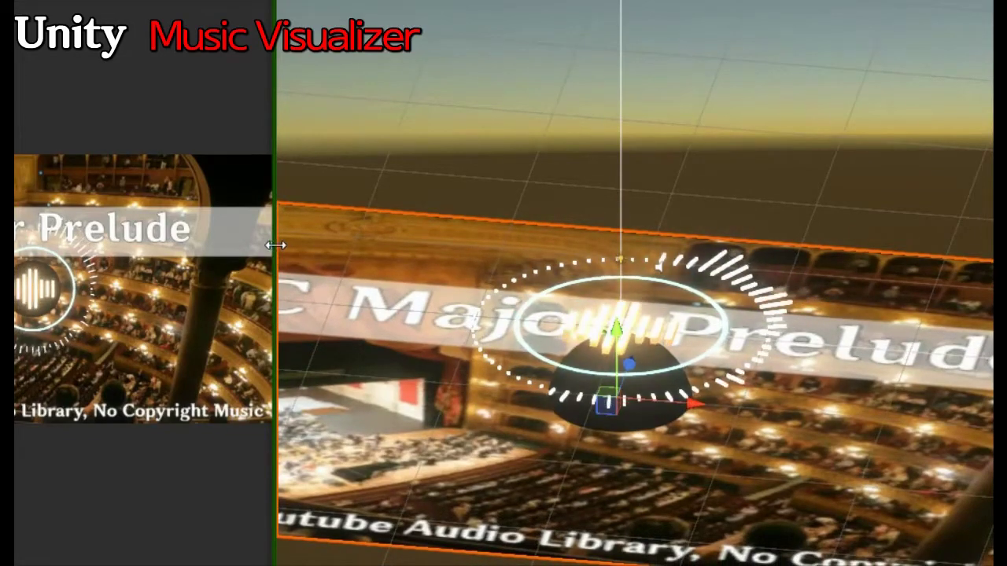
- Enlarge the Game preview, orbit back to a front view, and select the visualizer parts inside the ring
mouse_move(276, 243)
left_mouse_down()
mouse_move(561, 314)
mouse_move(708, 330)
left_mouse_up()
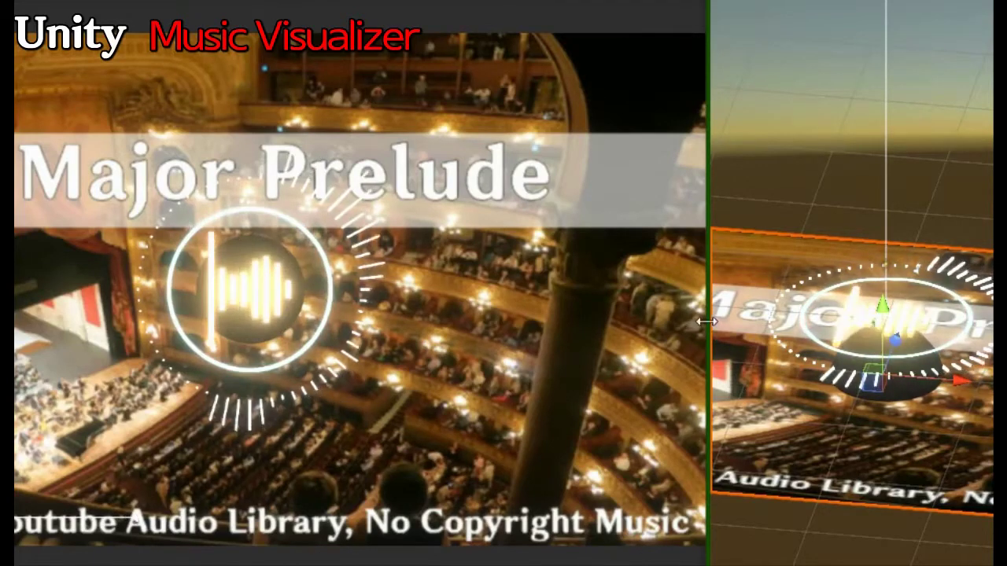
left_click_drag(707, 323, 623, 321)
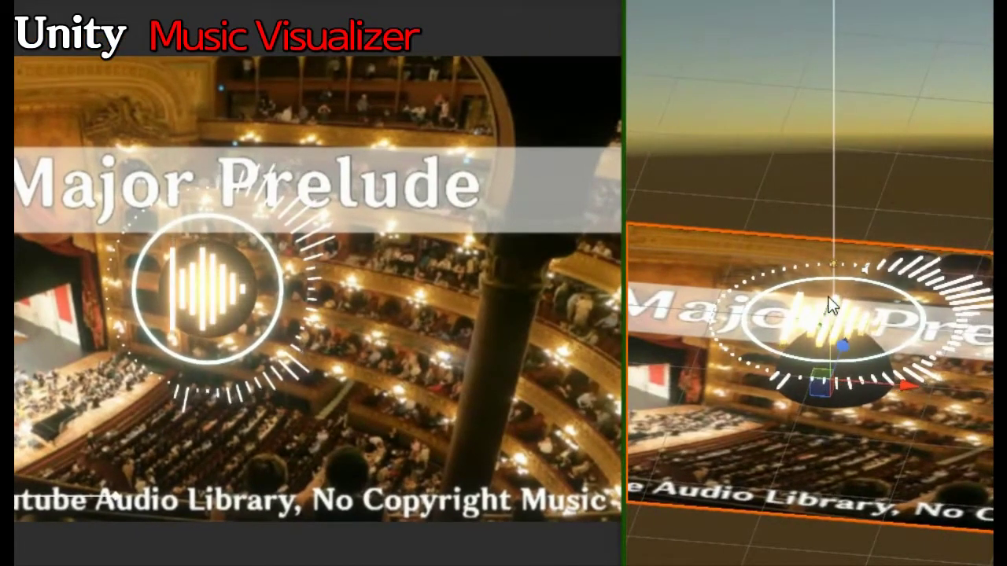
scroll(835, 284, "up", 3)
scroll(792, 193, "up", 3)
left_click_drag(796, 299, 854, 420, "alt")
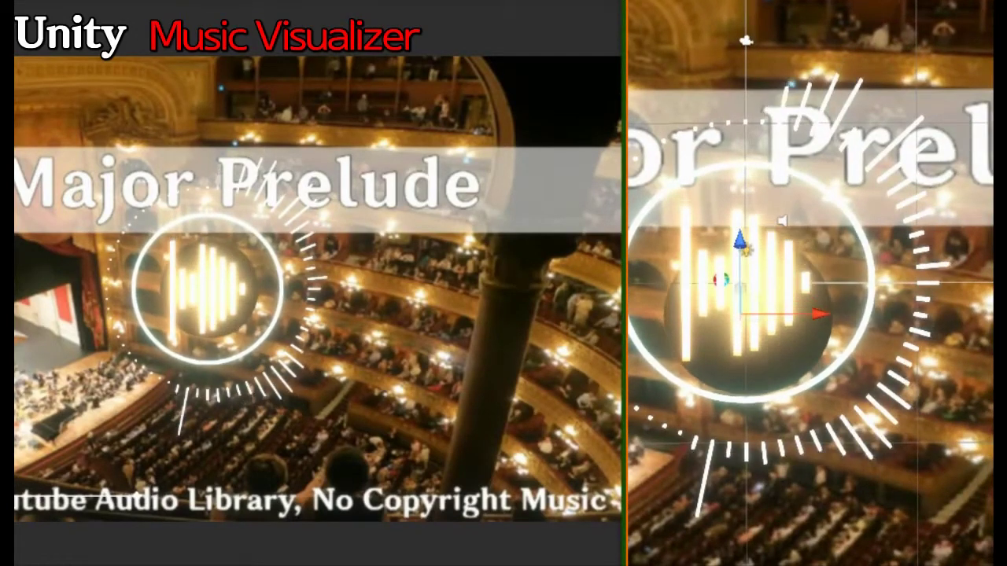
left_click(782, 222)
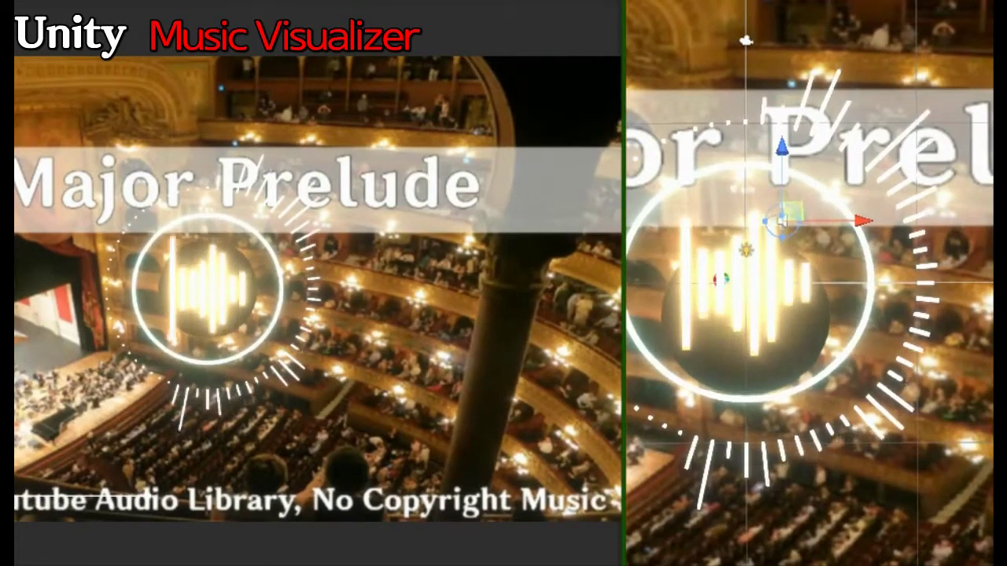
left_click(754, 262)
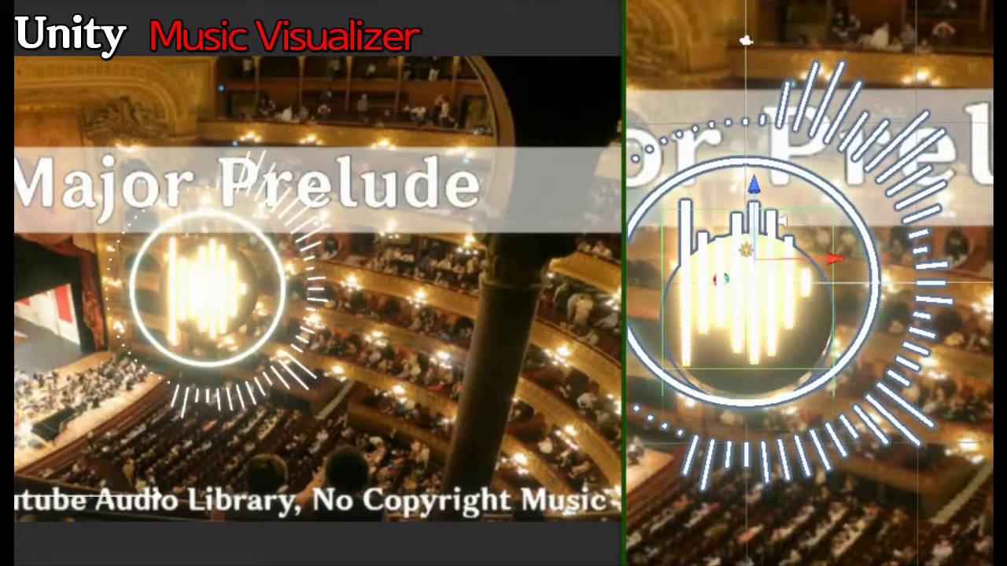
left_click(744, 281)
left_click(721, 280)
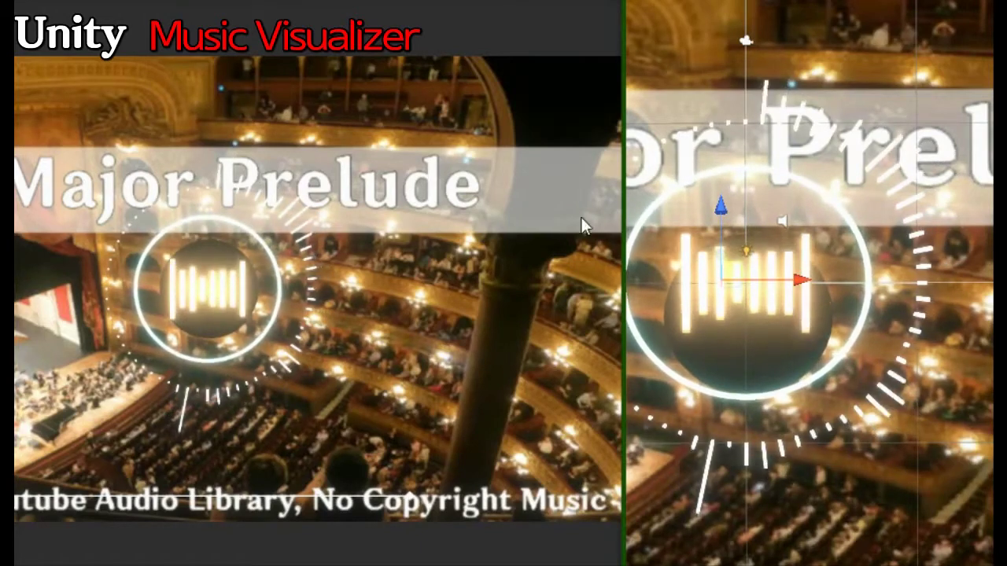
left_click(629, 249)
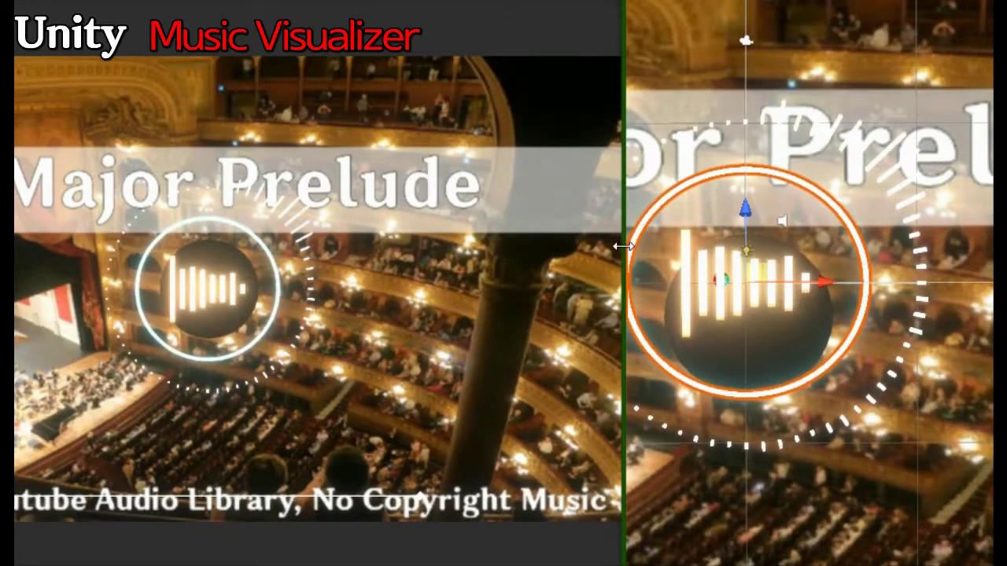
left_click_drag(621, 246, 336, 234)
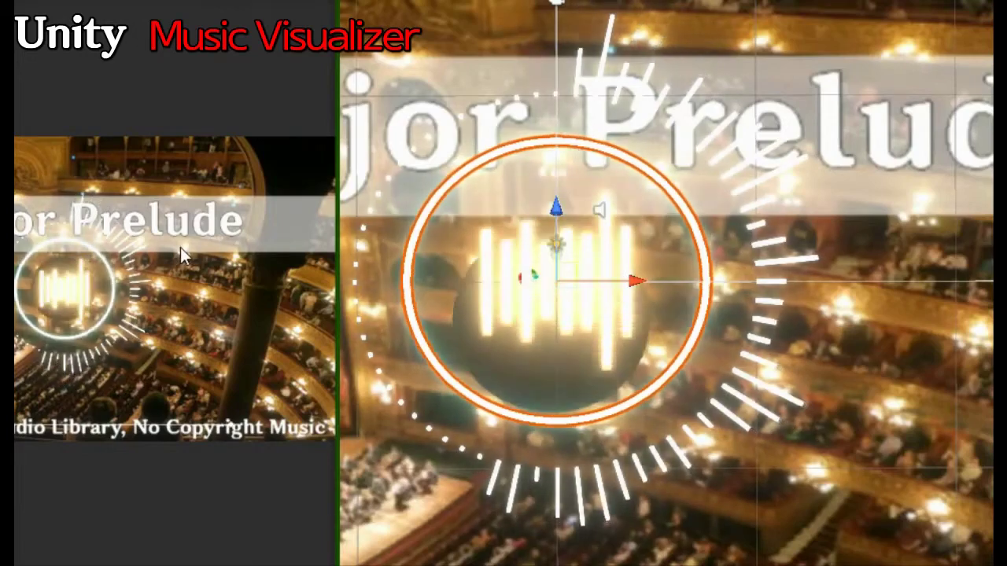
left_click(804, 123)
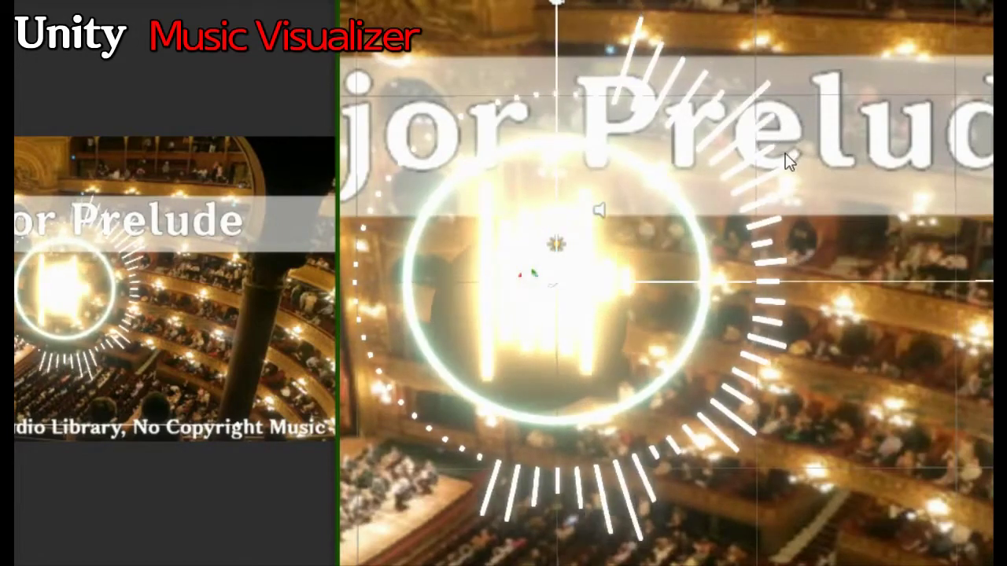
scroll(785, 153, "down", 3)
scroll(786, 152, "down", 3)
right_click_drag(790, 149, 797, 247)
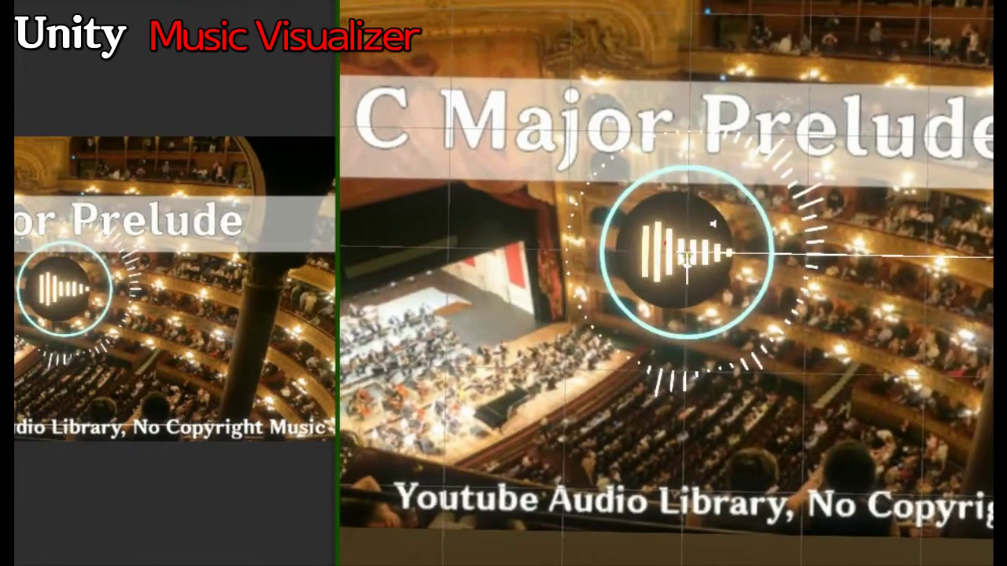
left_click(687, 255)
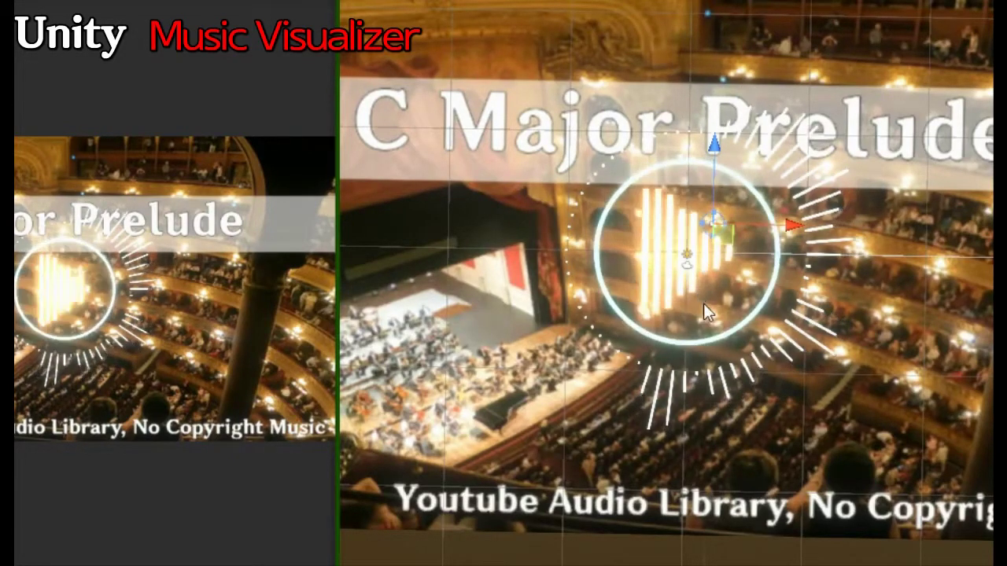
- Tilt the Scene camera into perspective and move the concert-hall background image down
scroll(706, 307, "down", 1)
scroll(705, 308, "up", 2)
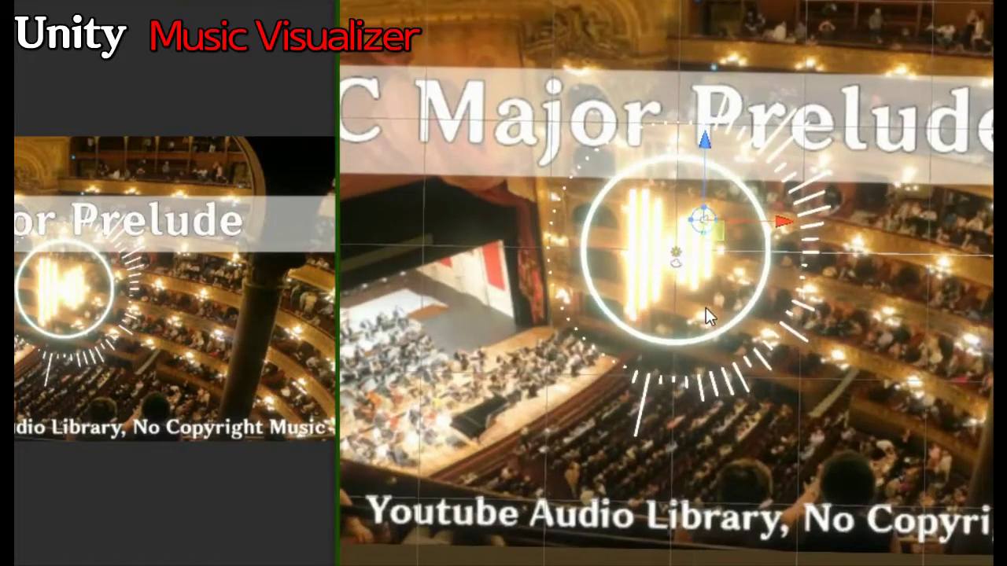
mouse_move(670, 350)
right_mouse_down()
mouse_move(667, 3)
mouse_move(677, 8)
right_mouse_up()
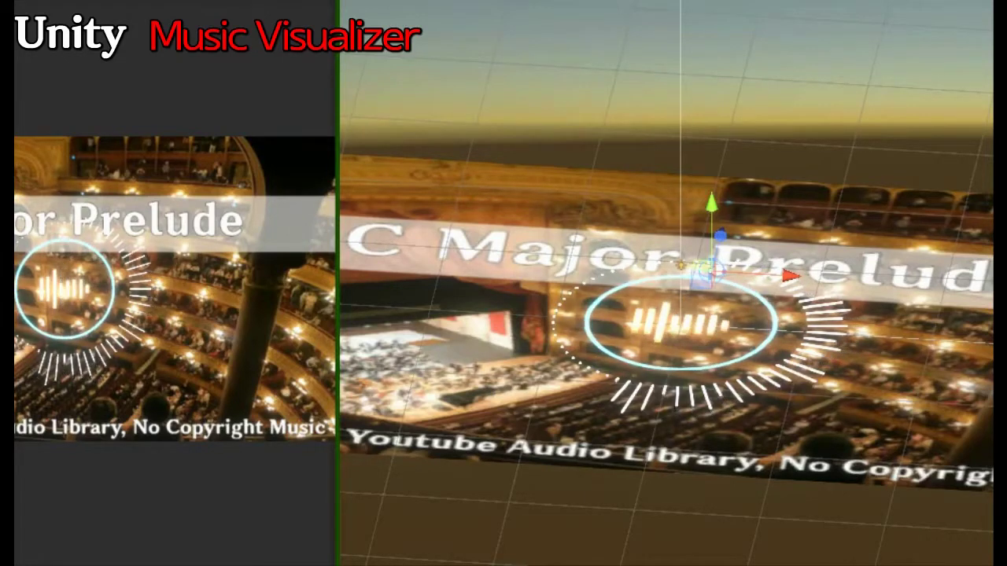
left_click(703, 224)
mouse_move(674, 247)
left_mouse_down()
mouse_move(673, 282)
mouse_move(702, 350)
left_mouse_up()
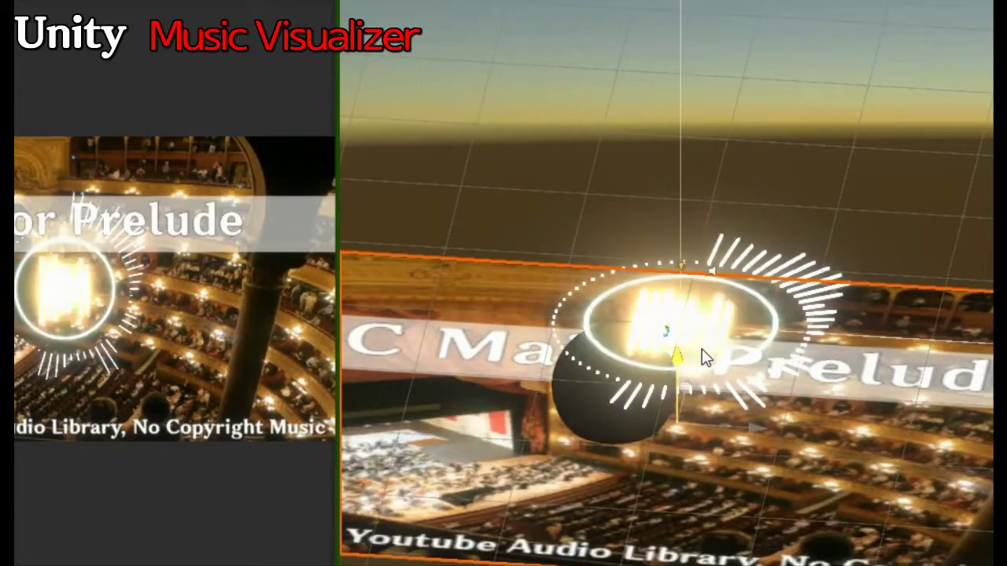
- Widen the Game preview and orbit the Scene camera to face the visualizer plane head-on
left_click_drag(334, 173, 511, 172)
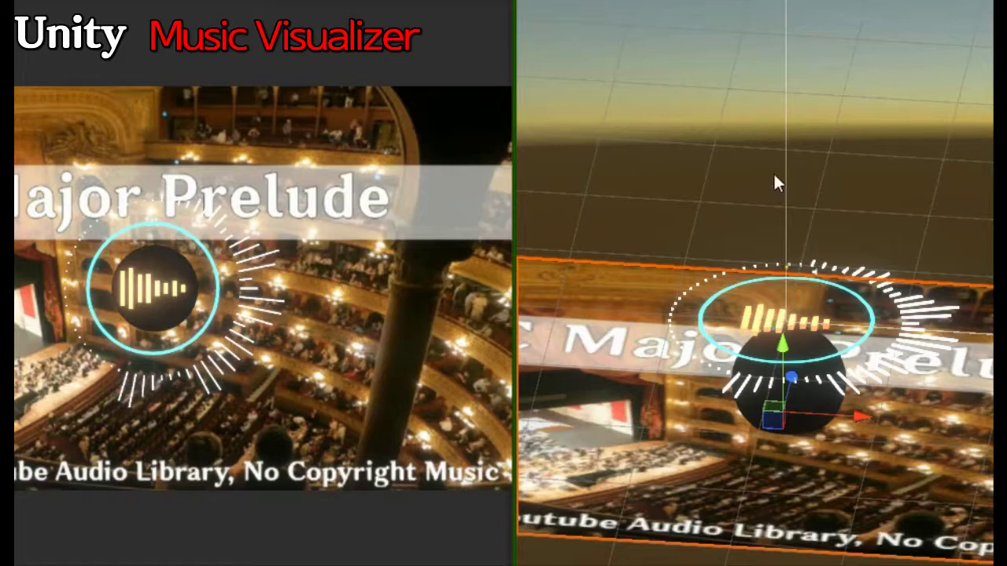
left_click_drag(774, 176, 755, 193, "alt")
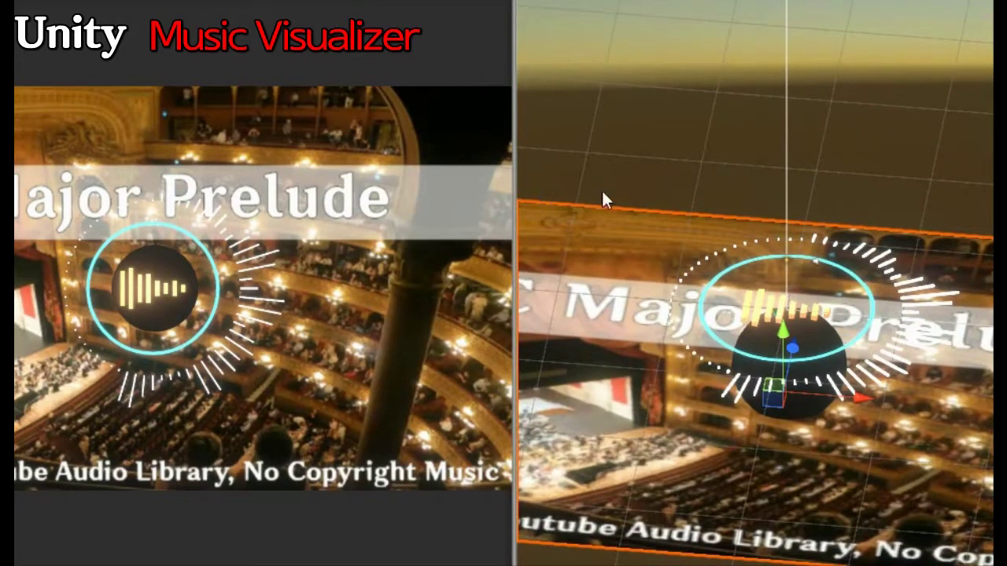
left_click_drag(603, 198, 815, 116, "alt")
left_click_drag(832, 67, 873, 286, "alt")
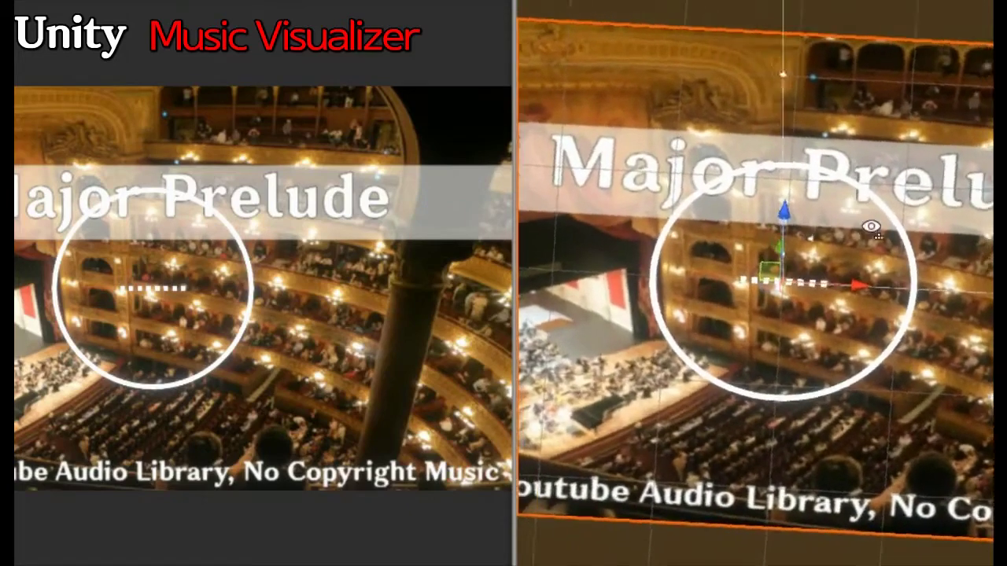
- Zoom out the Scene view to show the ring with the new grey-blue square beside it
scroll(872, 265, "down", 3)
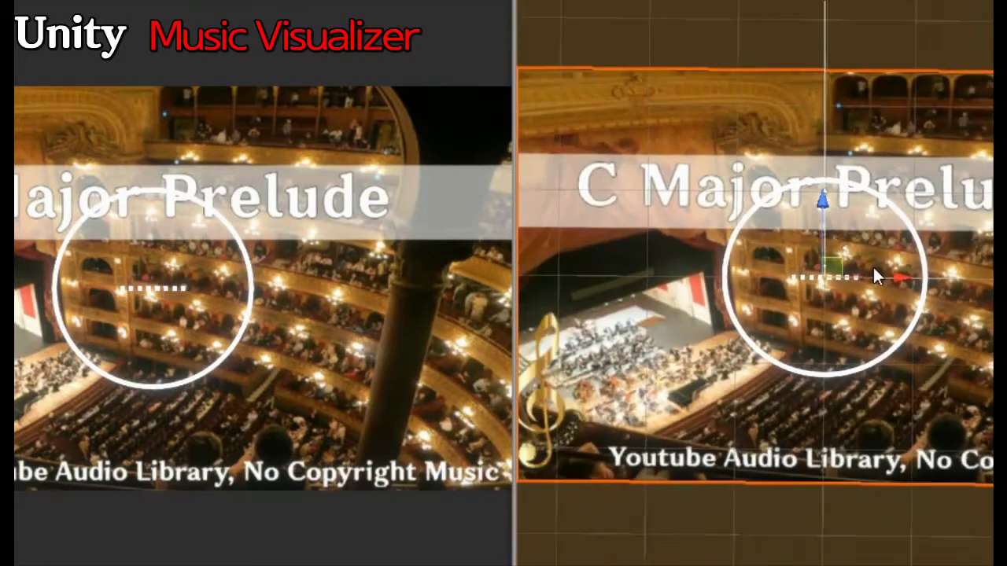
scroll(872, 268, "down", 2)
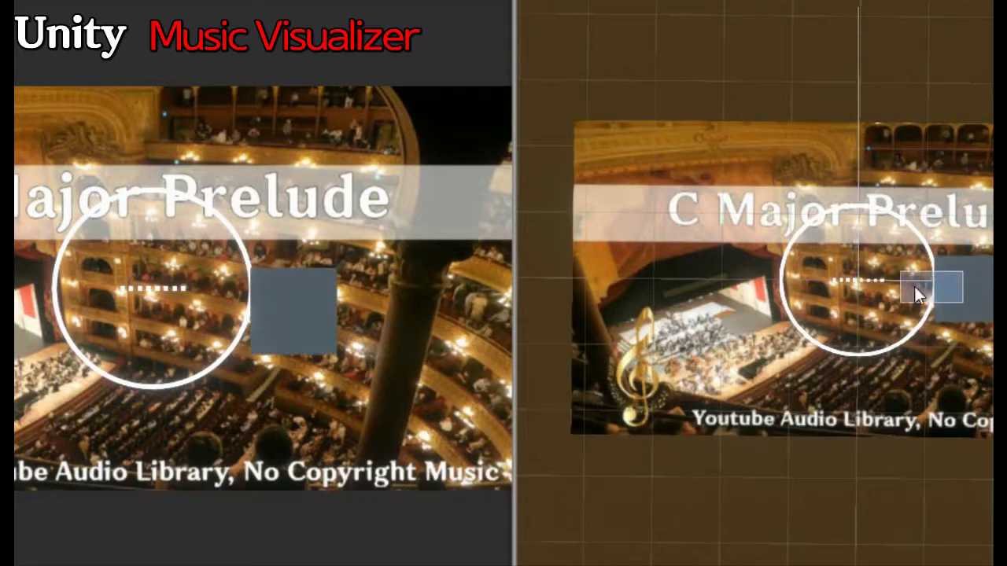
- Move the grey square left behind the ring and raise it toward the title banner
left_click_drag(966, 302, 682, 280)
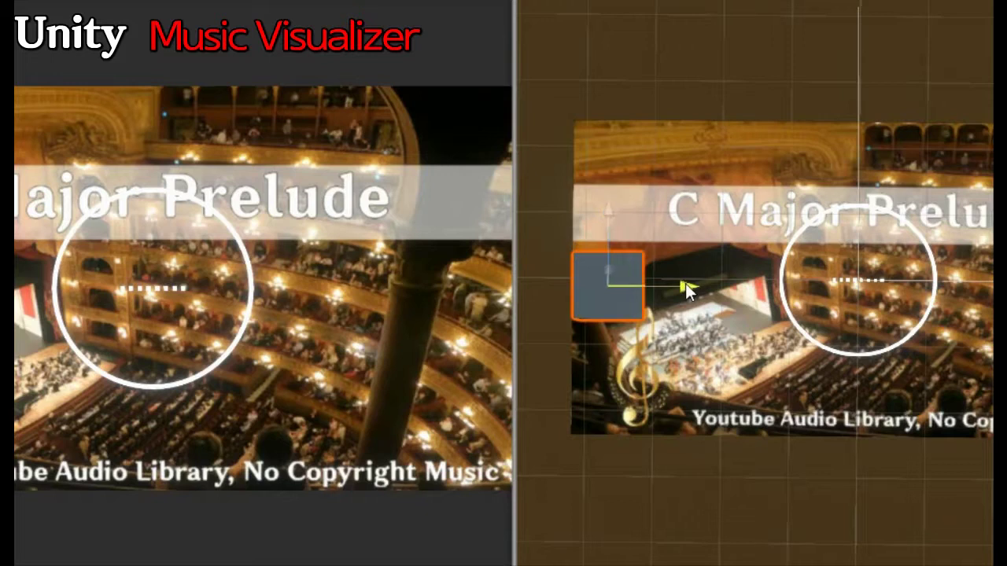
left_click_drag(683, 278, 685, 283)
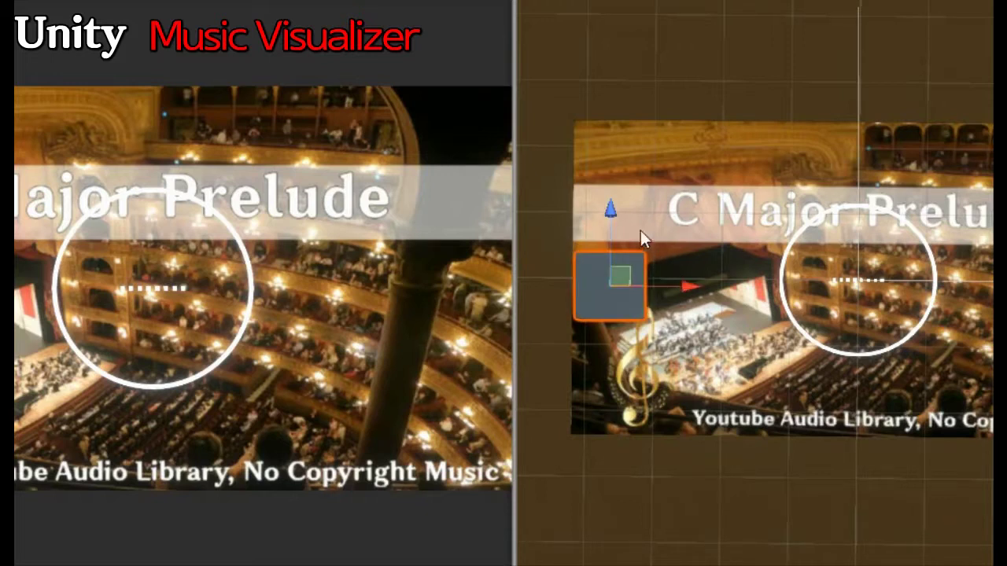
left_click_drag(611, 212, 641, 131)
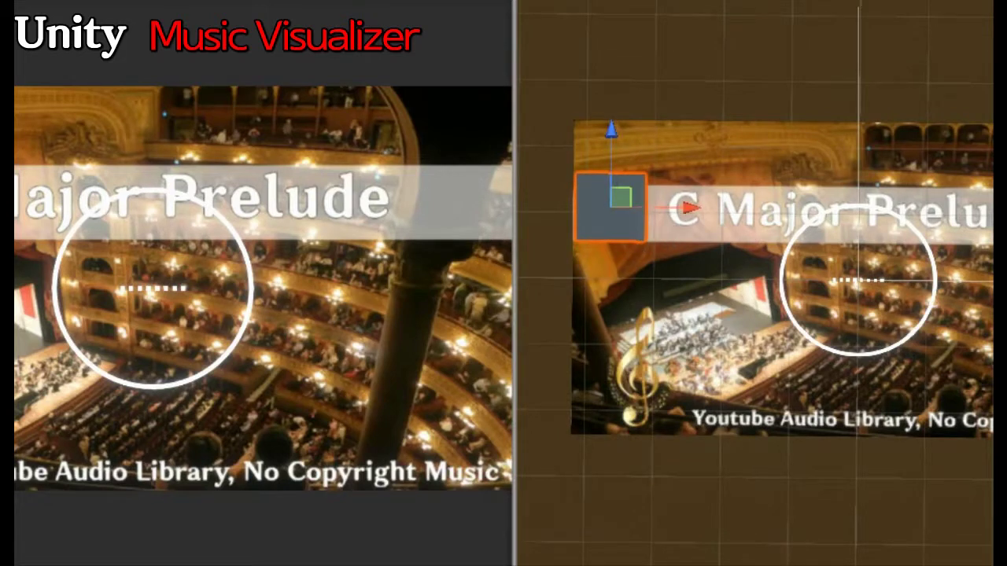
- Resize the square with the Rect tool into a wide horizontal bar across the ring
key("t")
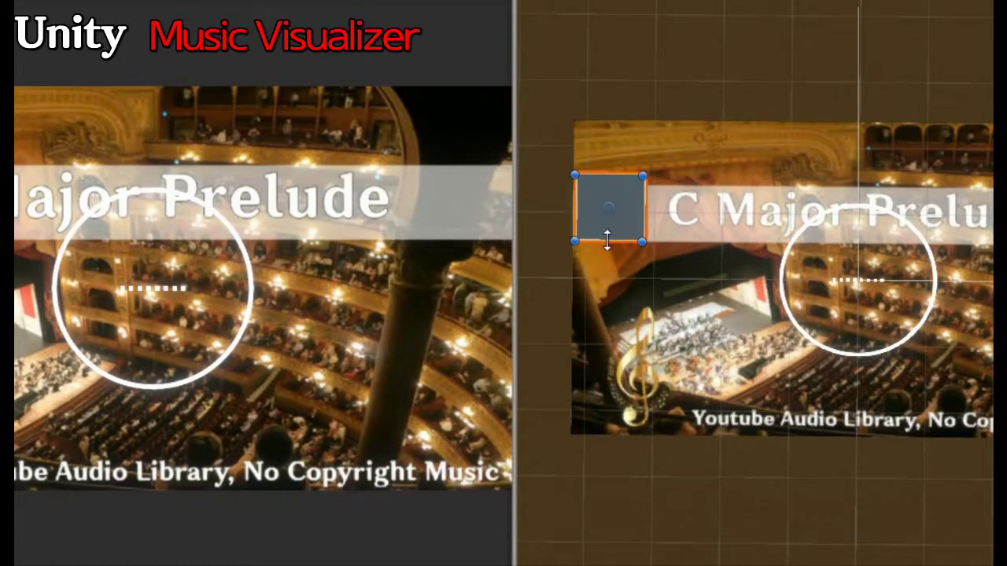
left_click_drag(607, 242, 995, 215)
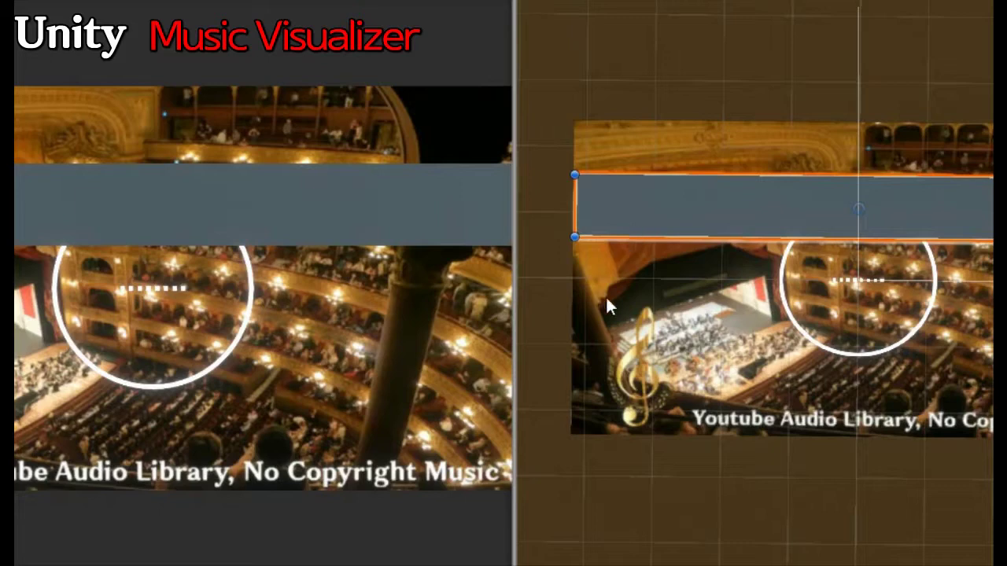
scroll(825, 264, "up", 3)
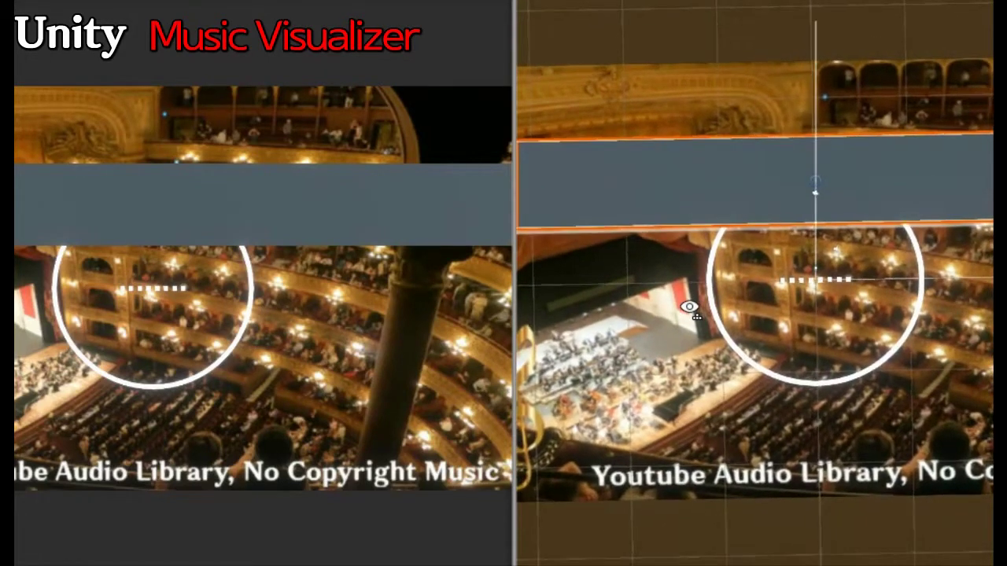
left_click_drag(815, 189, 822, 187, "alt")
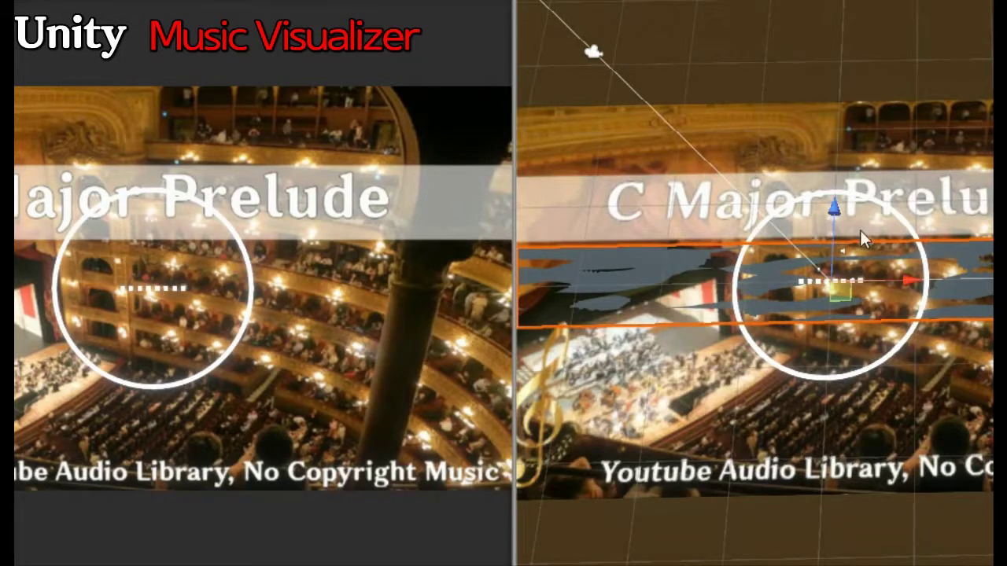
- Move the strip onto the title banner, colour it red E00000, and delete the concert-hall background image
left_click_drag(844, 203, 868, 143)
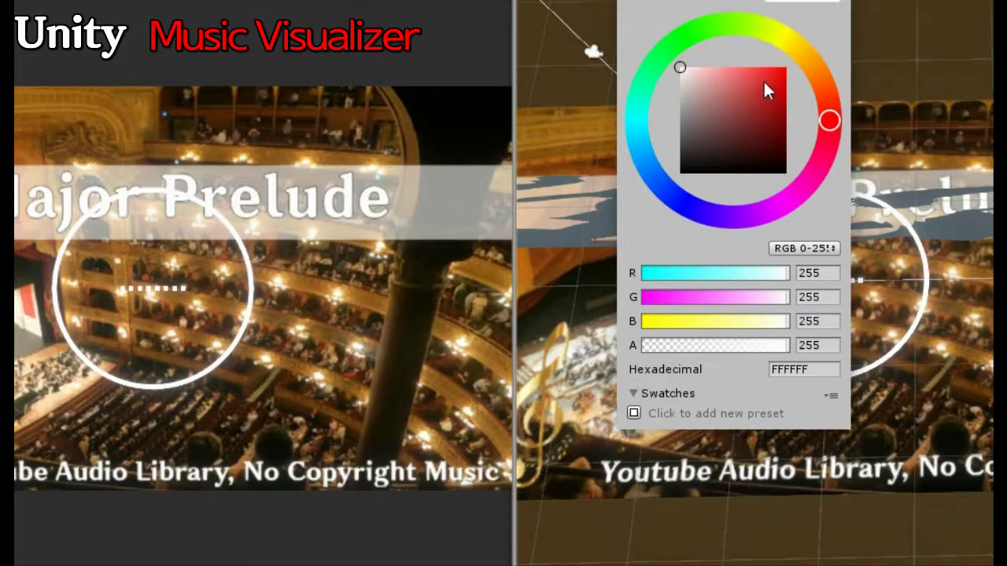
left_click_drag(682, 71, 800, 80)
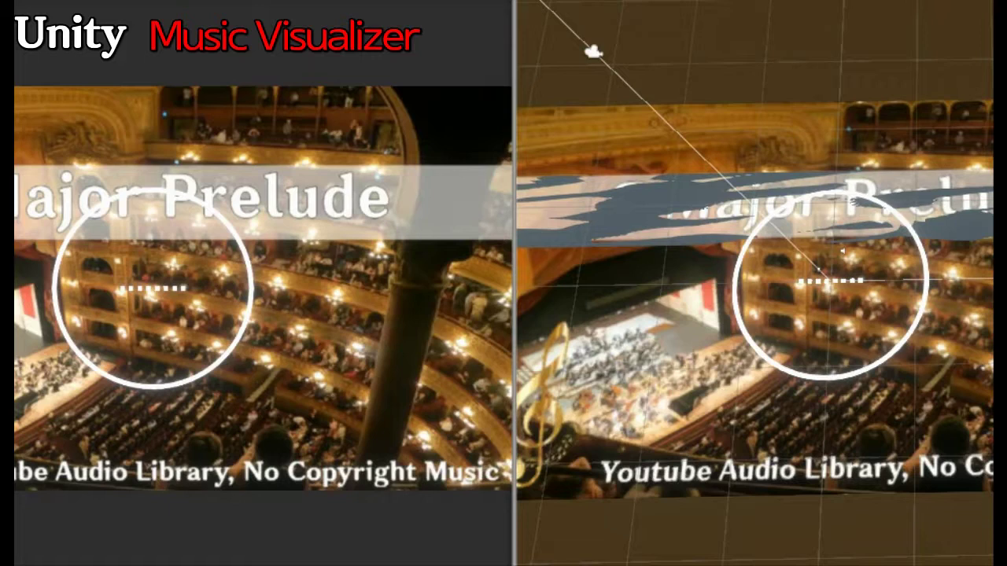
left_click(755, 207)
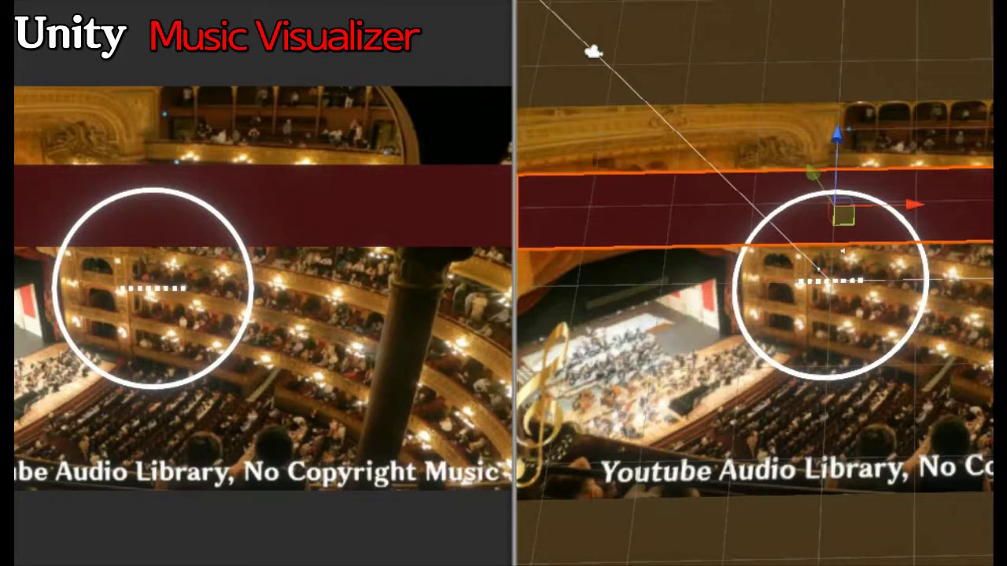
left_click(834, 287)
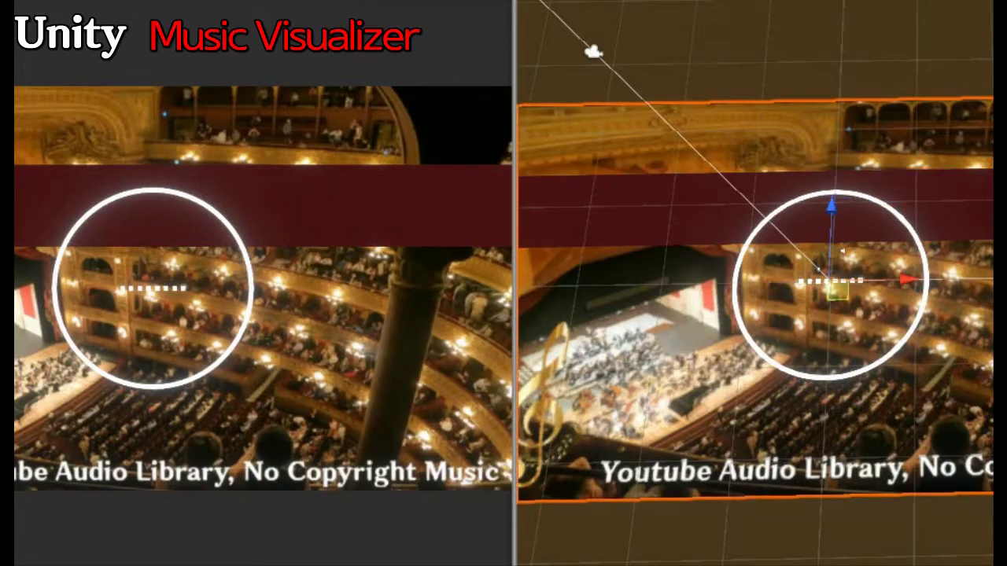
key("Delete")
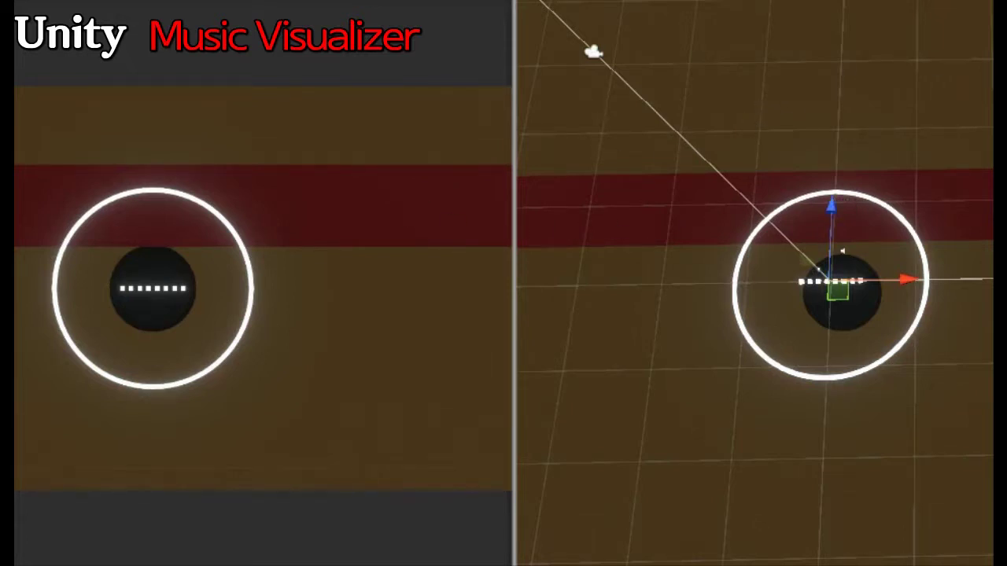
- Raise the red bar's colour intensity in the Inspector to bright red, then deselect it
left_click(787, 208)
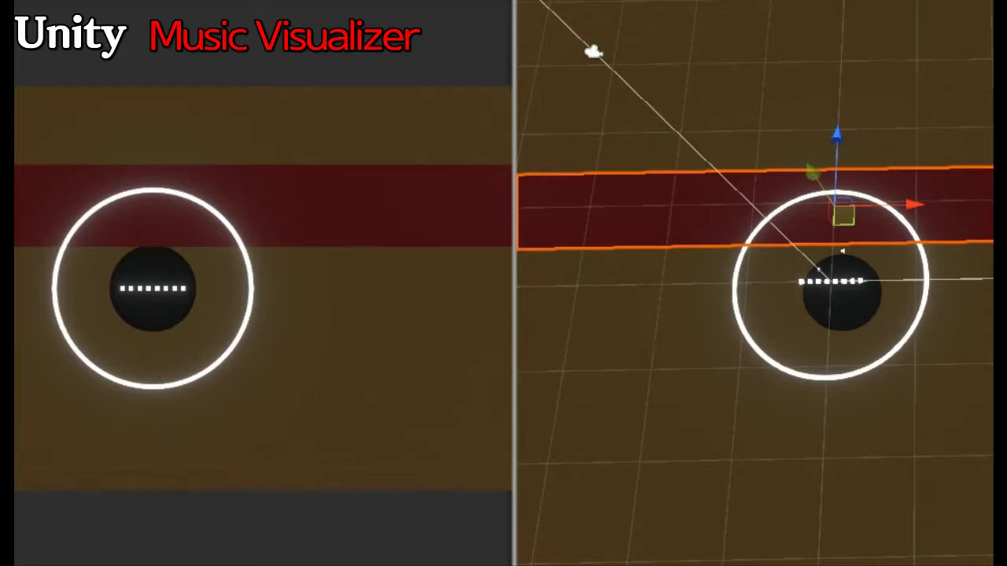
key("Escape")
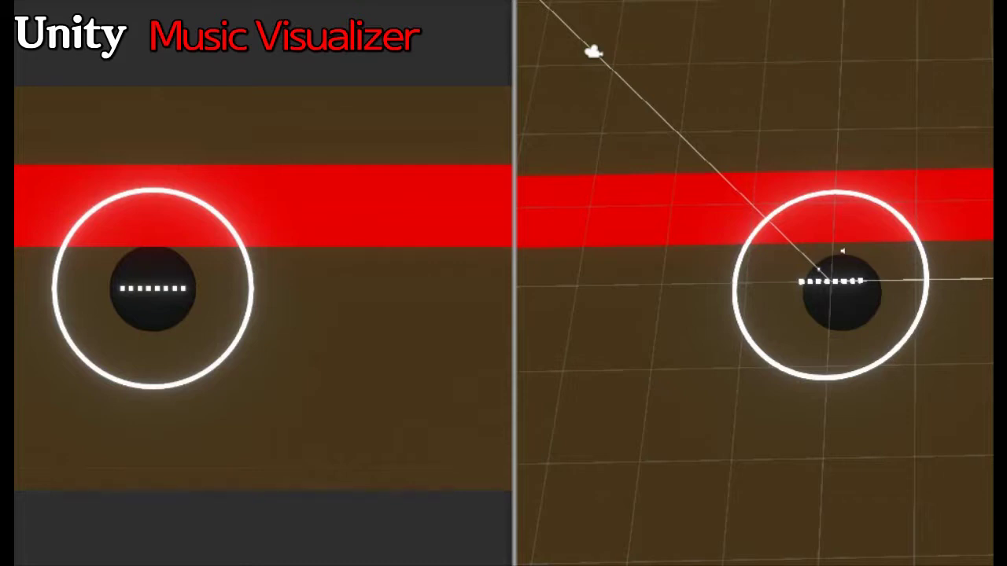
- Set the bar colour to near-white F3F3F3 with alpha 0 and close the colour picker
left_click(681, 72)
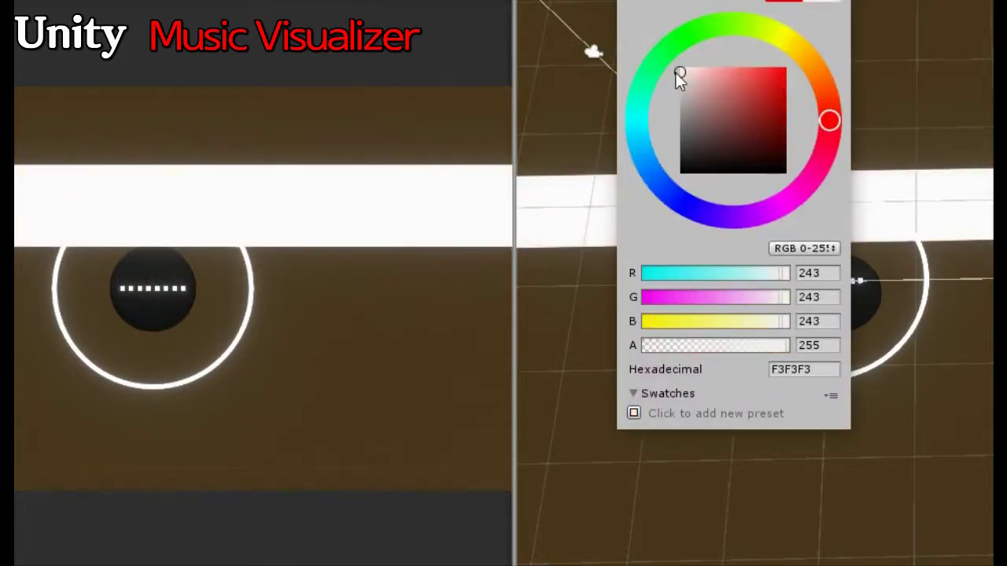
left_click_drag(786, 345, 682, 355)
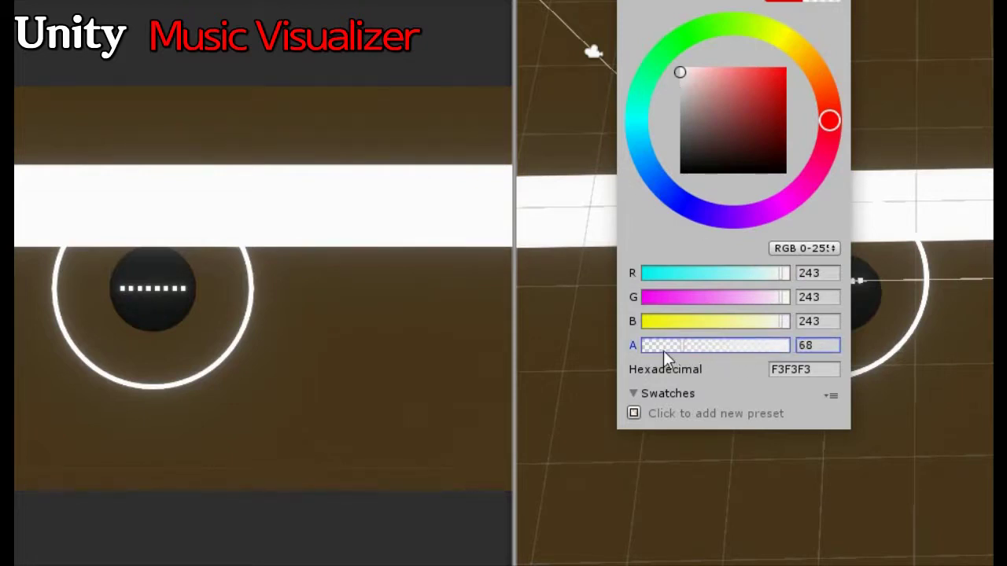
left_click_drag(685, 344, 639, 347)
key("Escape")
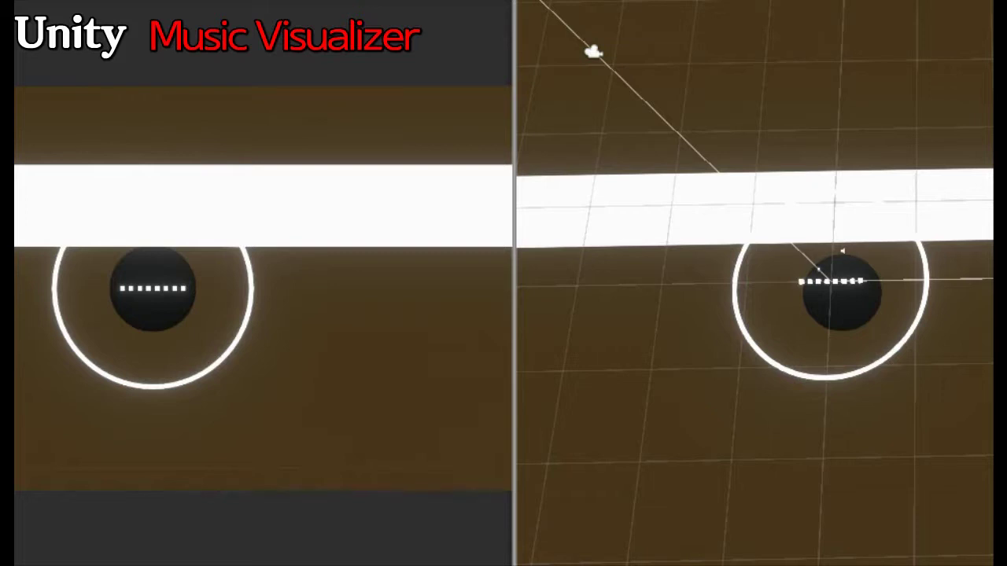
left_click_drag(775, 140, 782, 150, "alt")
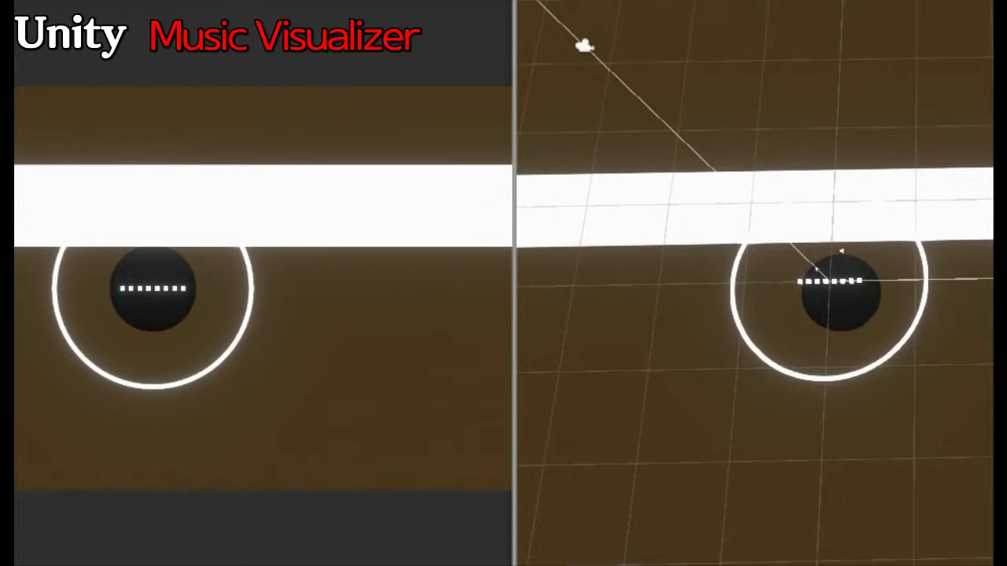
- Nudge the white bar down, then slightly back up, with the Move tool
left_click(834, 206)
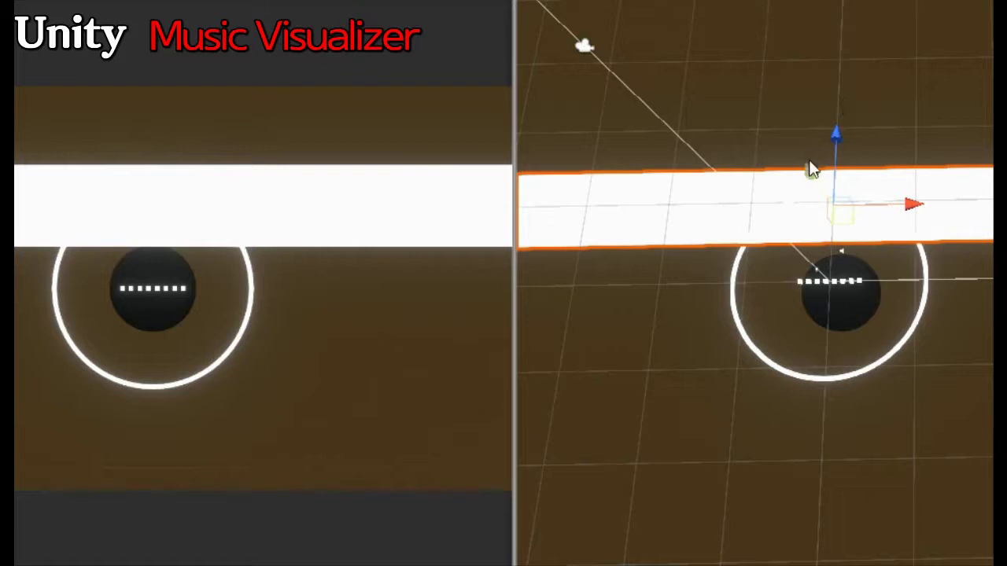
mouse_move(813, 170)
left_mouse_down()
mouse_move(821, 191)
mouse_move(796, 155)
mouse_move(818, 183)
left_mouse_up()
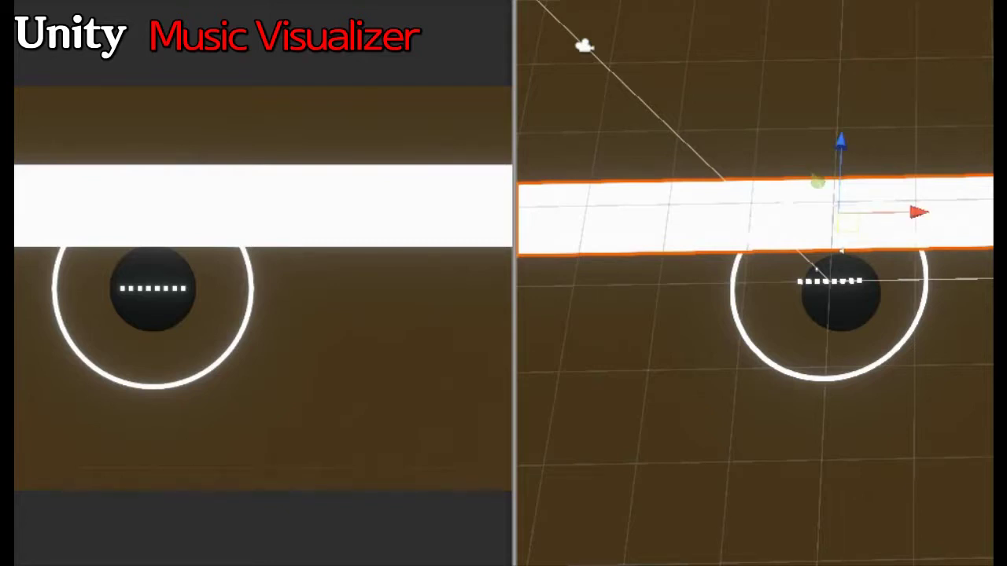
left_click_drag(818, 182, 811, 173)
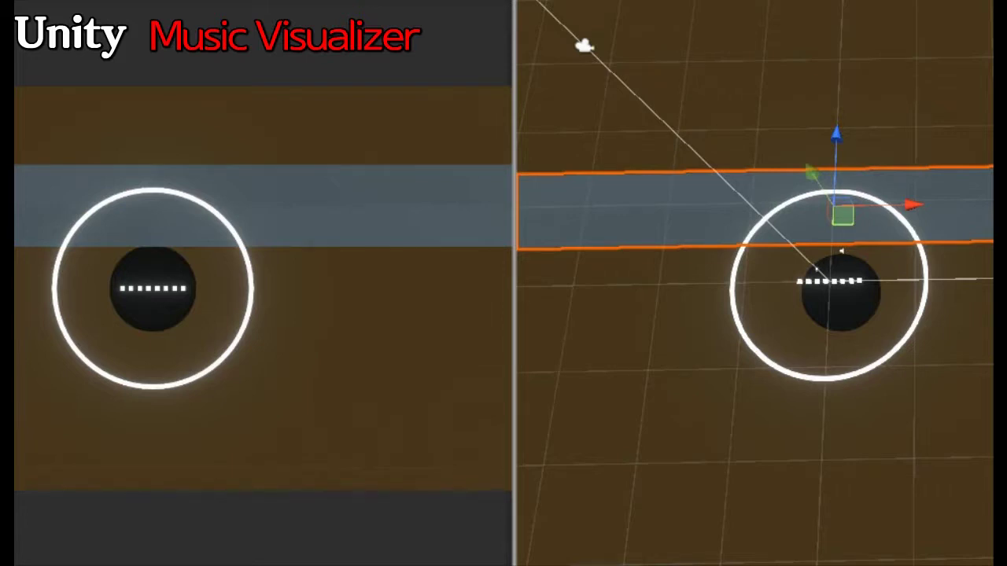
- Try red, near-black and green tints on the strip, then settle on F1E9E9 at alpha 255
left_click(687, 92)
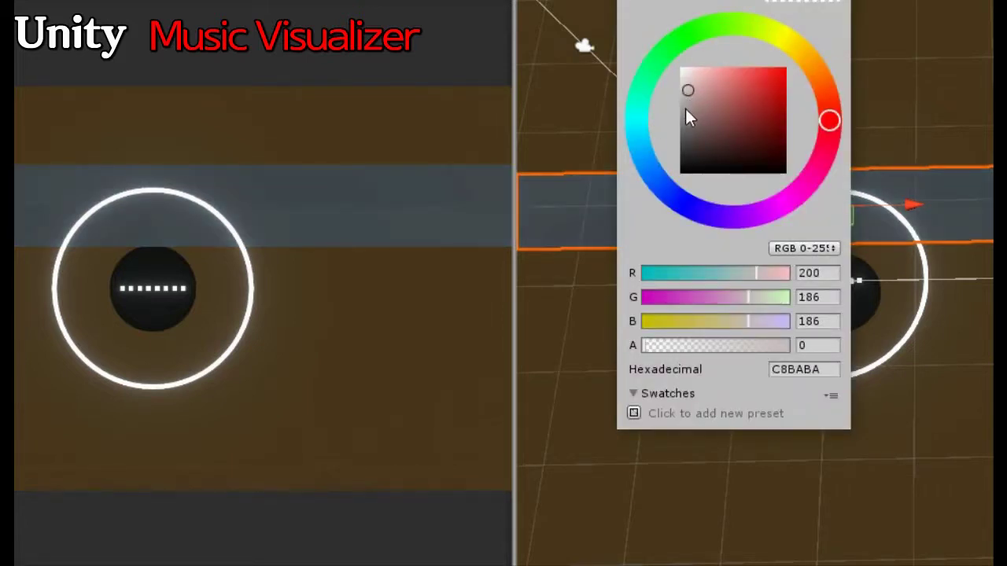
left_click(750, 81)
left_click(748, 126)
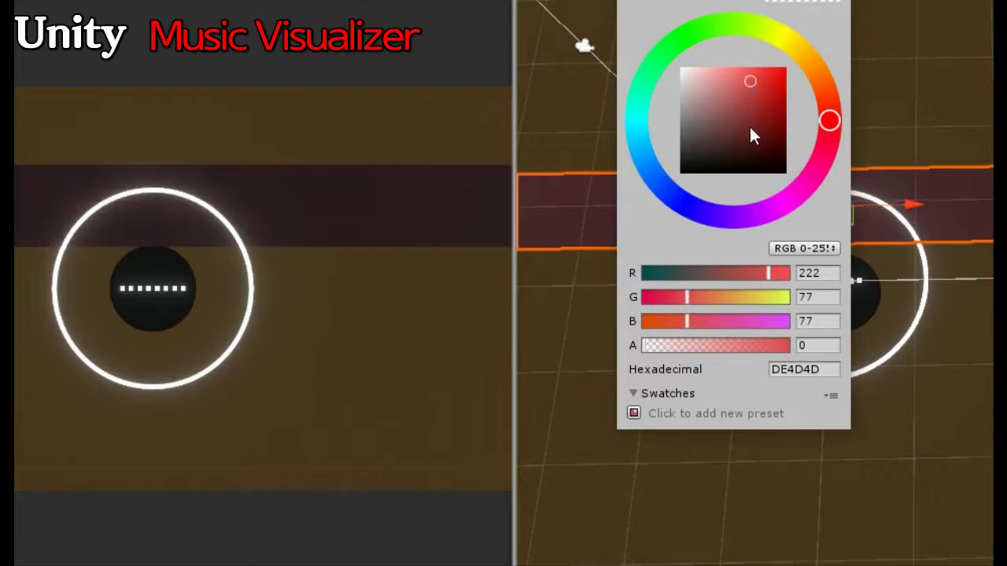
left_click_drag(722, 172, 687, 173)
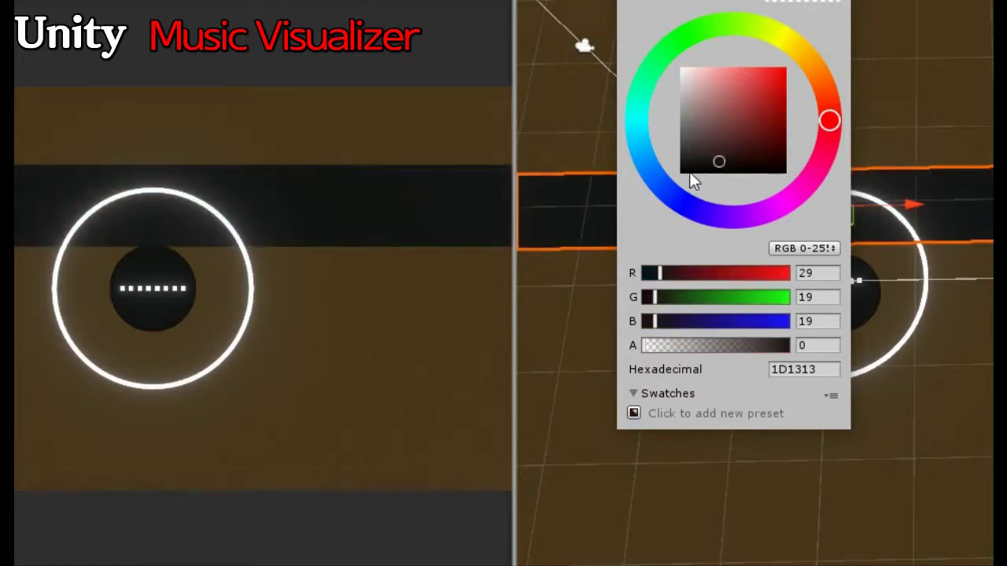
left_click(665, 51)
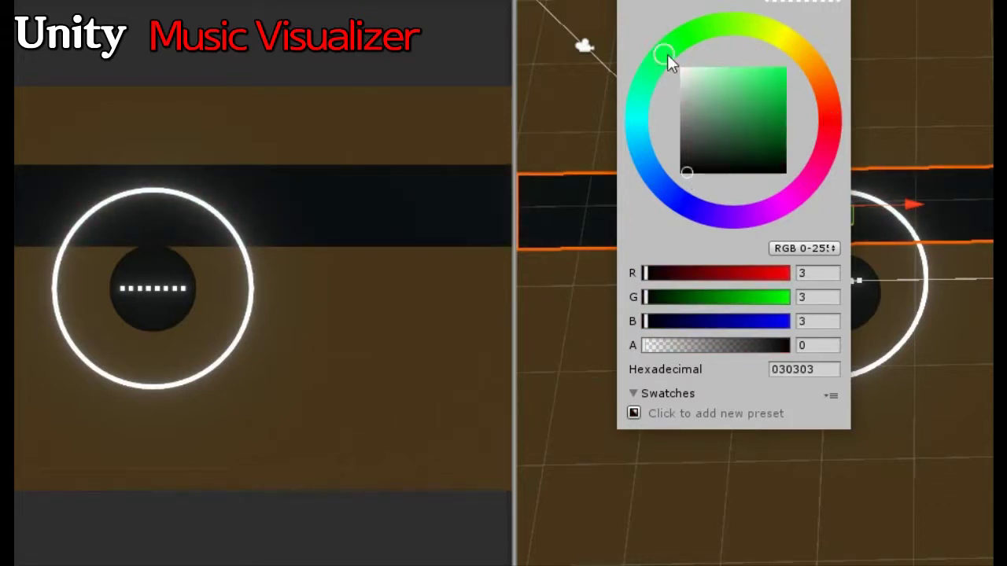
left_click(713, 102)
left_click(752, 81)
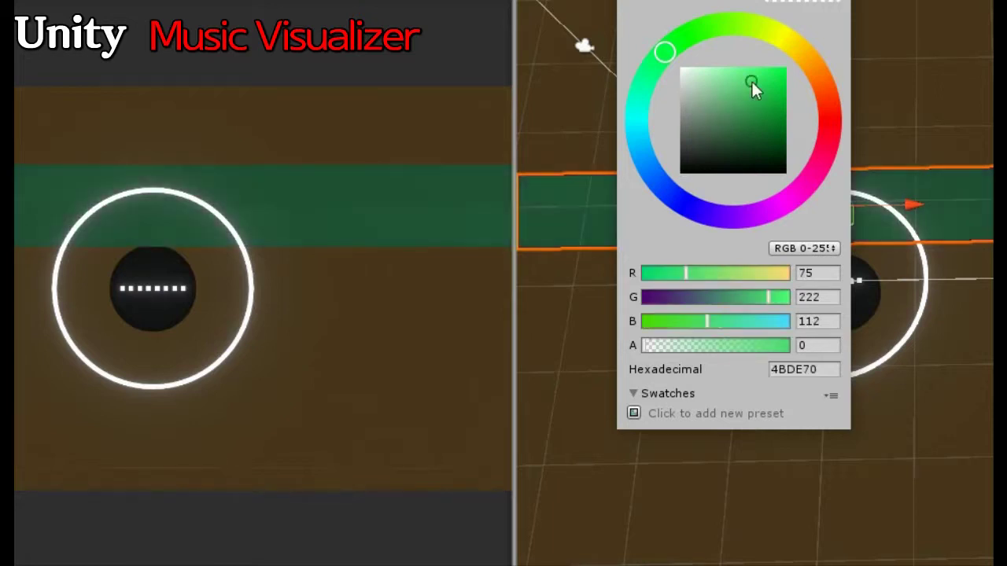
key("Return")
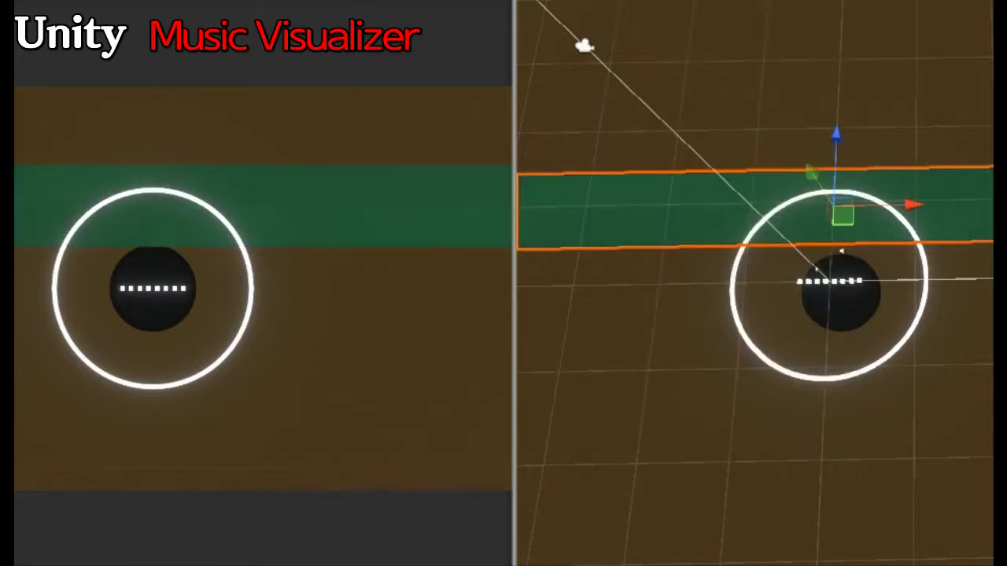
left_click(684, 74)
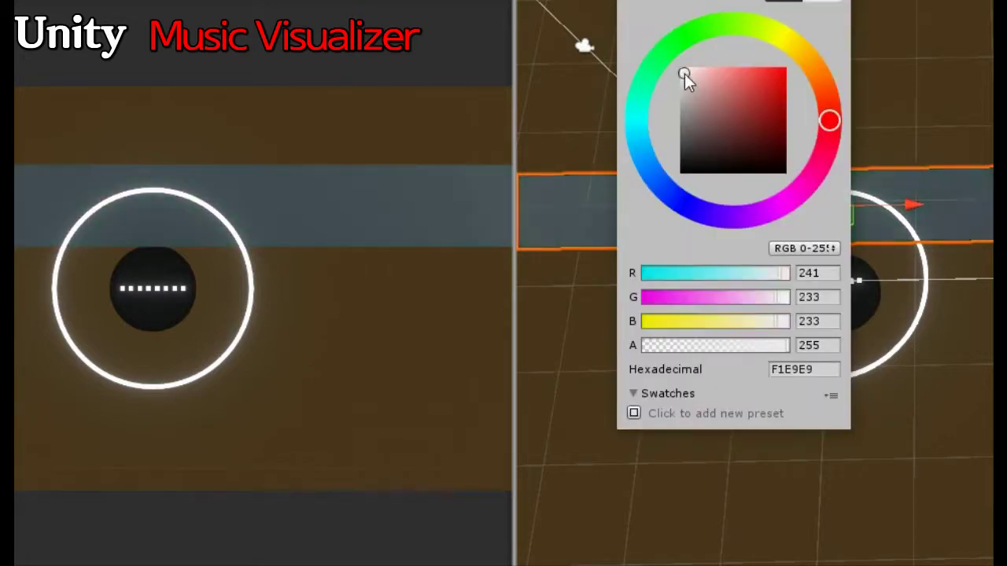
key("Return")
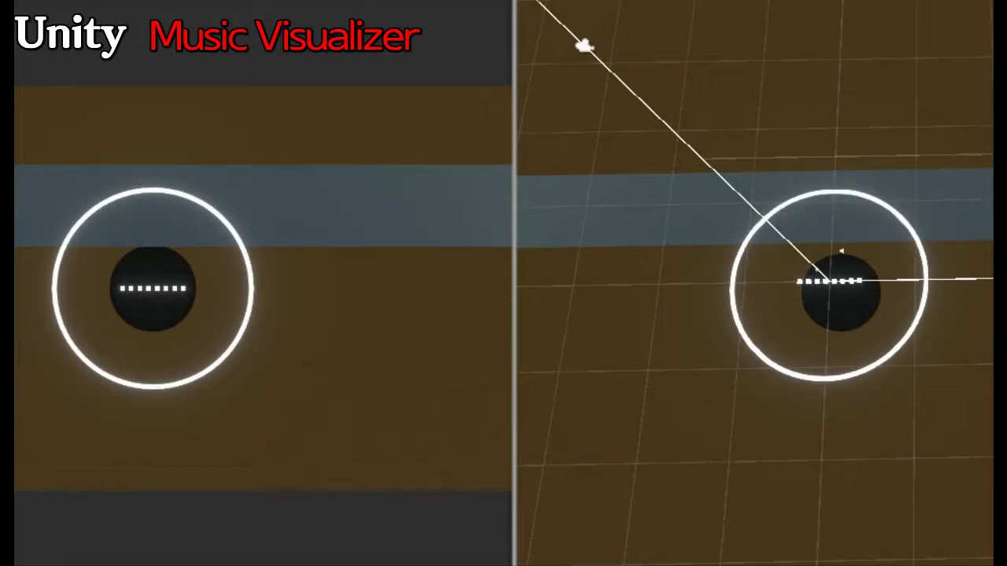
- Orbit and pan the Scene view to a steeper look down with the ring centred
scroll(976, 186, "down", 5)
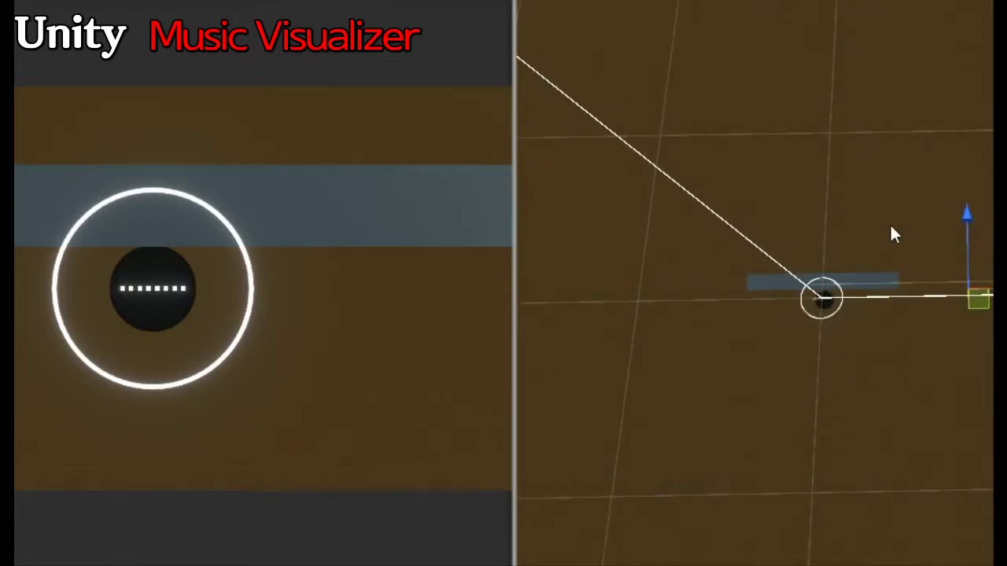
scroll(873, 241, "up", 2)
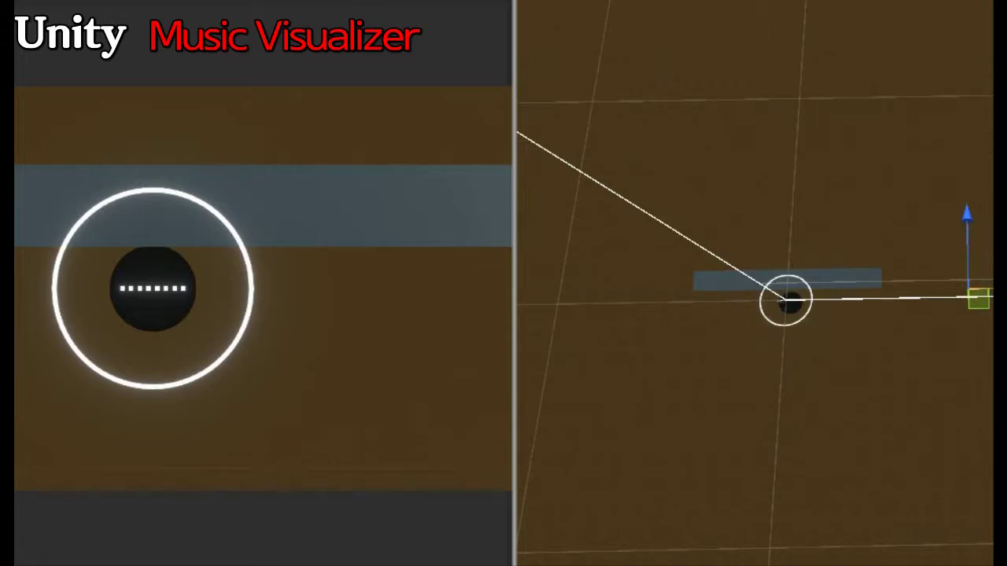
mouse_move(865, 314)
right_mouse_down()
mouse_move(875, 44)
mouse_move(845, 243)
right_mouse_up()
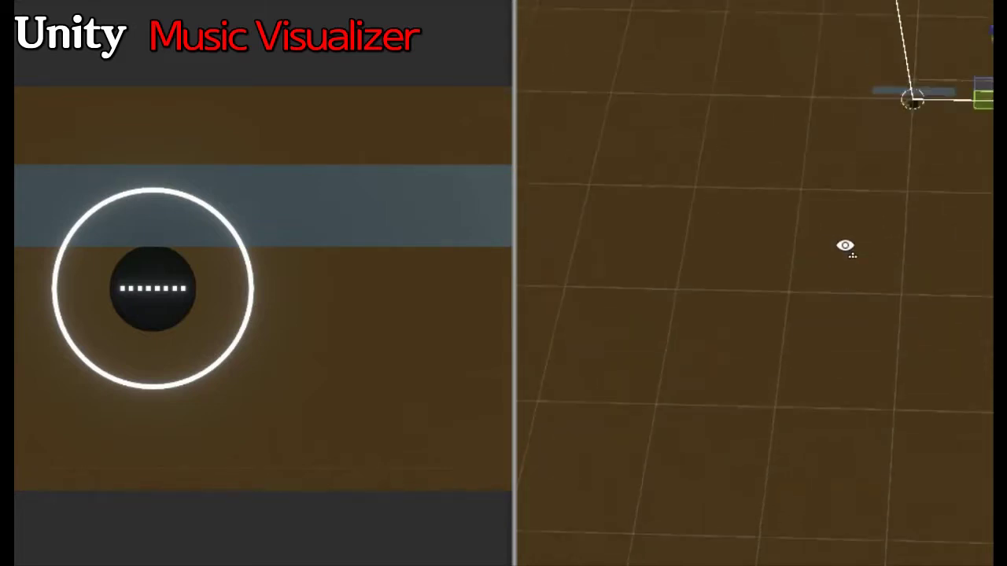
middle_click_drag(758, 70, 609, 451)
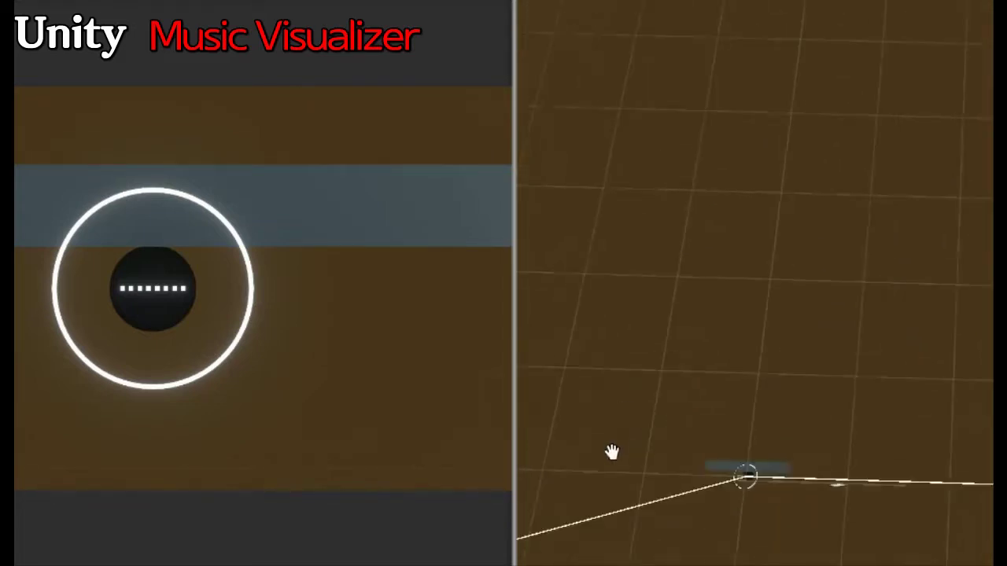
middle_click_drag(795, 287, 860, 350)
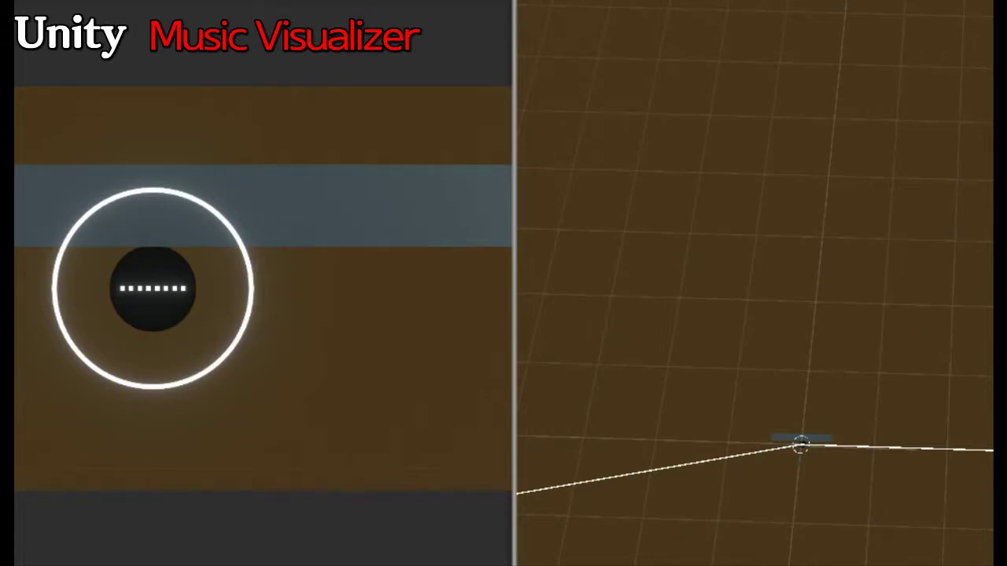
scroll(913, 377, "up", 5)
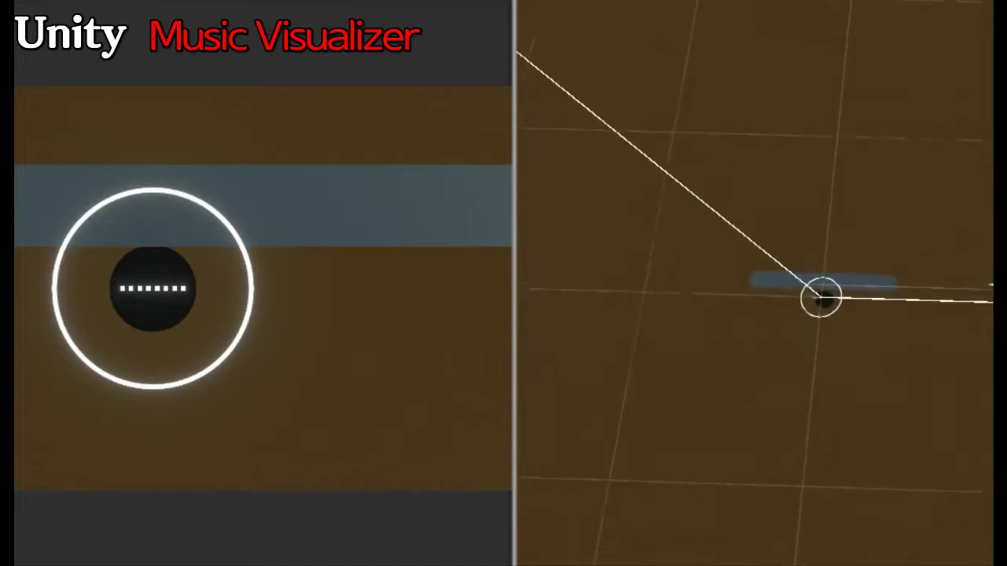
middle_click_drag(914, 287, 792, 421)
scroll(865, 319, "up", 2)
left_click_drag(792, 421, 795, 234, "alt")
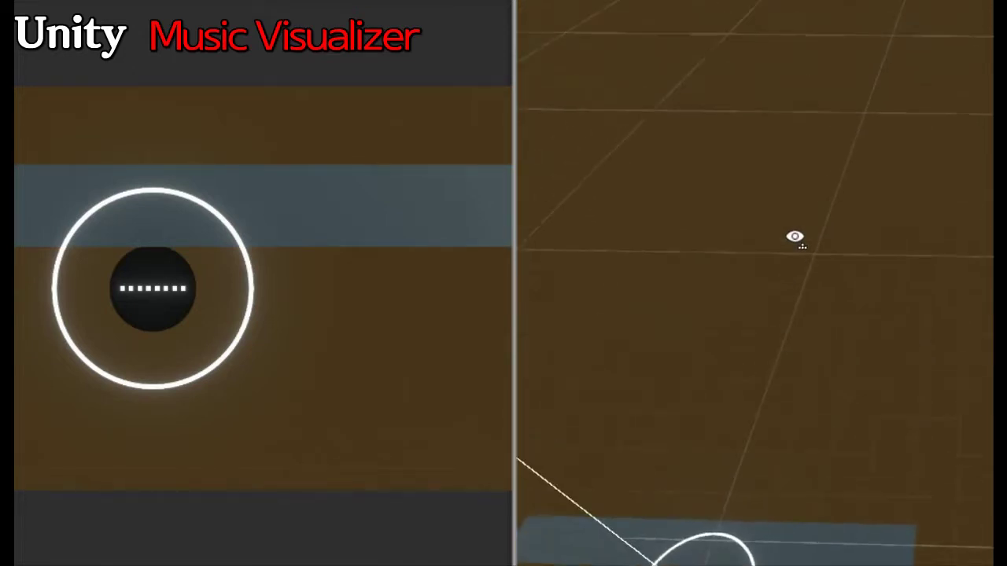
middle_click_drag(751, 447, 829, 173)
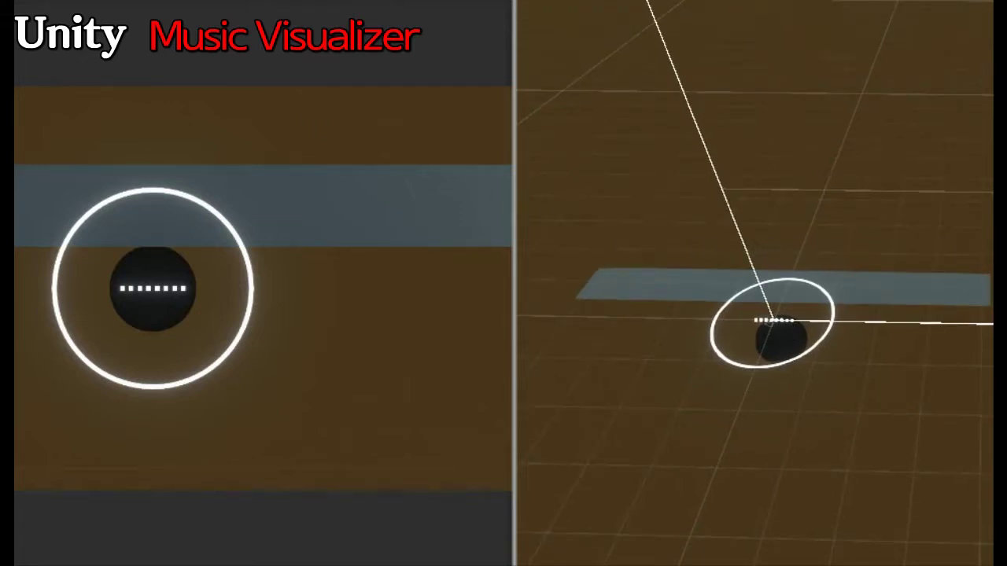
- Drag the object along X, Y and Z until it sits above and behind the ring
left_click_drag(993, 260, 786, 262)
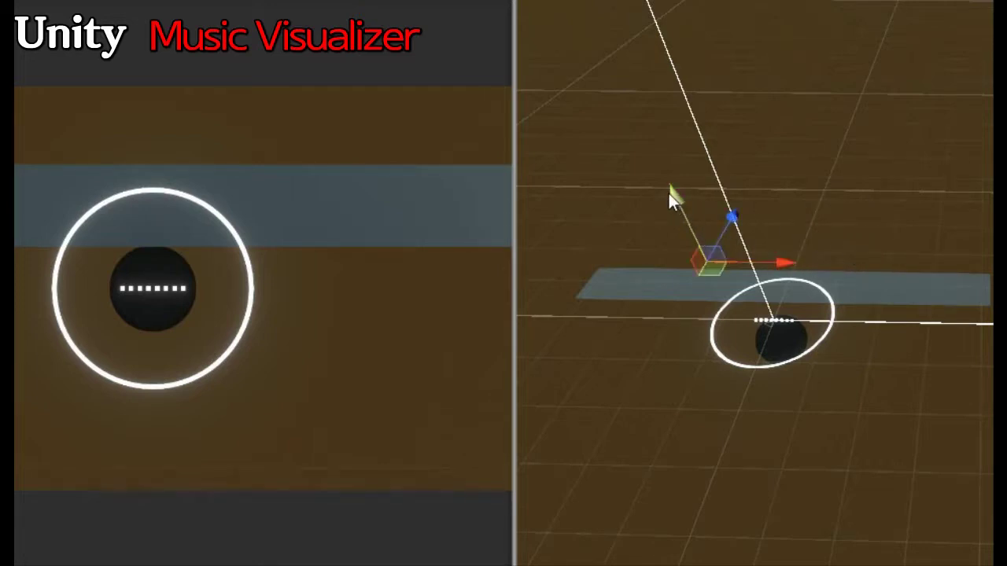
mouse_move(669, 193)
left_mouse_down()
mouse_move(702, 191)
mouse_move(699, 175)
left_mouse_up()
mouse_move(730, 212)
left_mouse_down()
mouse_move(840, 108)
mouse_move(832, 142)
left_mouse_up()
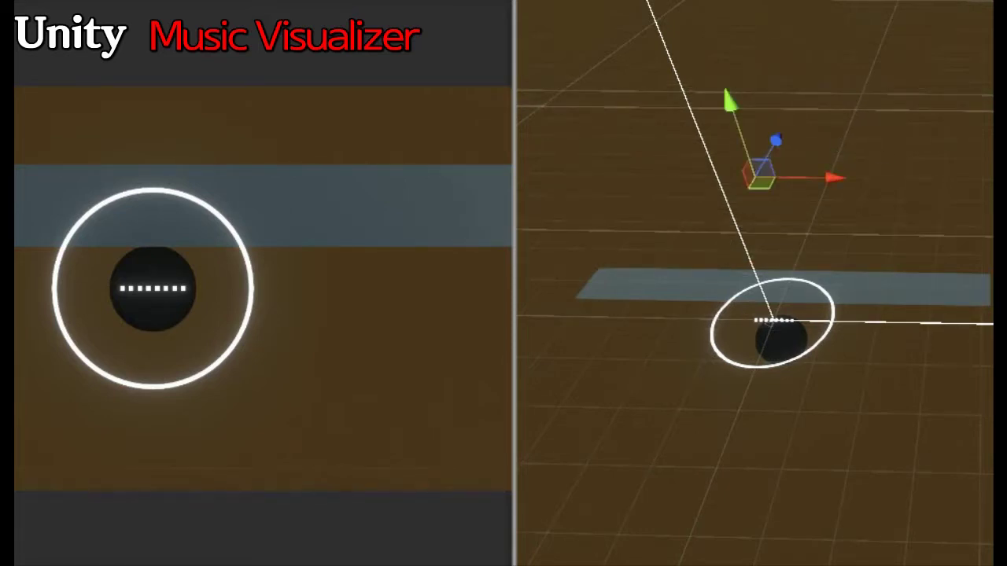
scroll(902, 211, "down", 10)
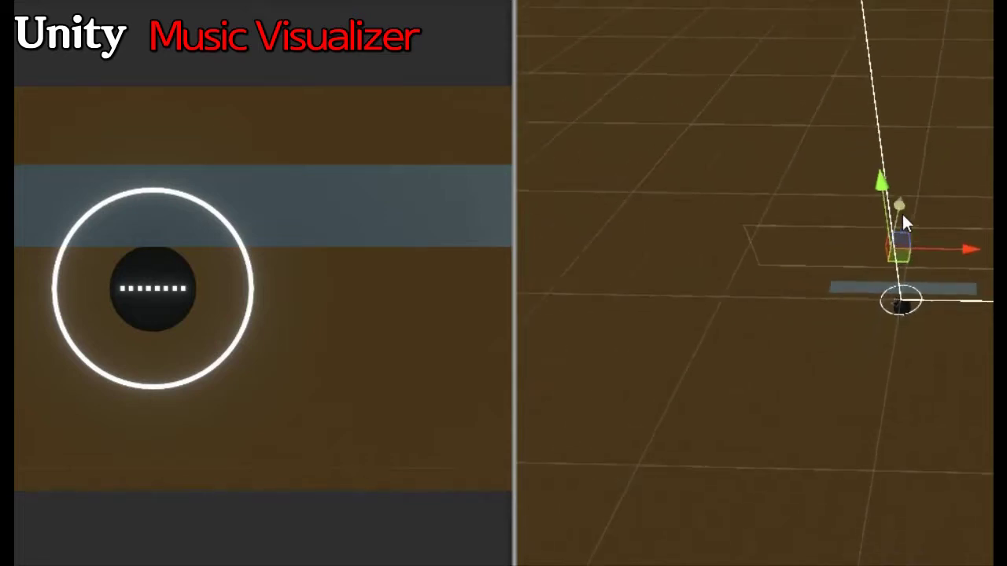
scroll(901, 212, "down", 2)
scroll(901, 213, "down", 2)
scroll(902, 213, "down", 2)
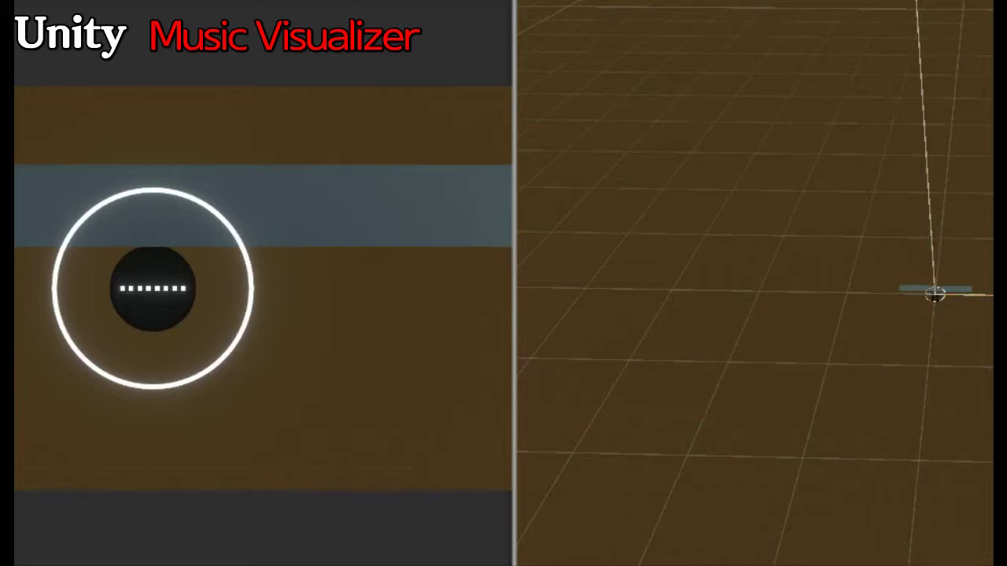
- Raise the Sample text above the white dots and change its text to 'Keith'
key("f")
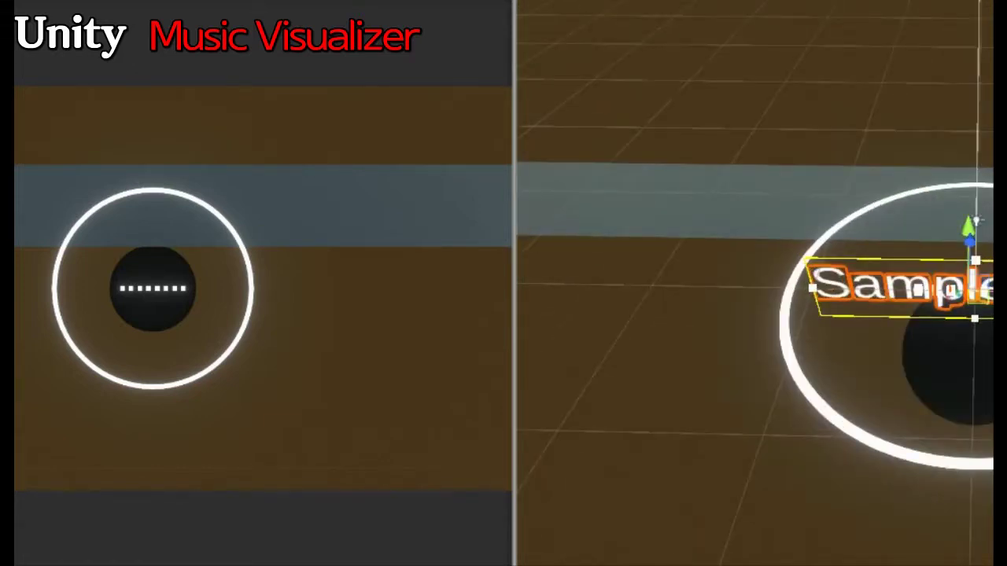
right_click_drag(955, 382, 906, 308)
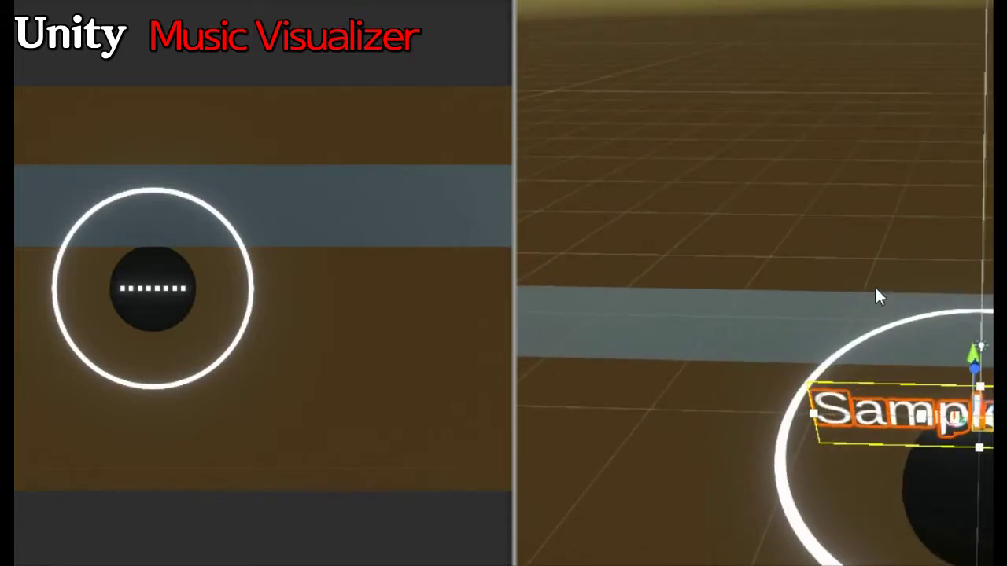
left_click_drag(974, 351, 979, 250)
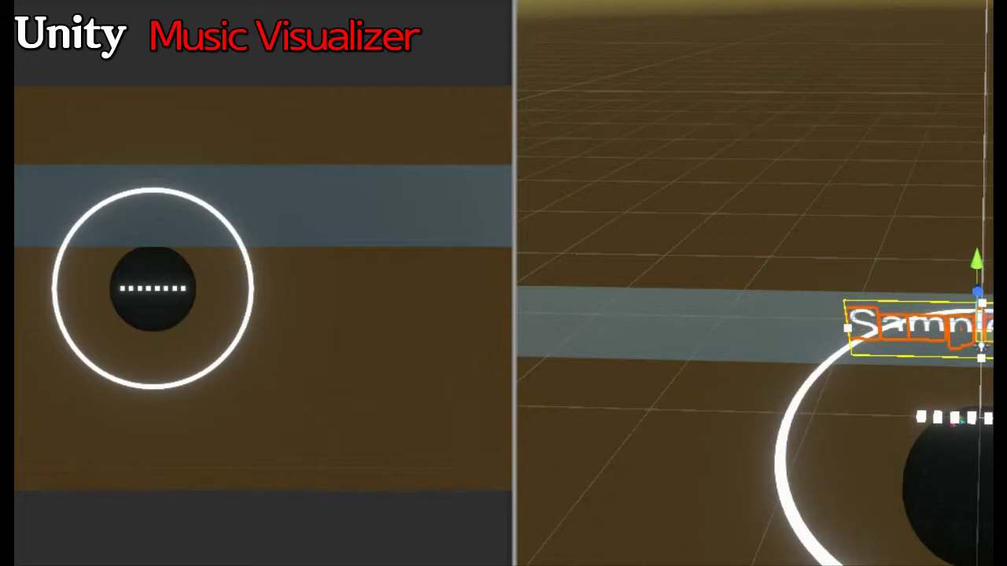
mouse_move(933, 161)
right_mouse_down()
mouse_move(949, 237)
mouse_move(949, 197)
right_mouse_up()
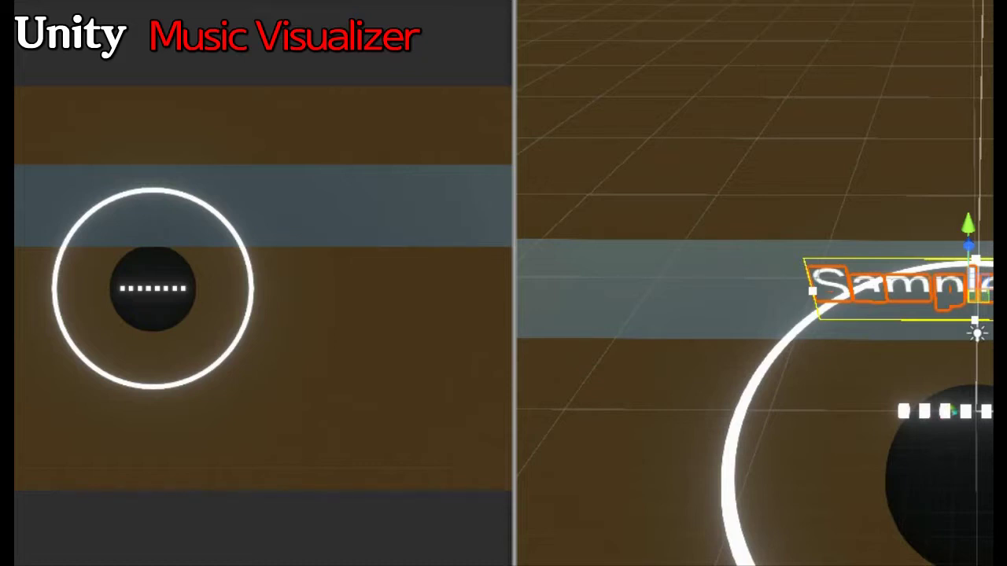
type("Katext")
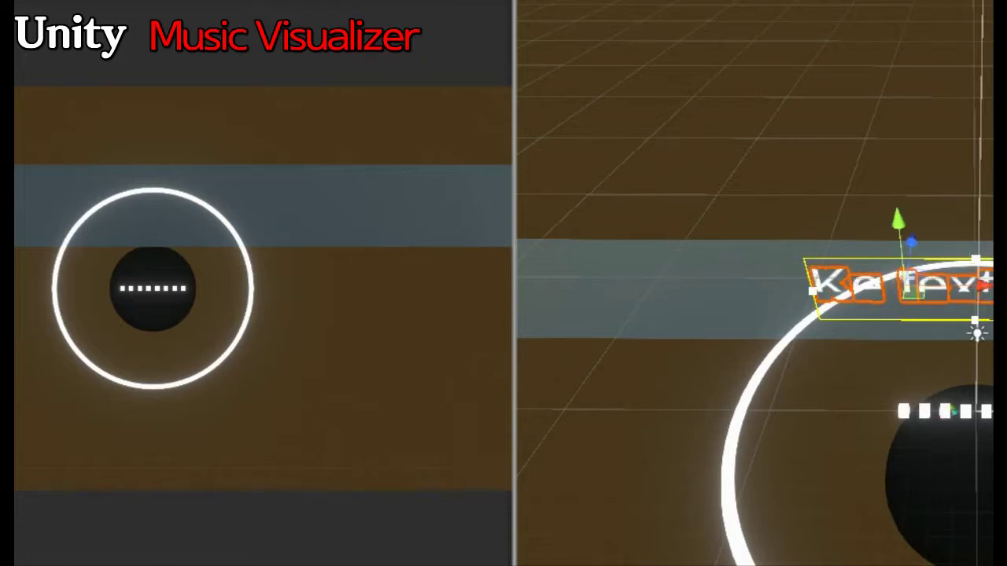
type("ithe")
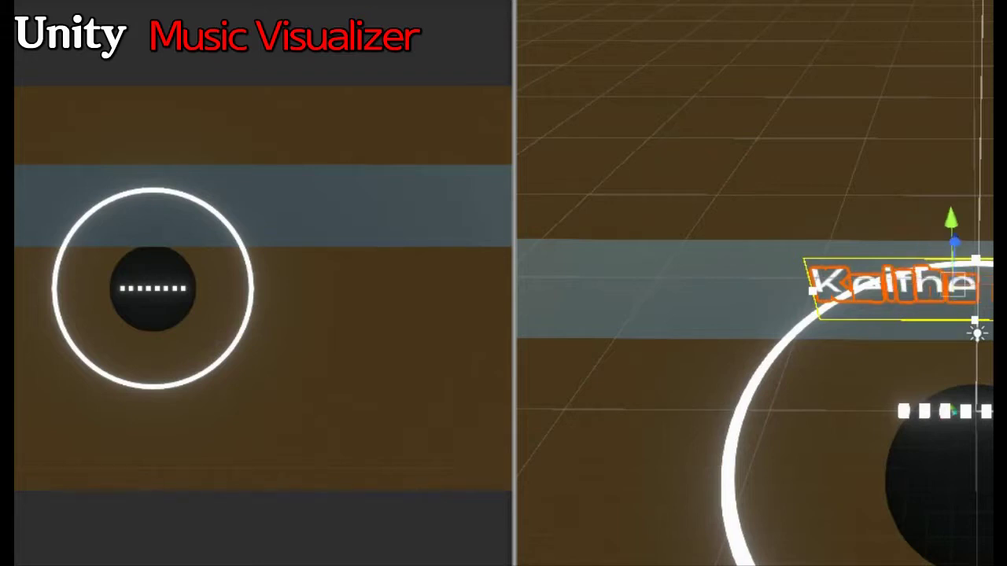
key("BackSpace")
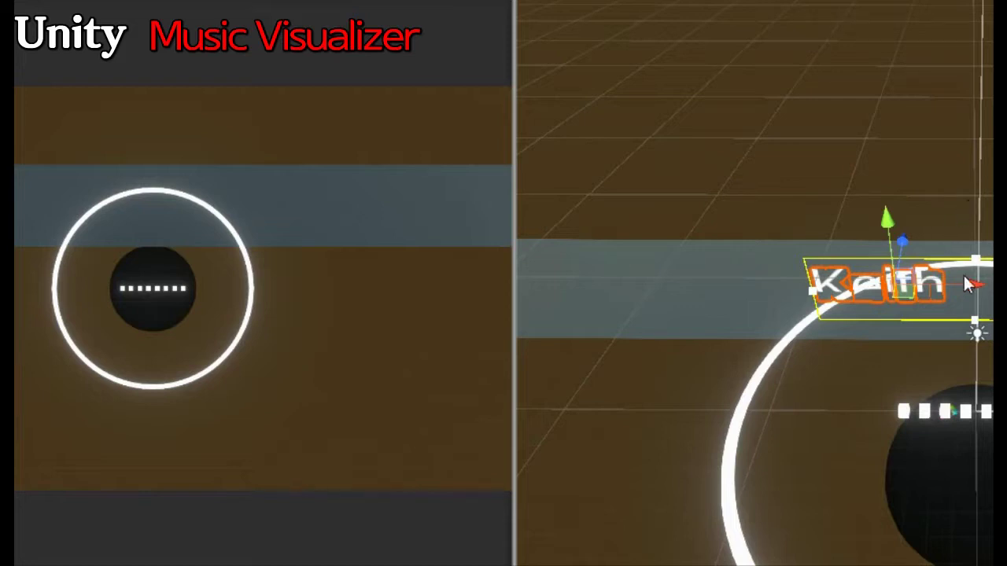
- Shift the Keith text right along the X axis and frame it from above
left_click_drag(974, 284, 1006, 285)
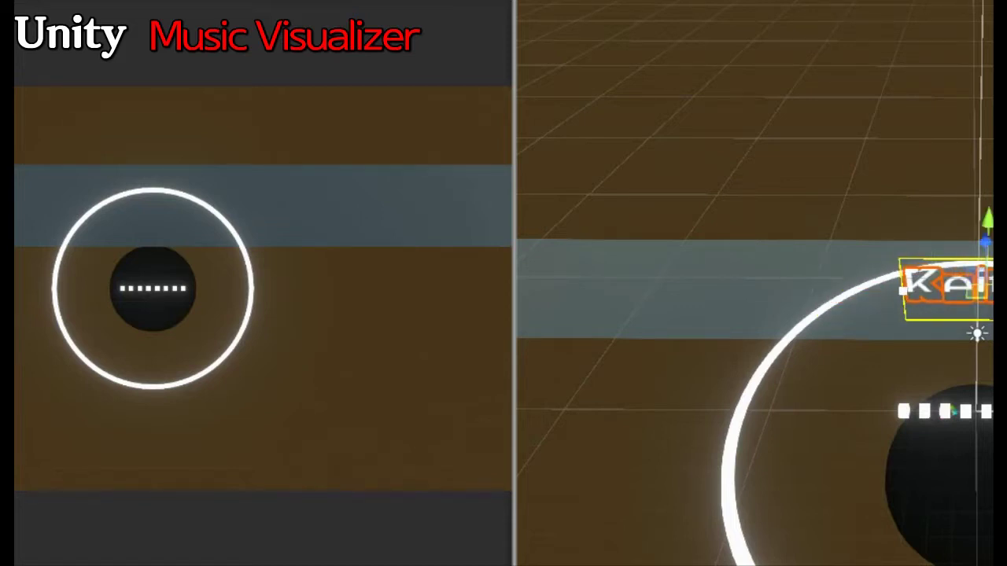
key("e")
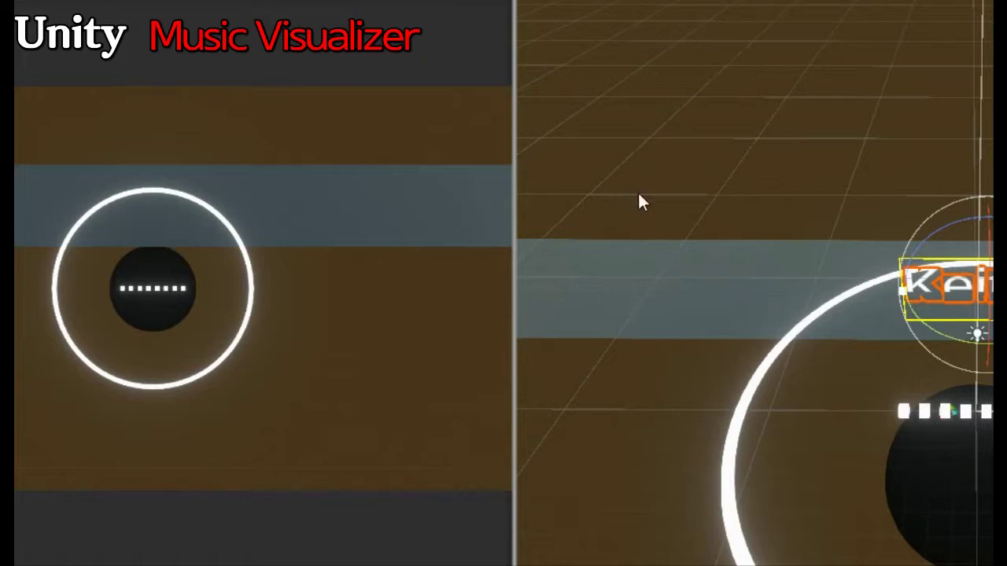
key("f")
left_click_drag(639, 202, 845, 293, "alt")
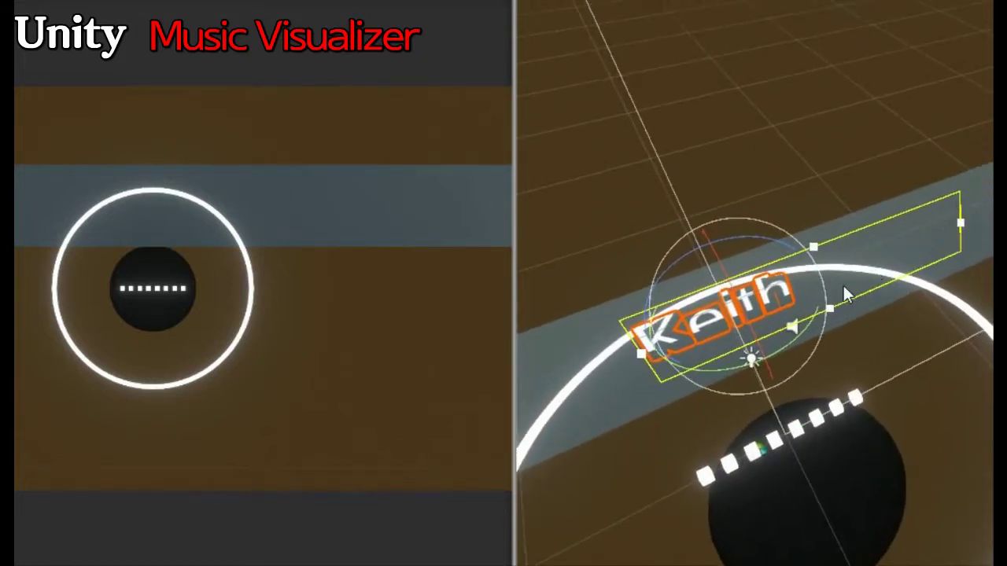
- Tilt Keith upright to face the camera, recentre the ring, and widen the Scene view
mouse_move(717, 261)
left_mouse_down()
mouse_move(744, 270)
mouse_move(675, 127)
left_mouse_up()
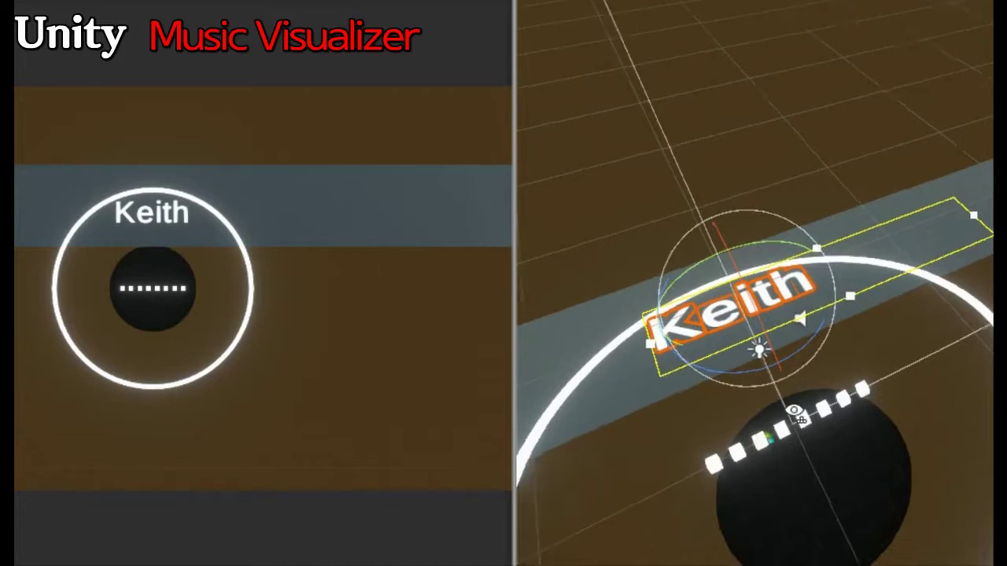
left_click_drag(857, 399, 764, 415, "alt")
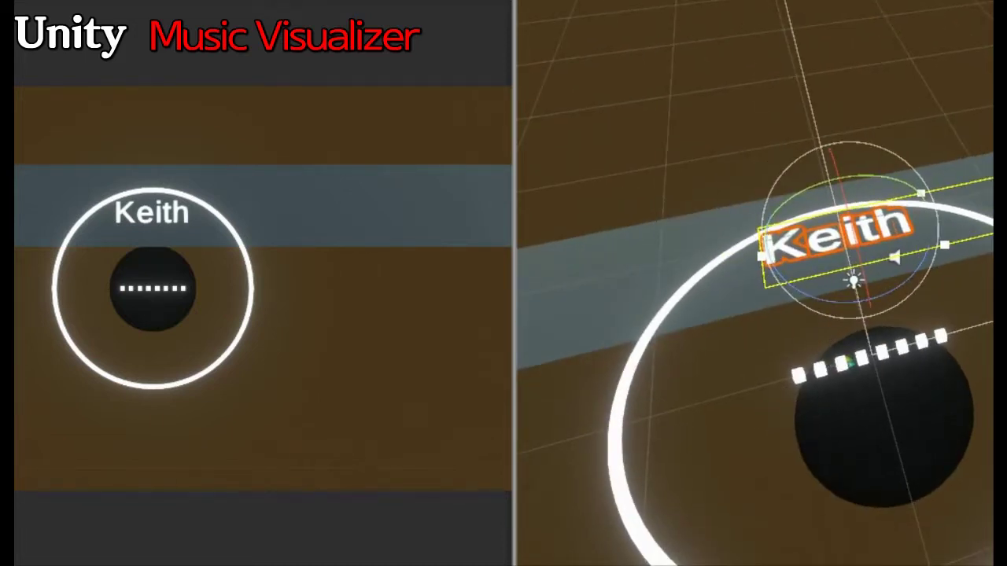
middle_click_drag(928, 176, 782, 207)
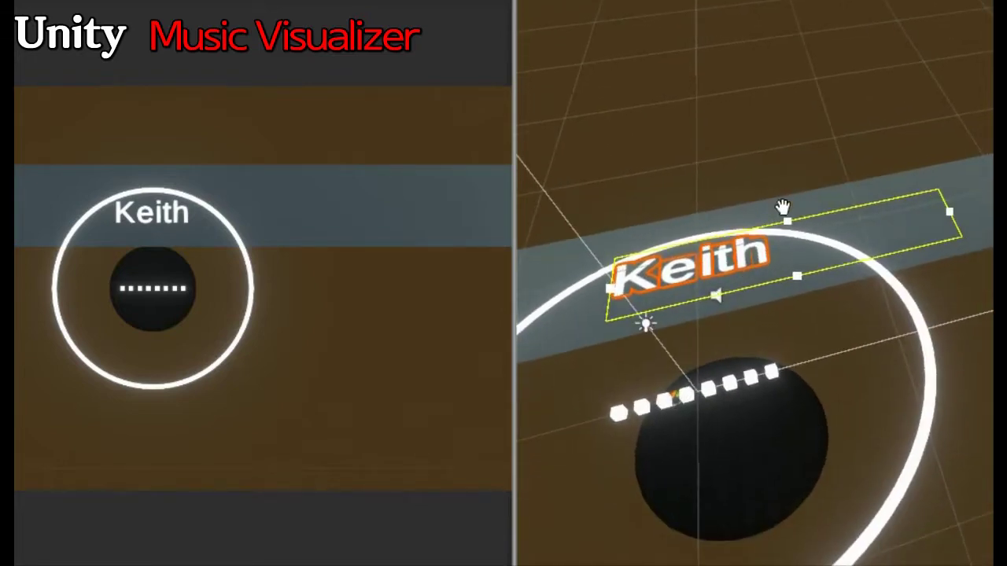
left_click_drag(783, 207, 674, 319, "alt")
middle_click_drag(782, 202, 822, 287)
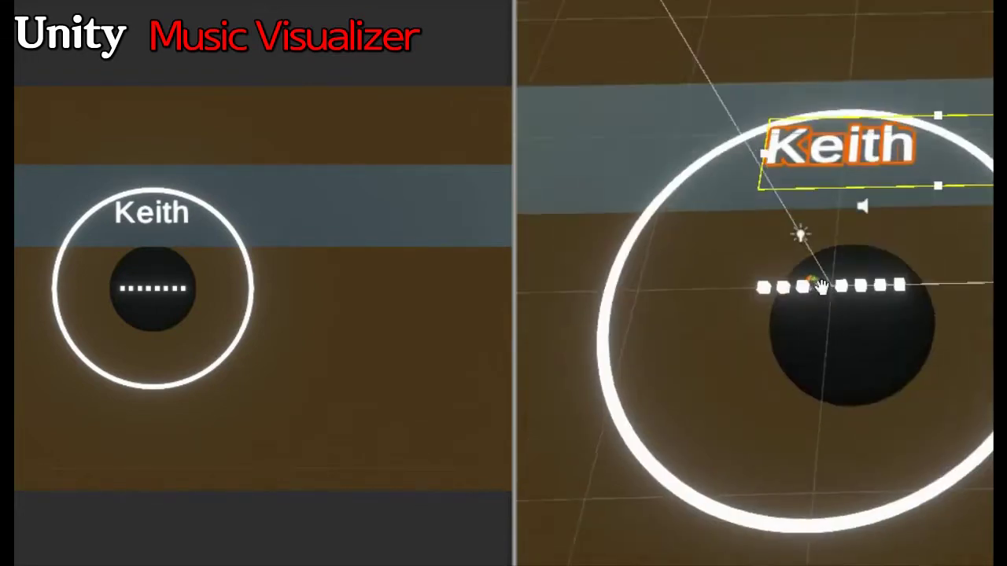
mouse_move(822, 287)
left_mouse_down("alt")
mouse_move(831, 299)
mouse_move(818, 291)
left_mouse_up("alt")
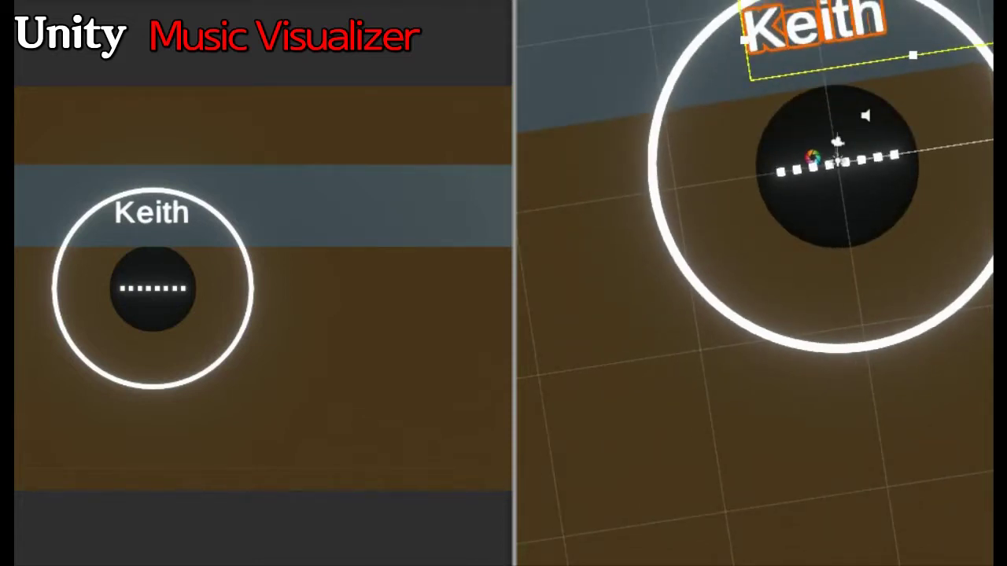
left_click_drag(818, 291, 787, 139, "alt")
middle_click_drag(787, 139, 672, 299)
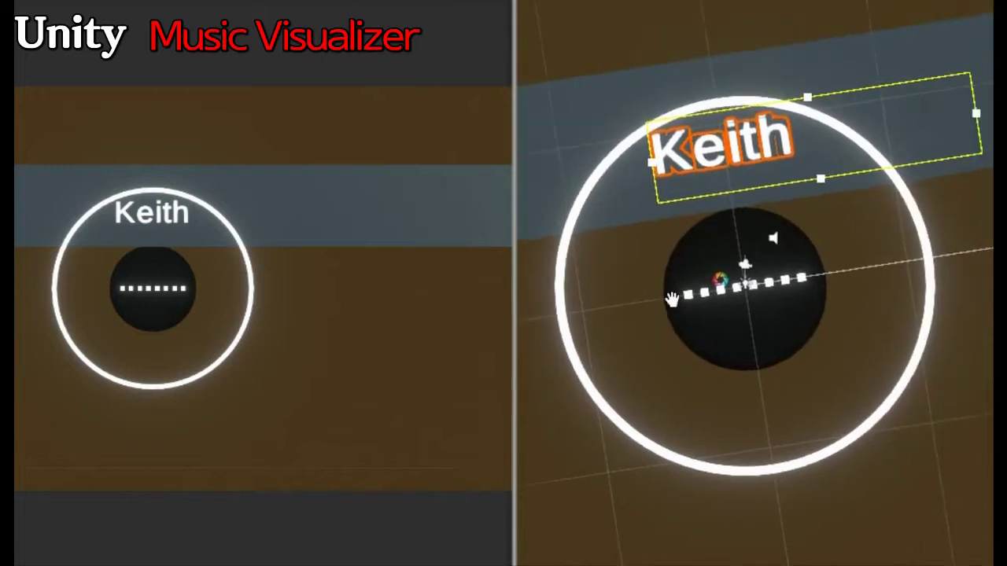
left_click_drag(515, 230, 425, 228)
left_click_drag(894, 309, 847, 350, "alt")
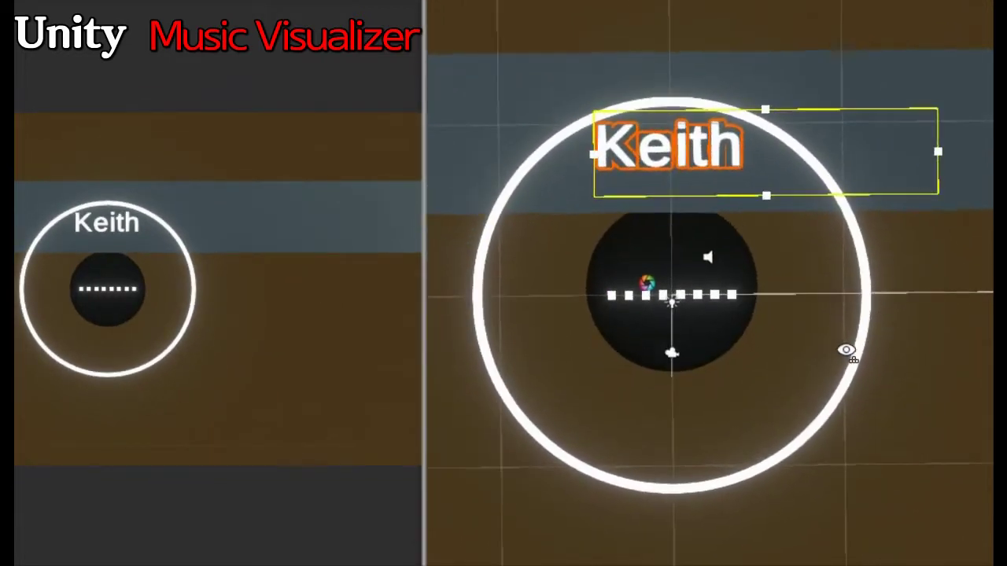
- Set the Keith font size to 100 and widen its text box to fit one line
scroll(771, 303, "up", 2)
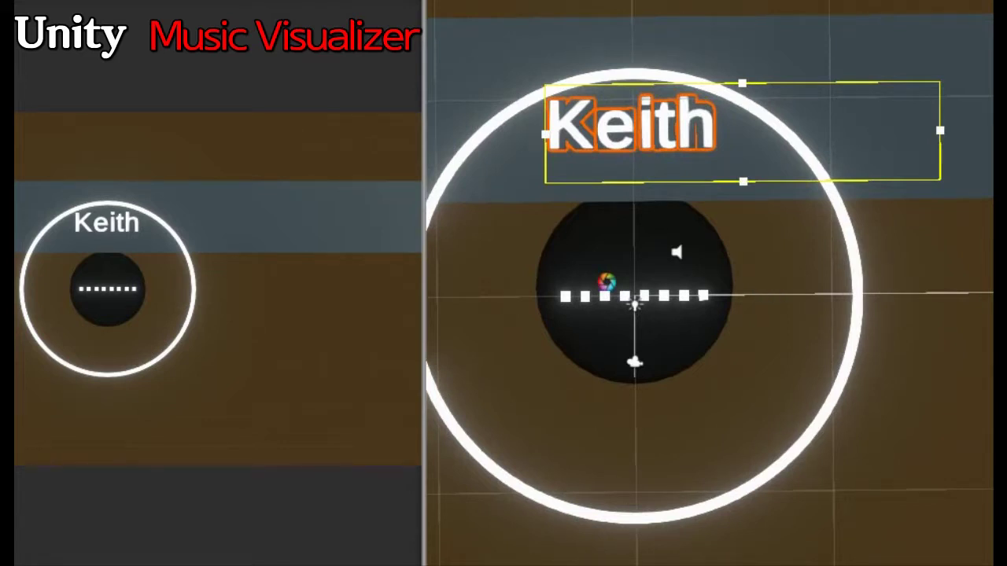
type("50")
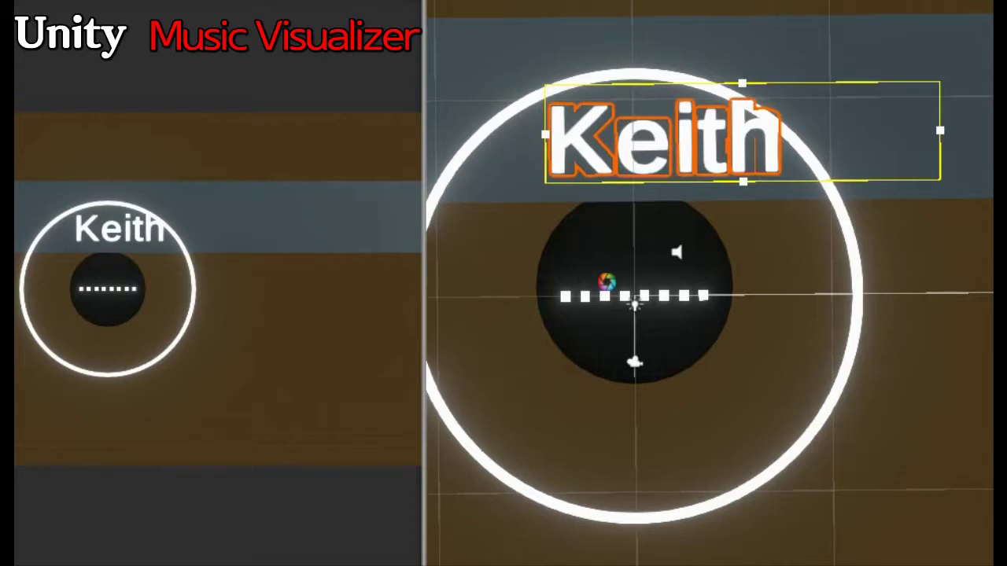
type("1")
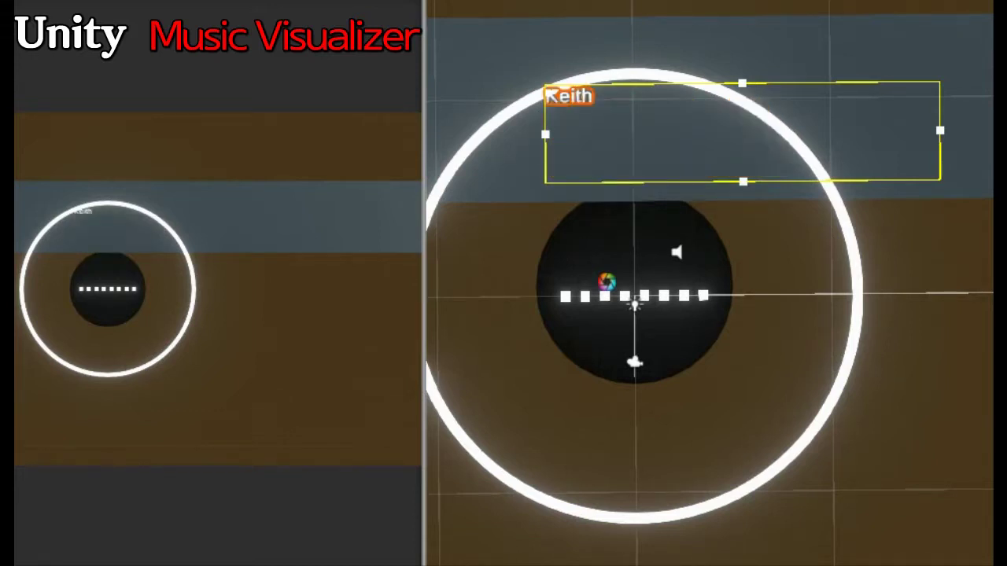
type("00")
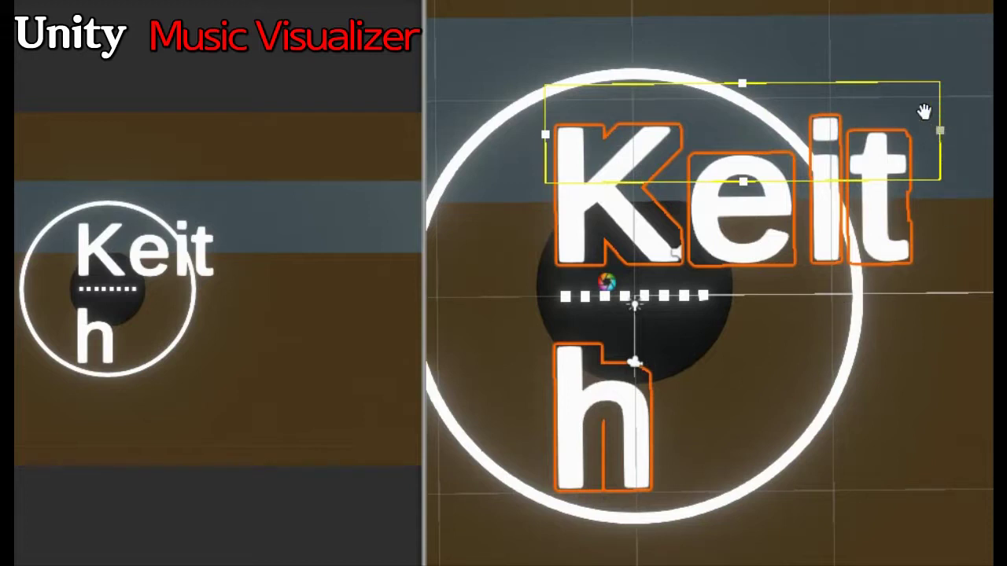
left_click_drag(940, 130, 1006, 132)
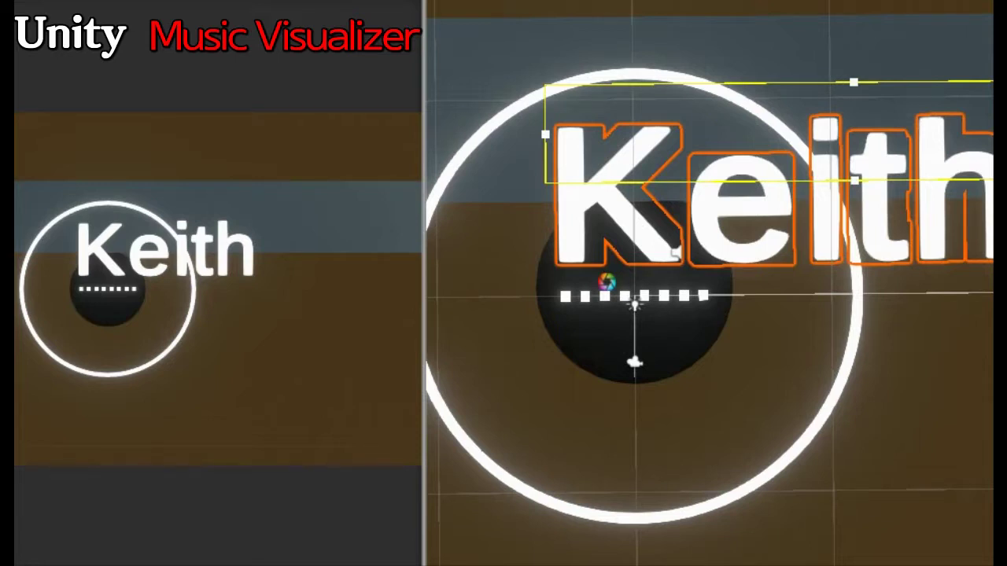
- Move the Keith text up and to the left of the ring
mouse_move(766, 88)
middle_mouse_down()
mouse_move(724, 73)
mouse_move(786, 120)
middle_mouse_up()
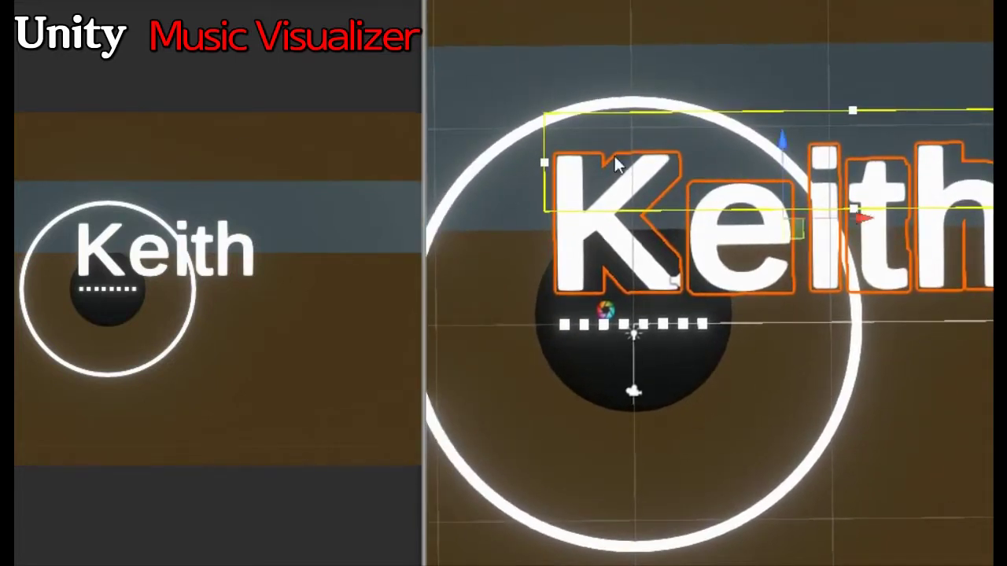
mouse_move(781, 165)
left_mouse_down()
mouse_move(773, 77)
mouse_move(697, 84)
left_mouse_up()
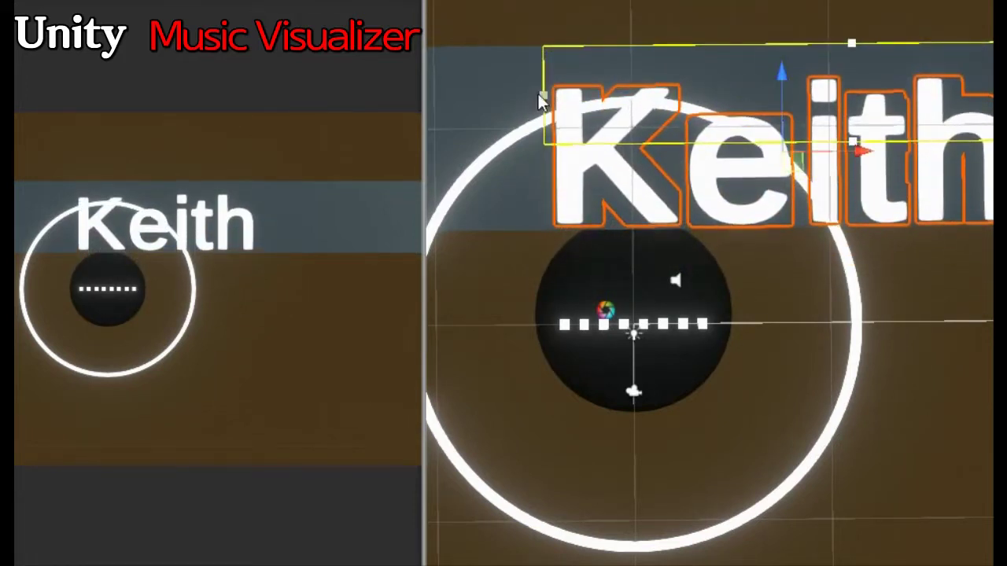
left_click_drag(851, 157, 268, 180)
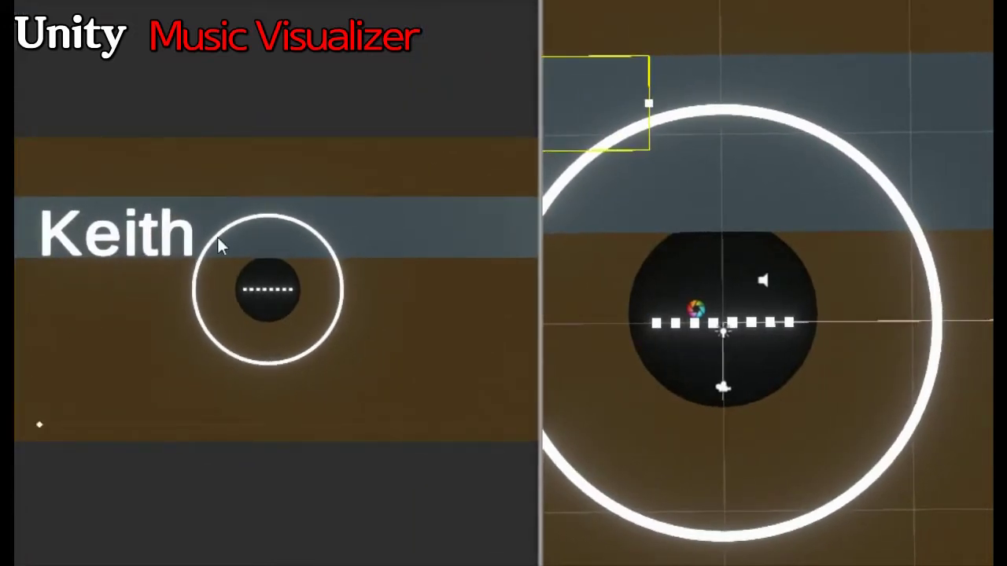
scroll(669, 163, "down", 1)
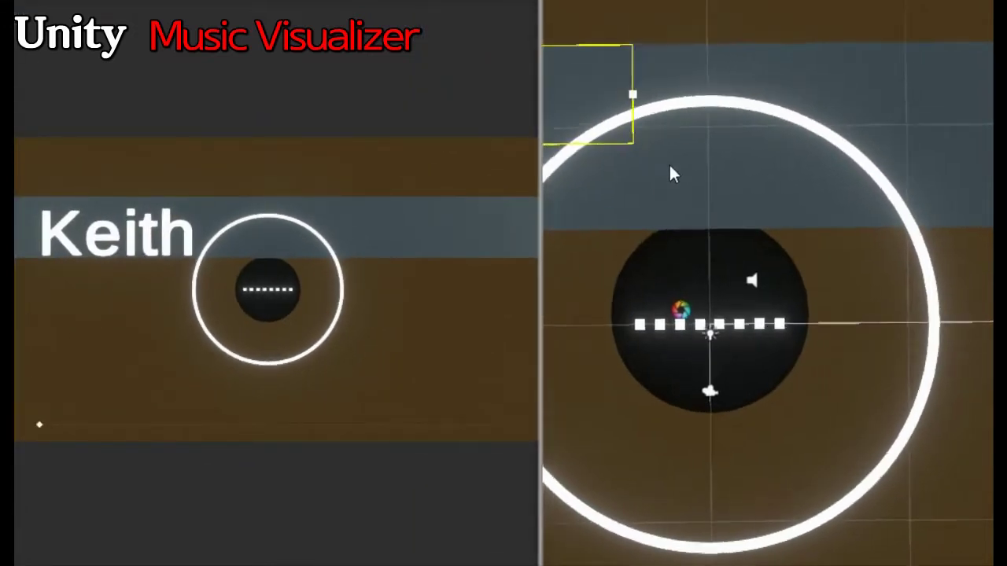
scroll(675, 157, "down", 2)
scroll(674, 151, "down", 2)
scroll(675, 155, "down", 1)
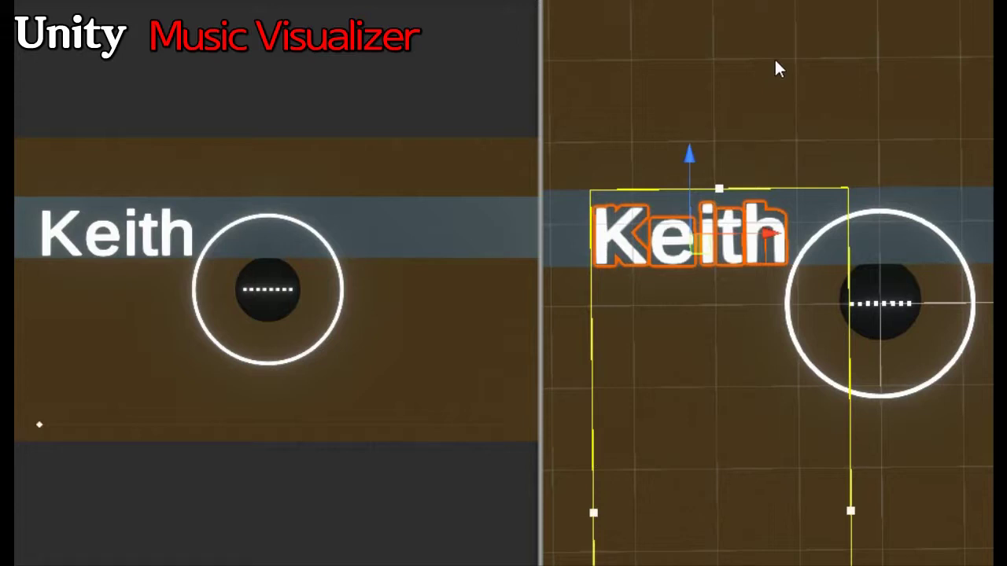
- Reselect the Keith text and drag it right along X to centre it above the ring
scroll(790, 228, "down", 2)
scroll(790, 229, "down", 2)
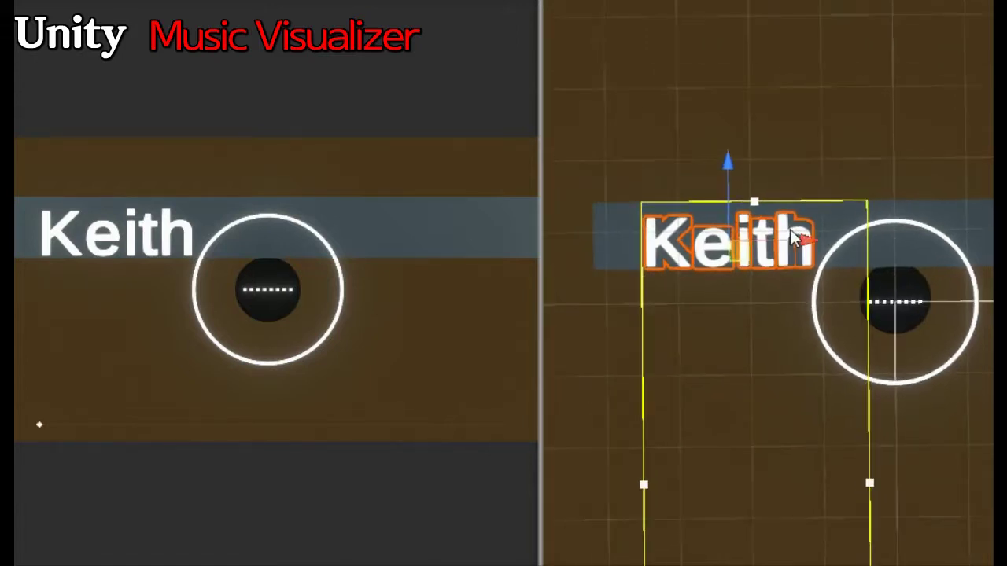
scroll(786, 228, "down", 2)
scroll(786, 228, "down", 2)
scroll(805, 330, "down", 1)
scroll(876, 508, "down", 2)
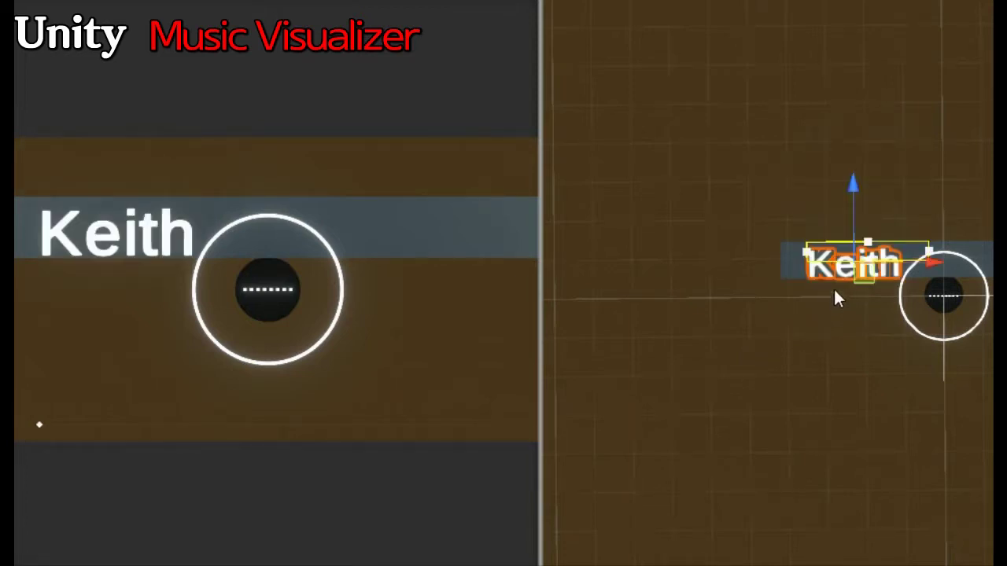
left_click(899, 158)
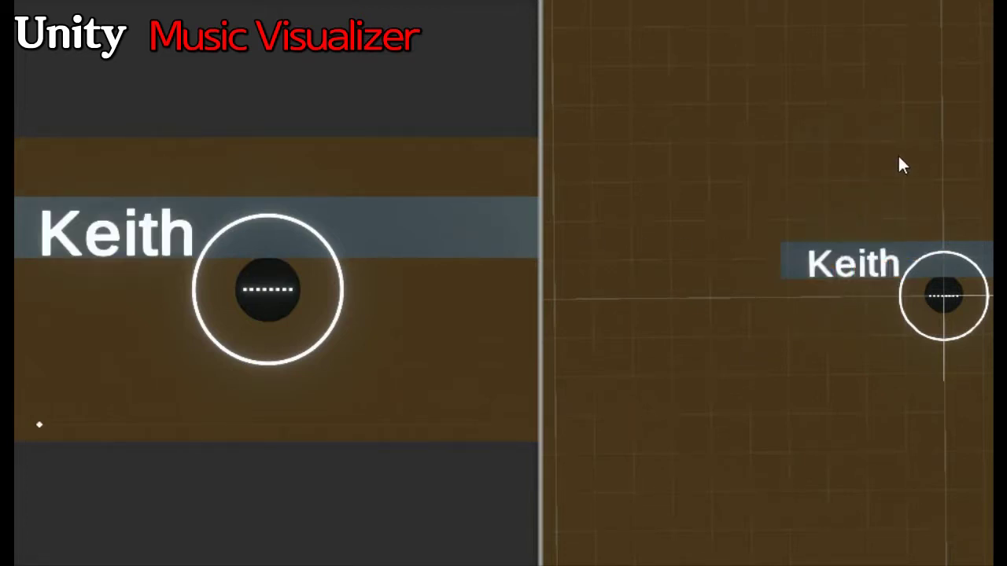
left_click(875, 265)
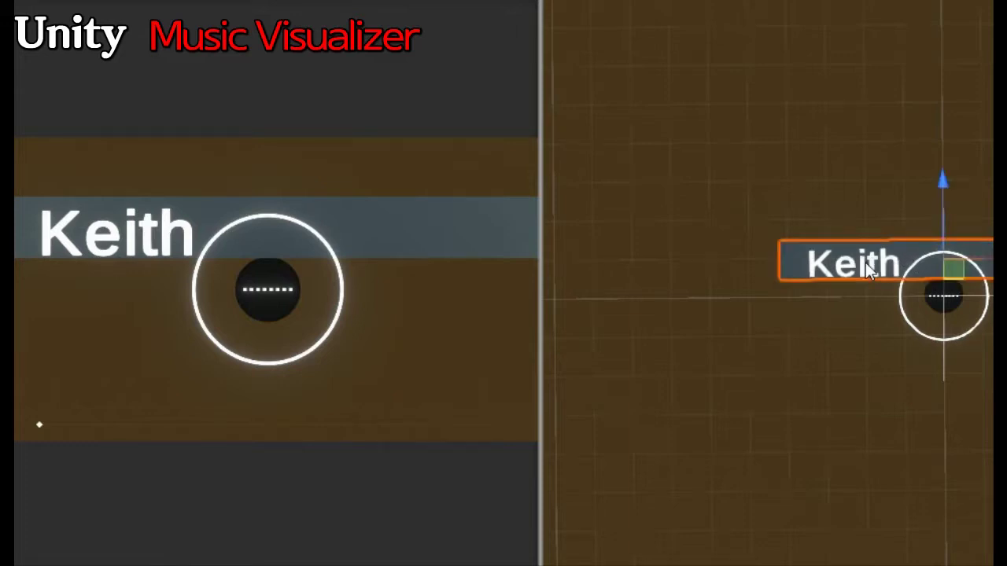
left_click(853, 264)
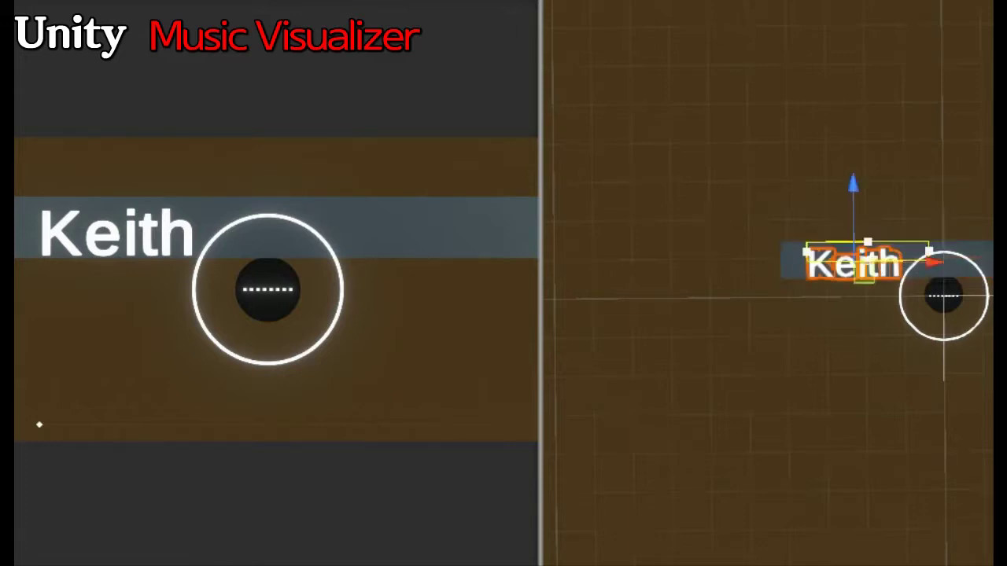
left_click(944, 296)
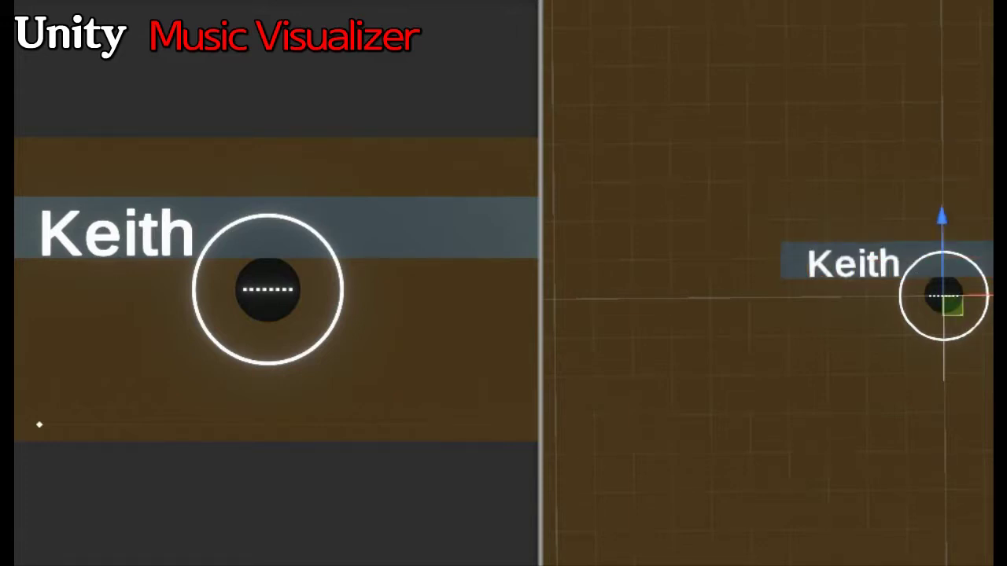
left_click(790, 245)
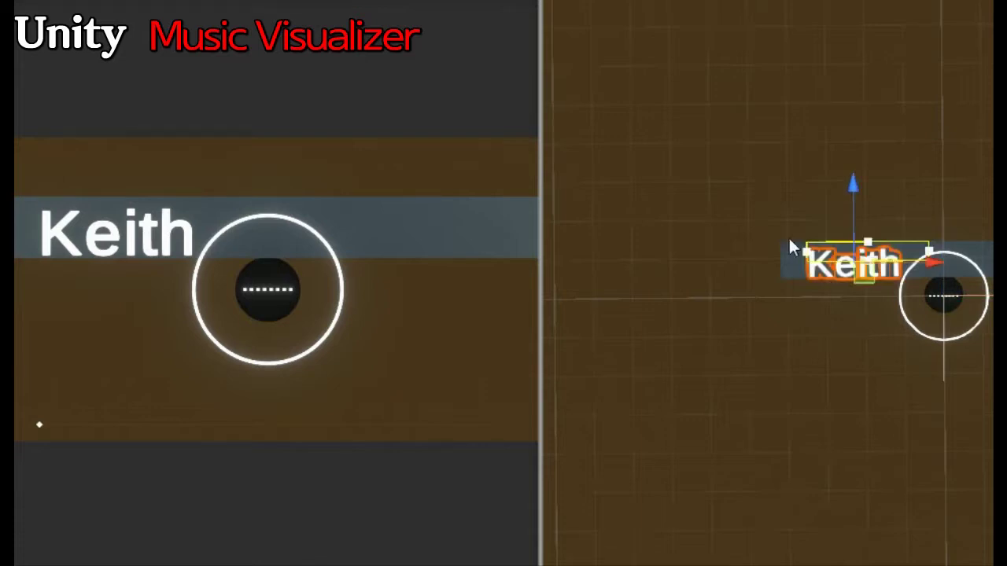
left_click_drag(853, 180, 860, 178)
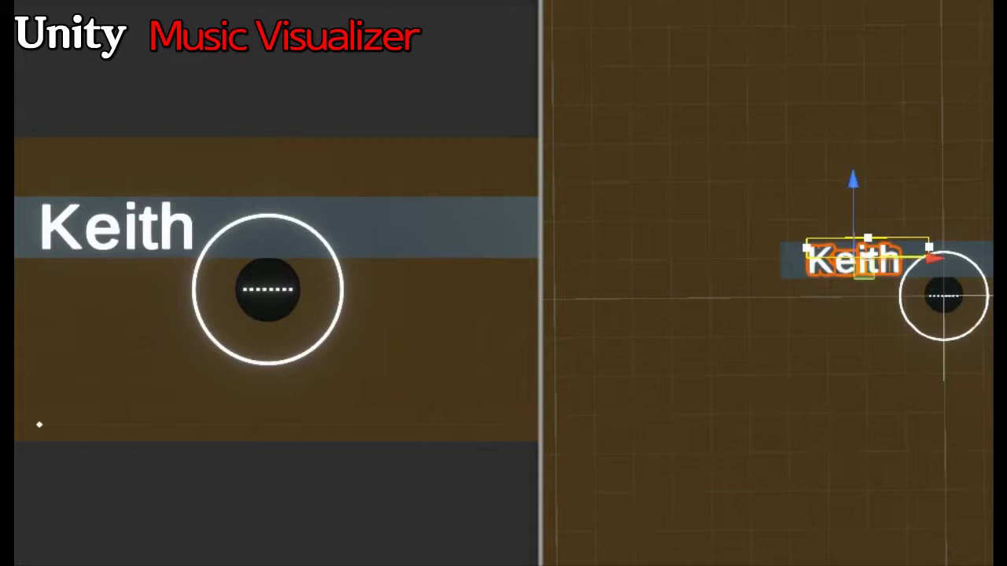
left_click_drag(865, 262, 949, 262)
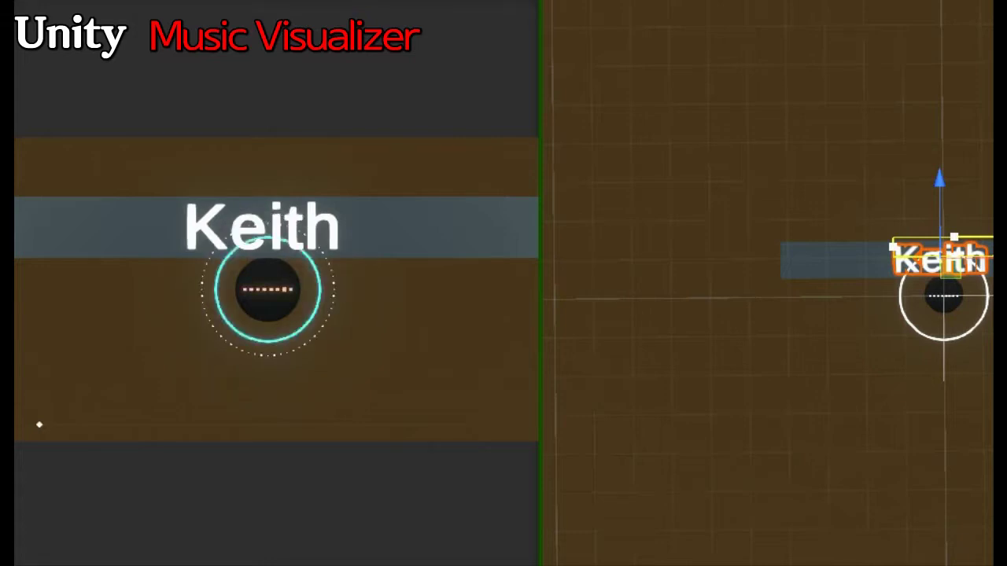
- Frame Keith and the ring, then widen and recentre the Scene view
key("f")
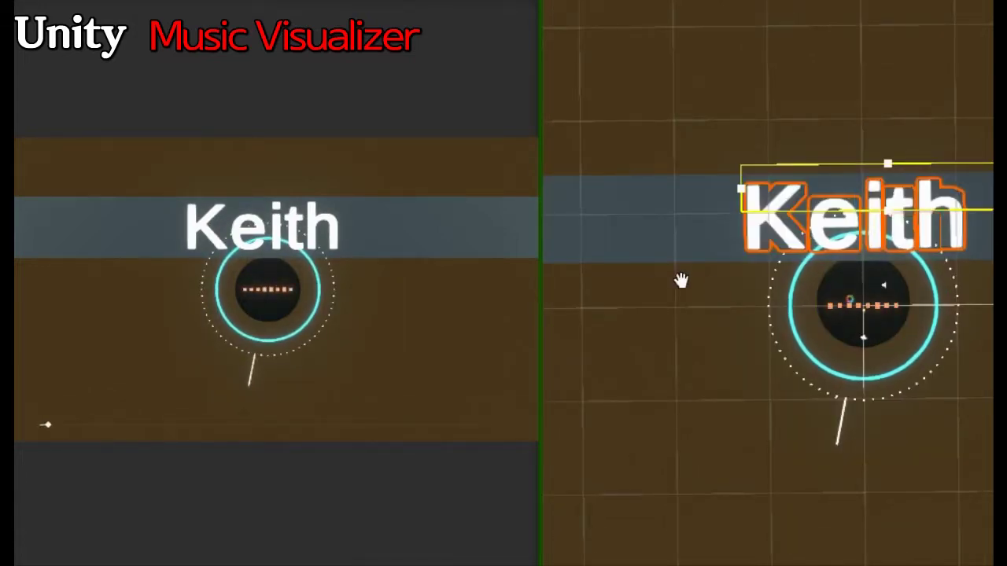
key("q")
scroll(874, 327, "up", 2)
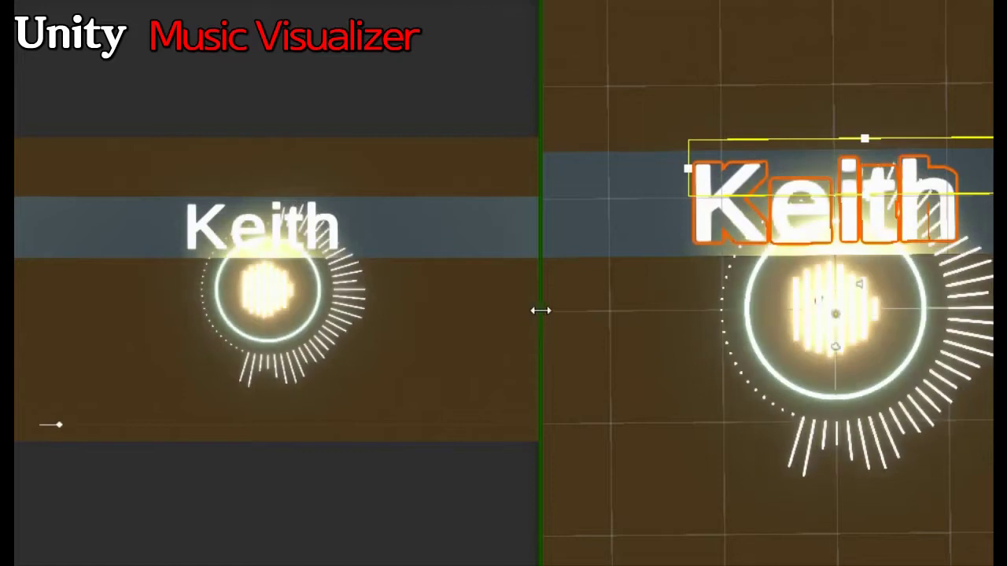
left_click_drag(537, 309, 445, 307)
scroll(700, 293, "up", 2)
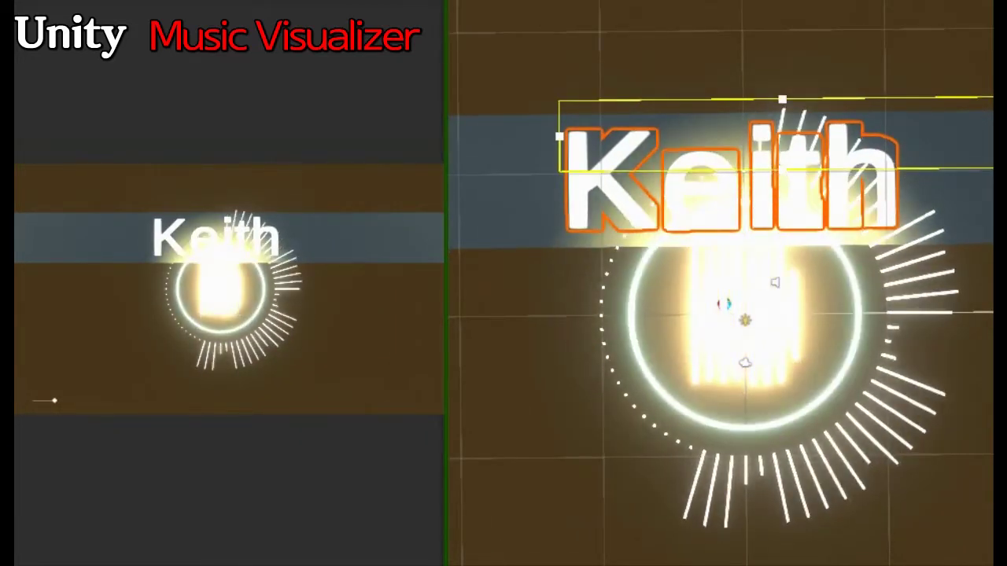
scroll(755, 307, "down", 2)
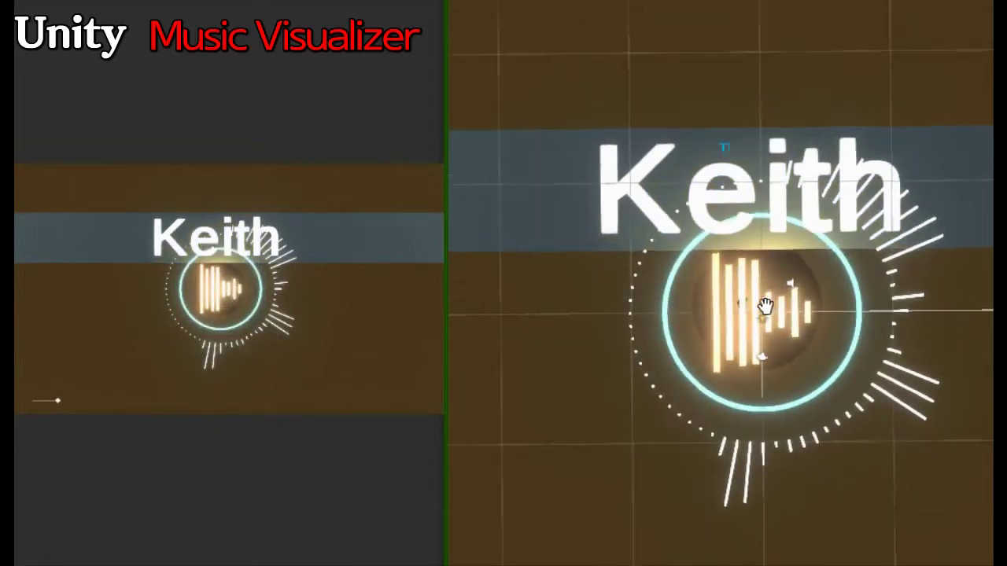
mouse_move(764, 303)
left_mouse_down()
mouse_move(683, 323)
mouse_move(683, 303)
left_mouse_up()
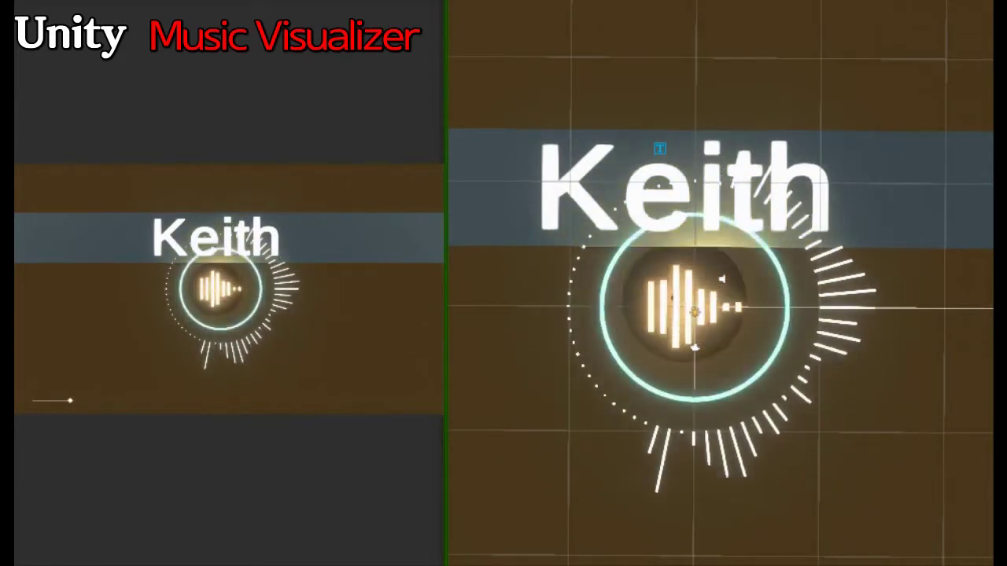
- Move the Keith text with the Move tool to the left end of the banner
left_click(684, 185)
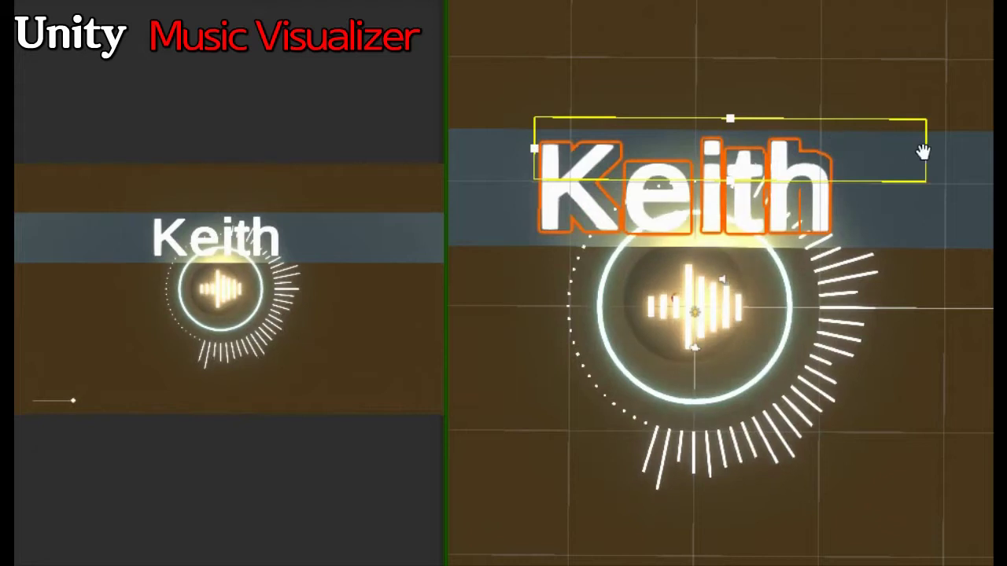
key("w")
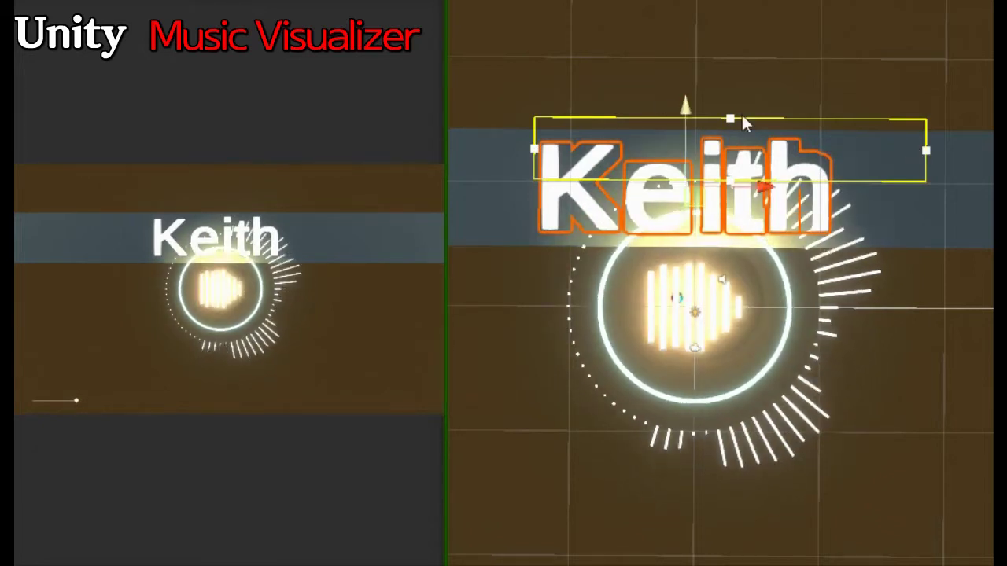
left_click_drag(774, 191, 487, 198)
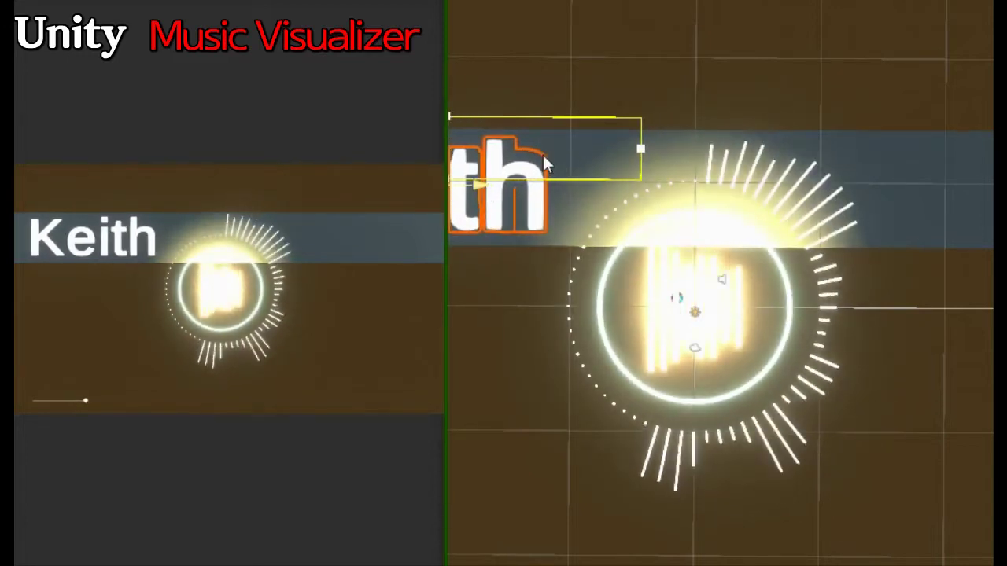
scroll(543, 120, "down", 2)
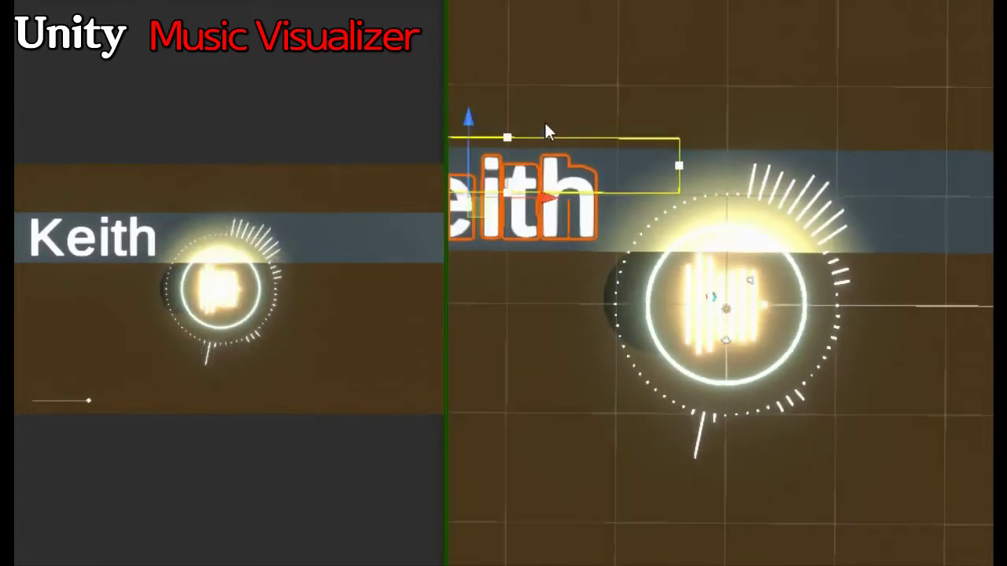
mouse_move(488, 128)
left_mouse_down()
mouse_move(489, 376)
mouse_move(498, 405)
left_mouse_up()
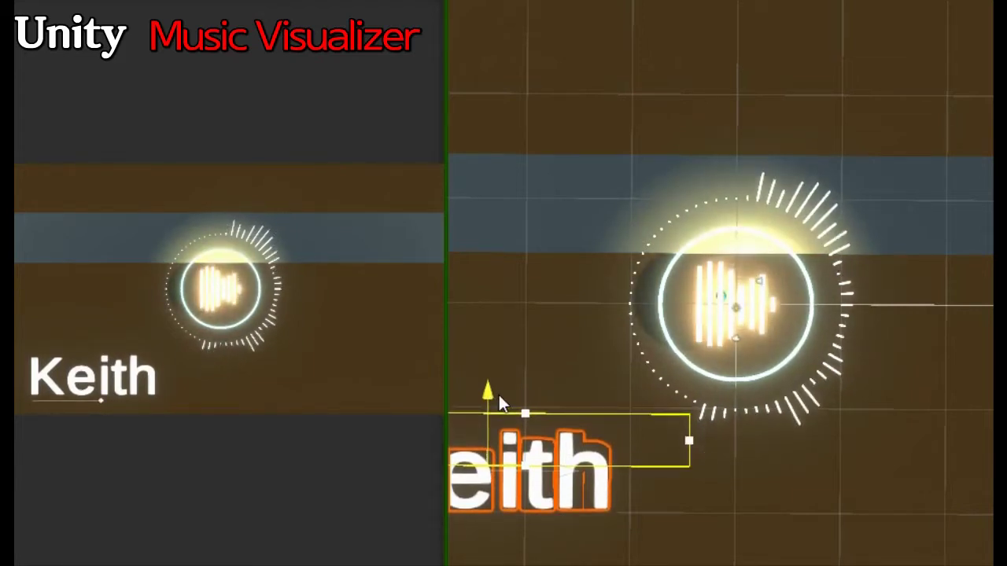
left_click_drag(578, 470, 1006, 464)
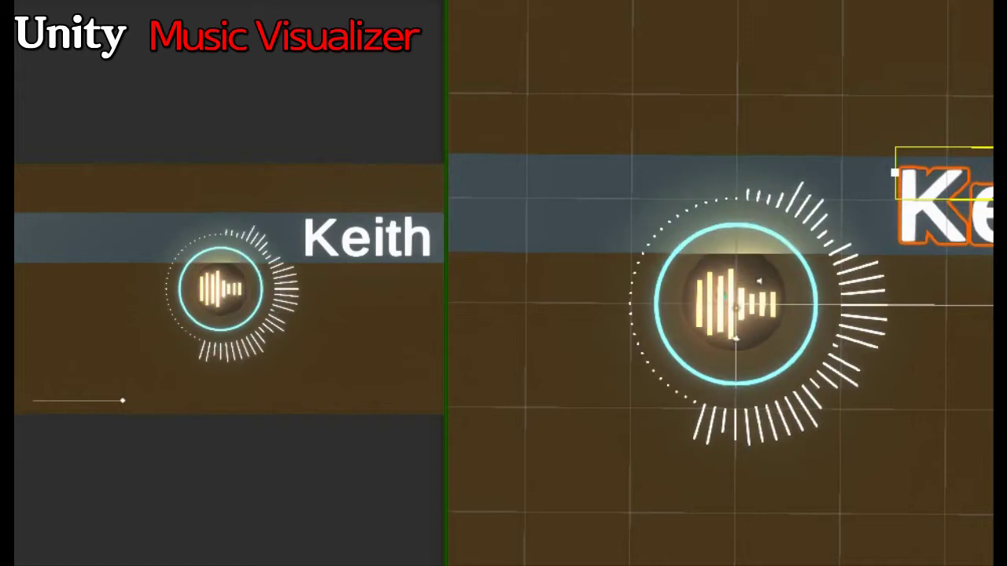
mouse_move(993, 206)
left_mouse_down()
mouse_move(928, 219)
mouse_move(573, 226)
left_mouse_up()
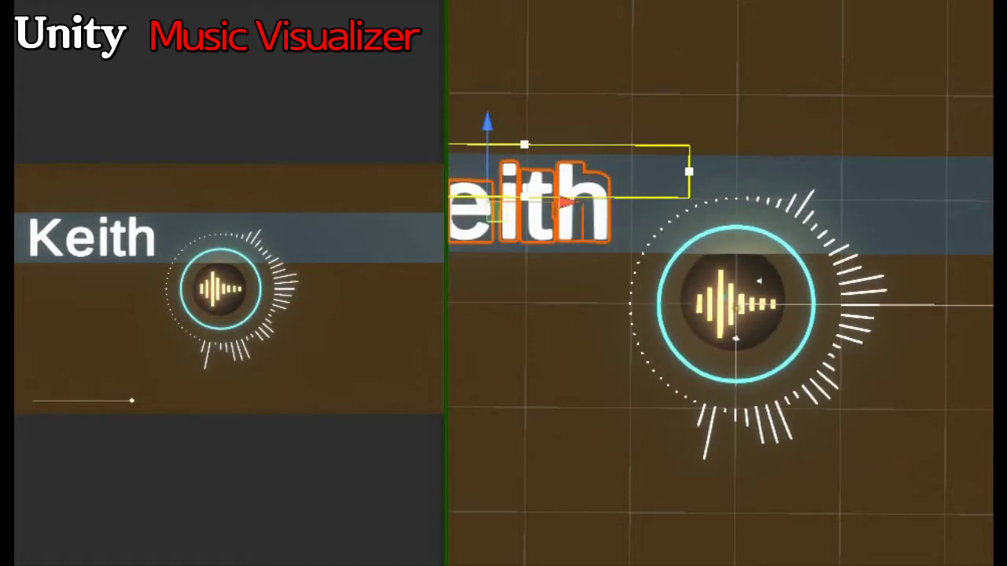
- Move the banner strip down below the visualizer and raise Keith slightly
left_click(703, 253)
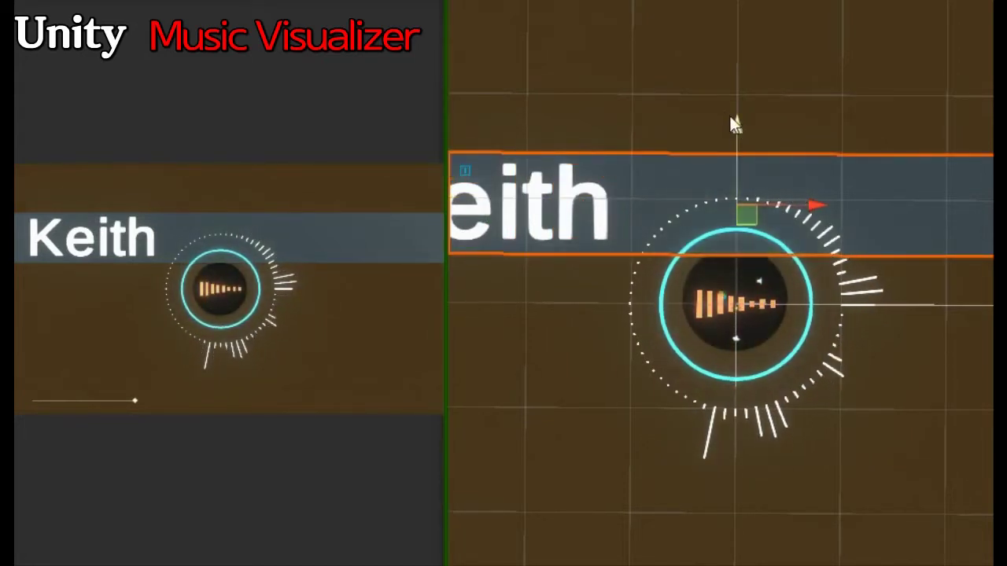
left_click_drag(734, 126, 763, 34)
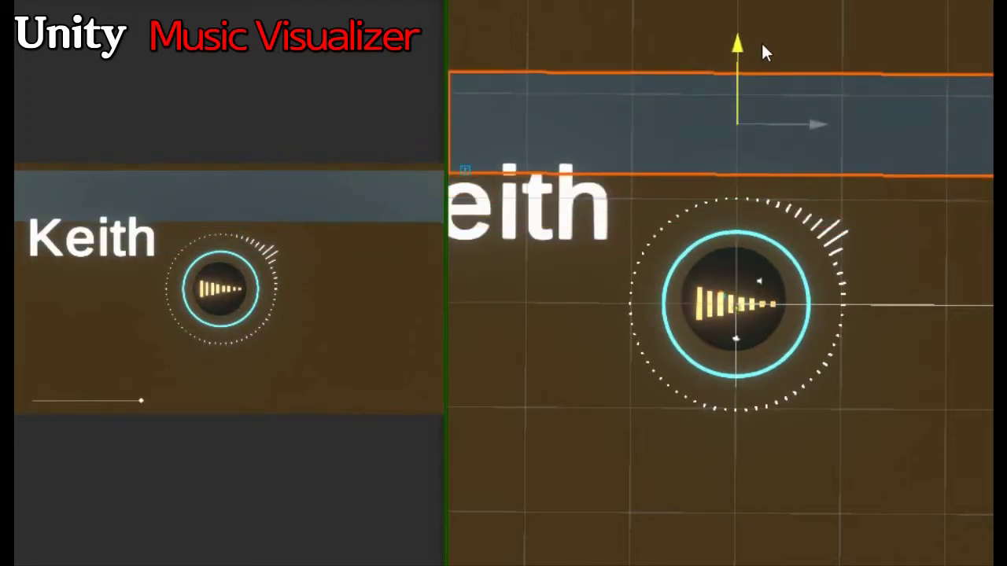
left_click_drag(762, 28, 731, 418)
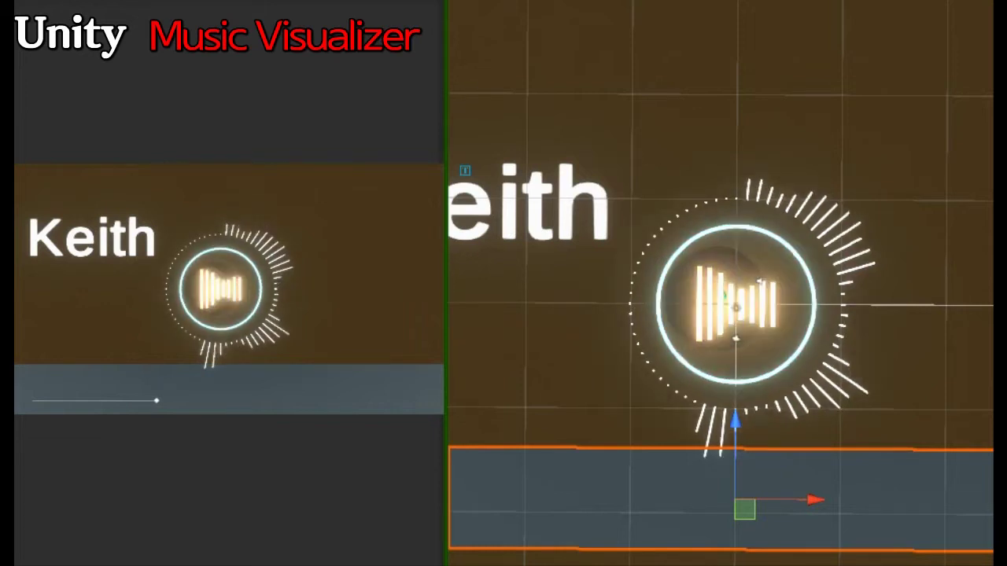
left_click(535, 206)
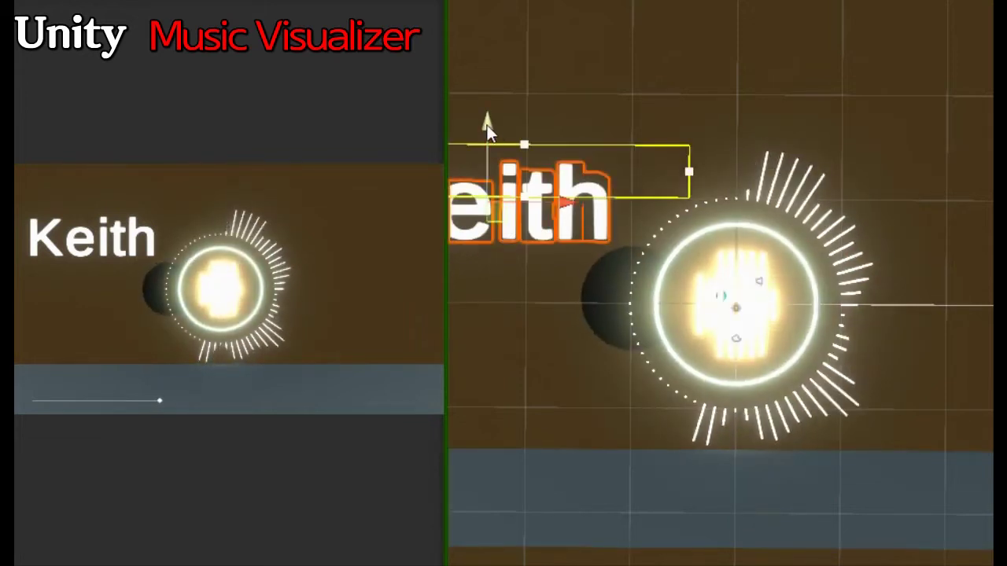
mouse_move(494, 123)
left_mouse_down()
mouse_move(497, 67)
mouse_move(508, 59)
left_mouse_up()
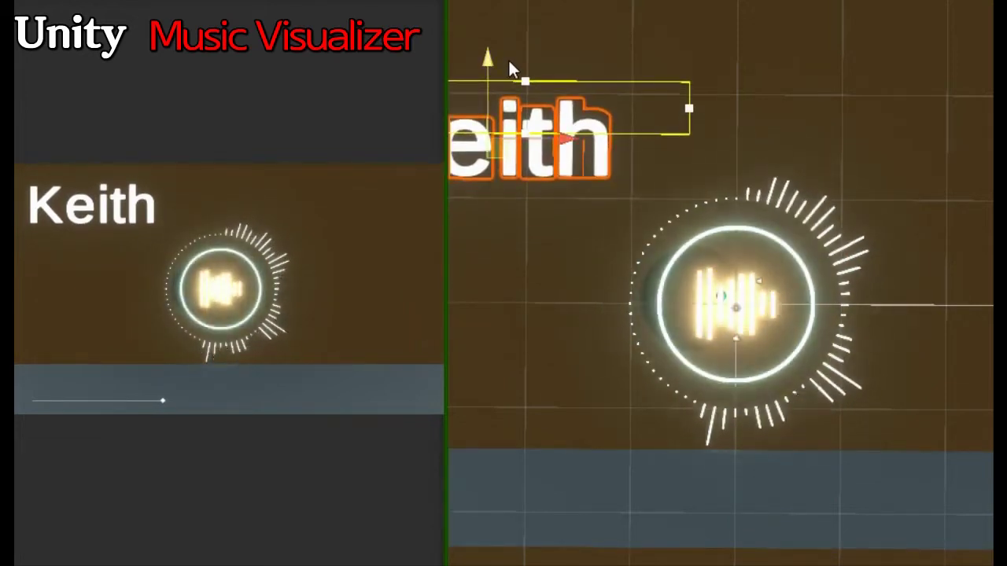
- Thin the banner from its top edge with the Rect Tool and enlarge the Game view
left_click(551, 496)
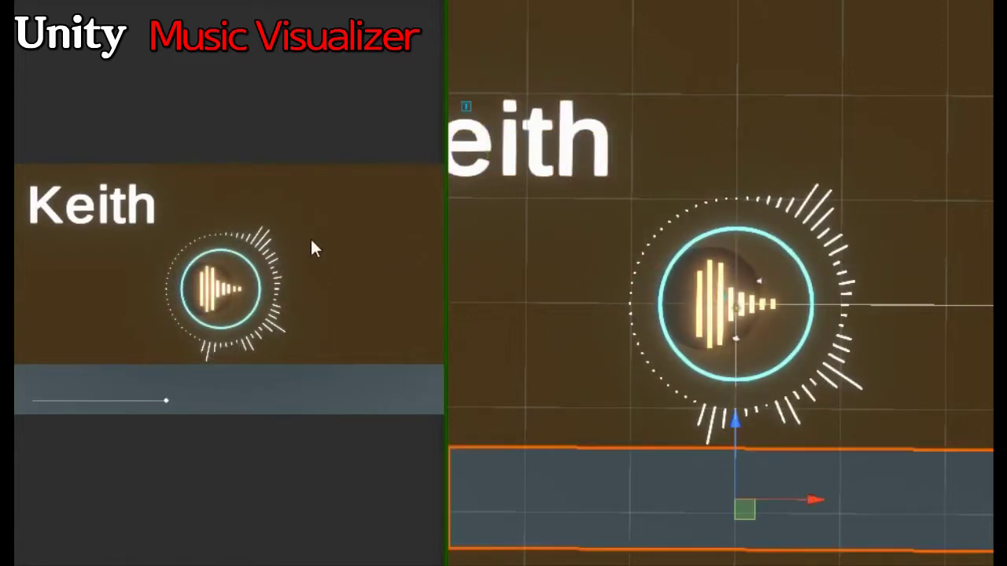
key("t")
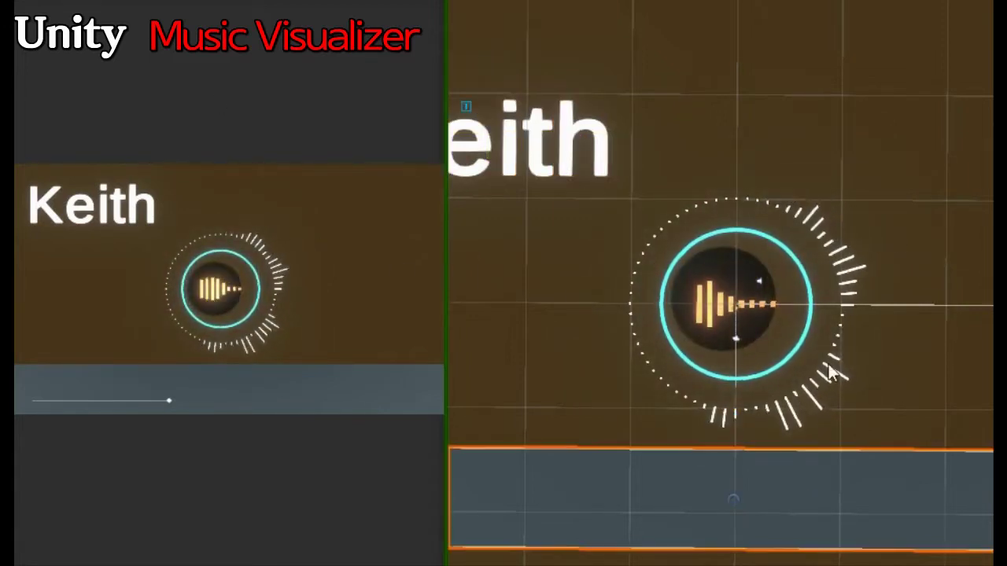
left_click_drag(817, 457, 811, 494)
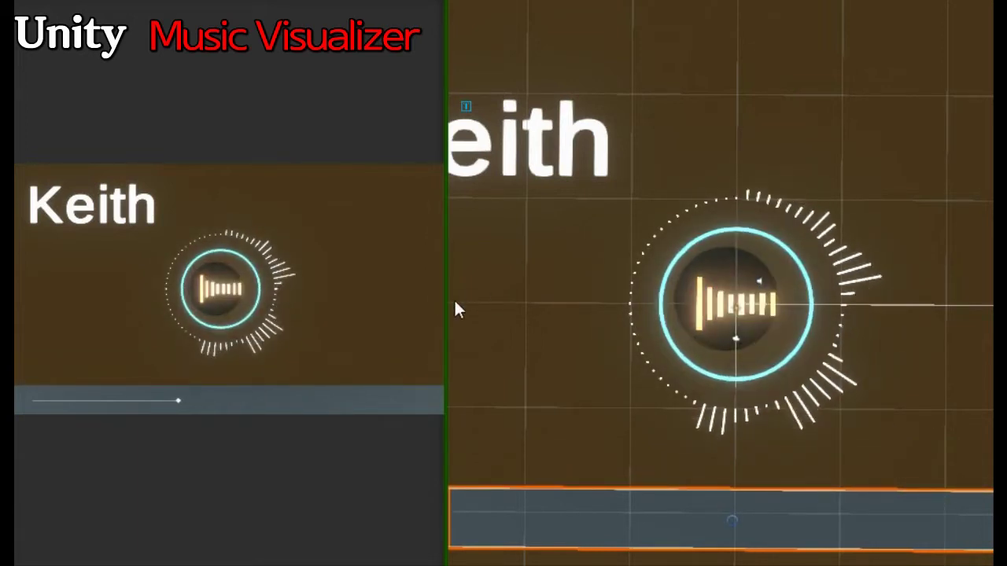
left_click_drag(457, 305, 995, 307)
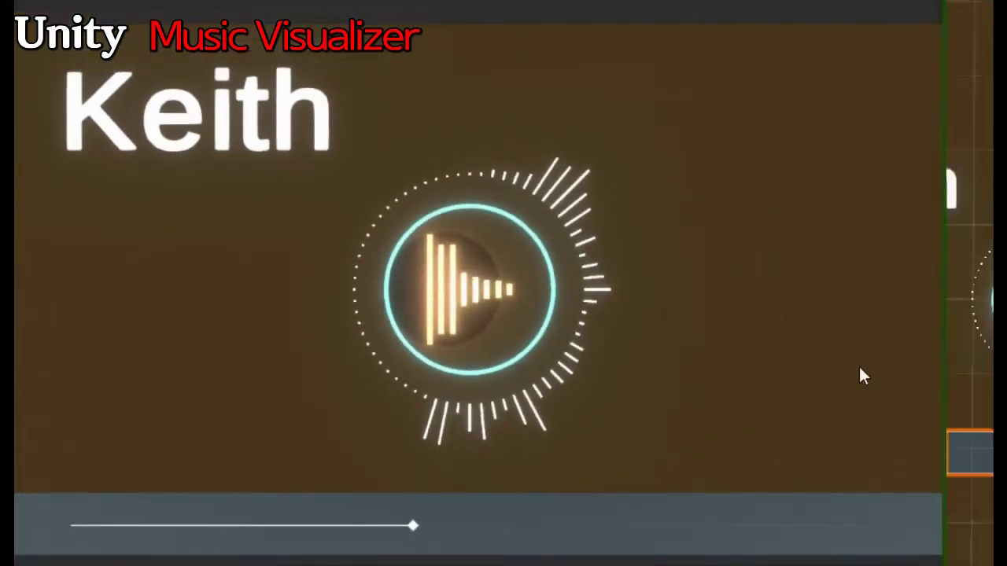
scroll(619, 304, "down", 3)
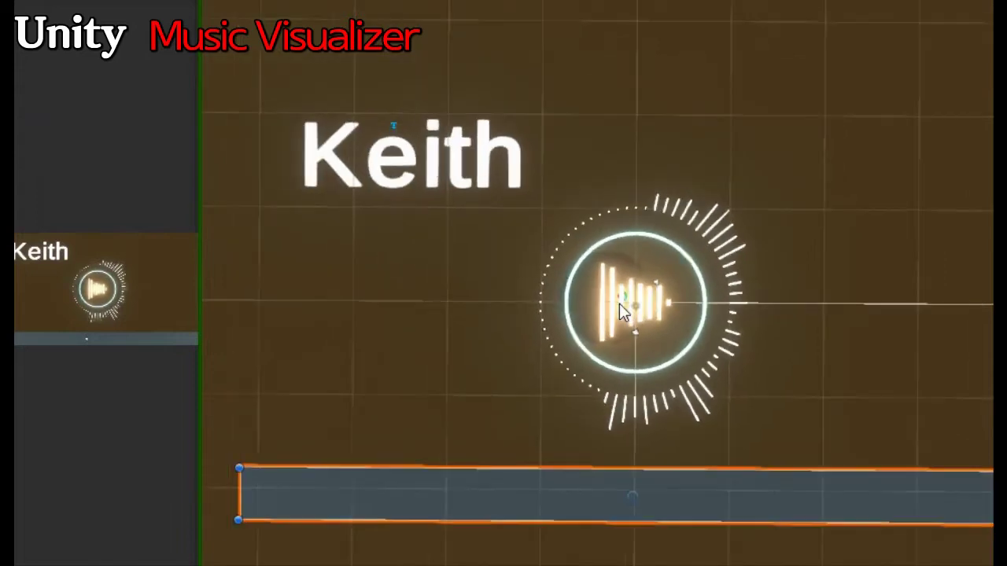
scroll(618, 301, "down", 2)
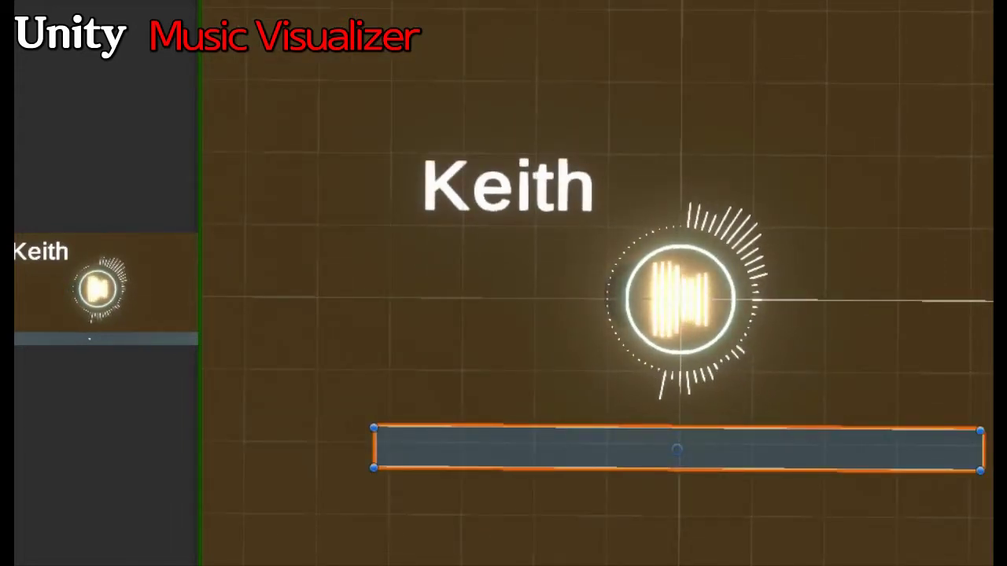
left_click(680, 322)
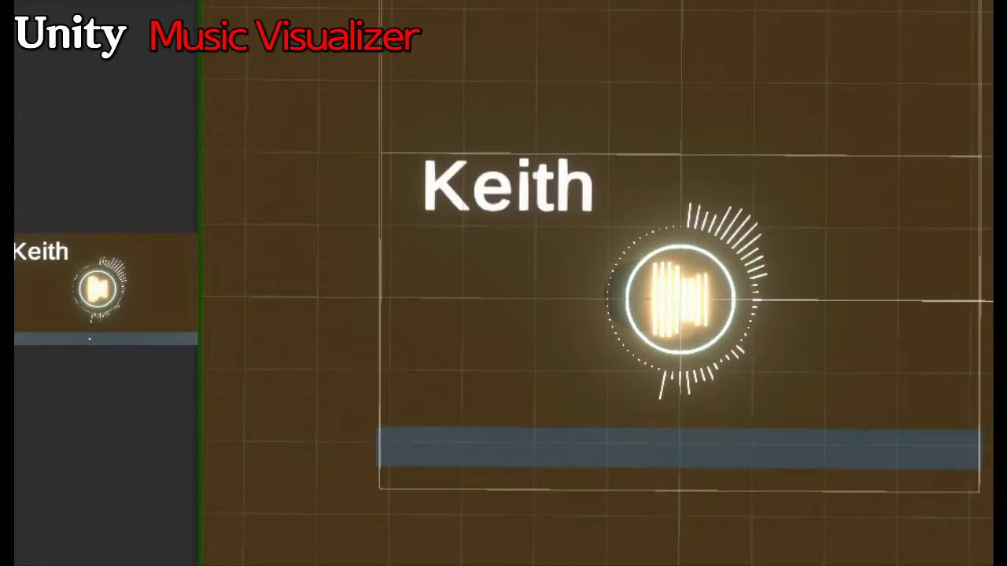
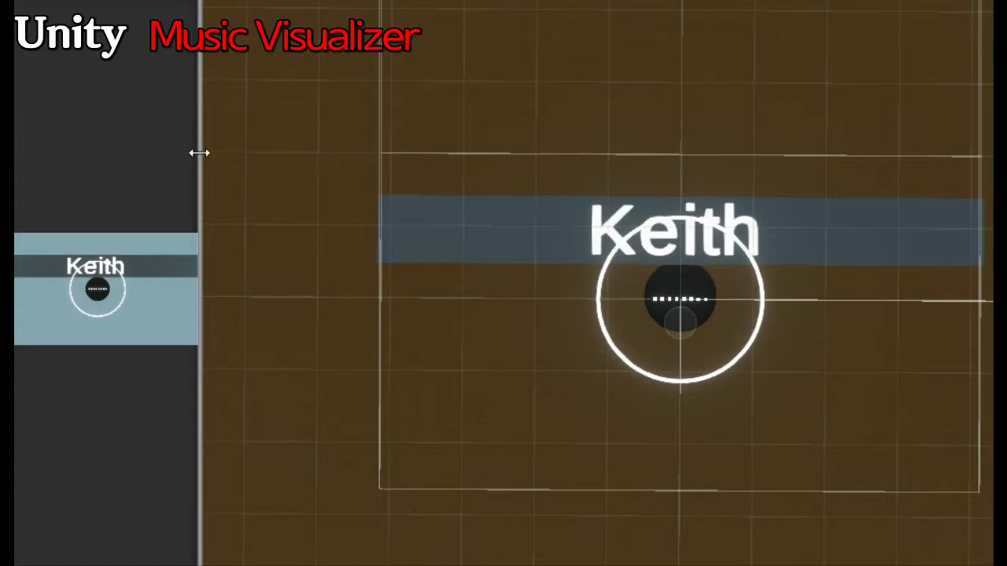
- Drag the Game/Scene splitter so the Game preview sits wider on the left
left_click_drag(199, 152, 849, 181)
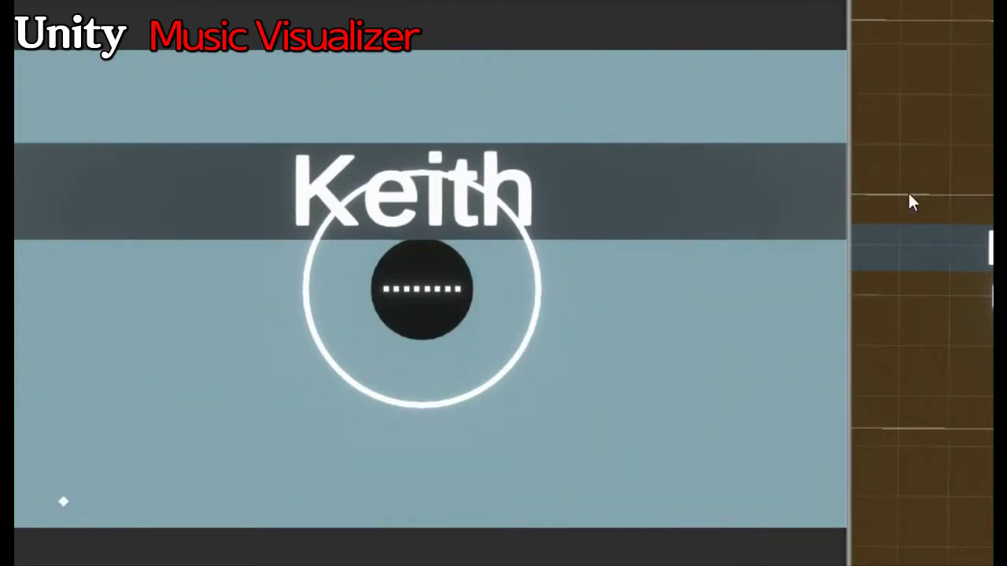
left_click_drag(847, 180, 619, 181)
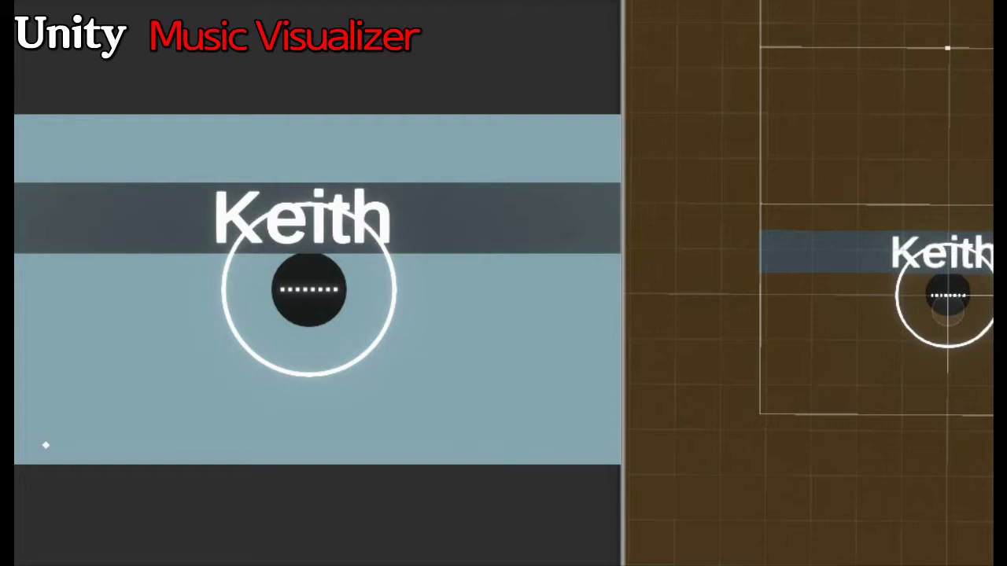
- Select the Keith title text and begin retyping it as 'Morning Mandolin'
left_click(936, 252)
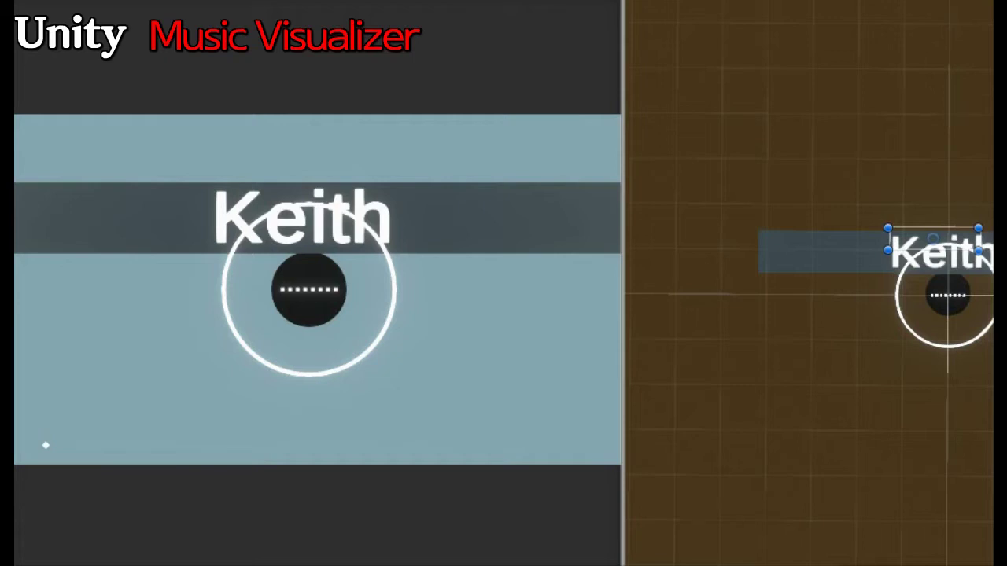
left_click(936, 253)
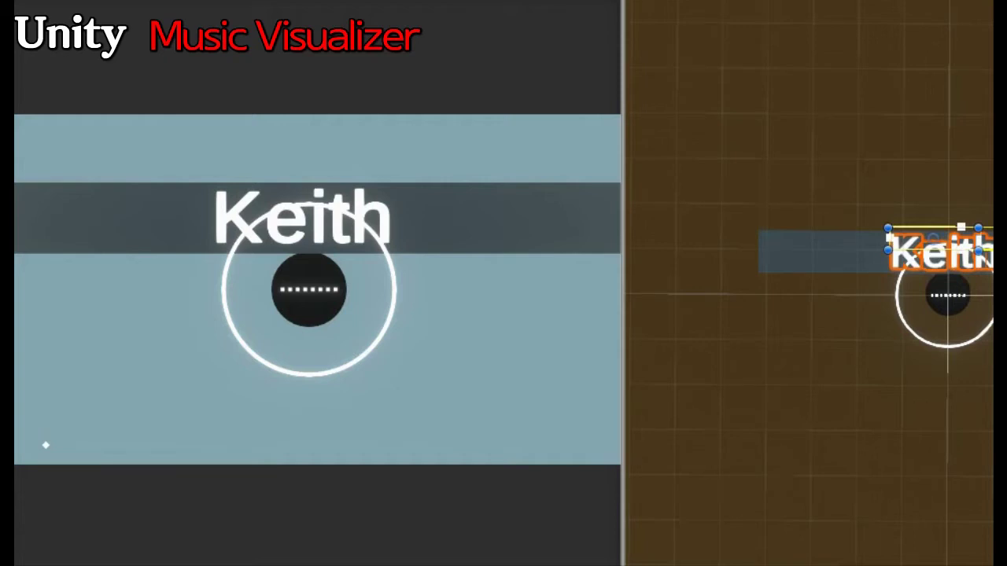
type("Mor")
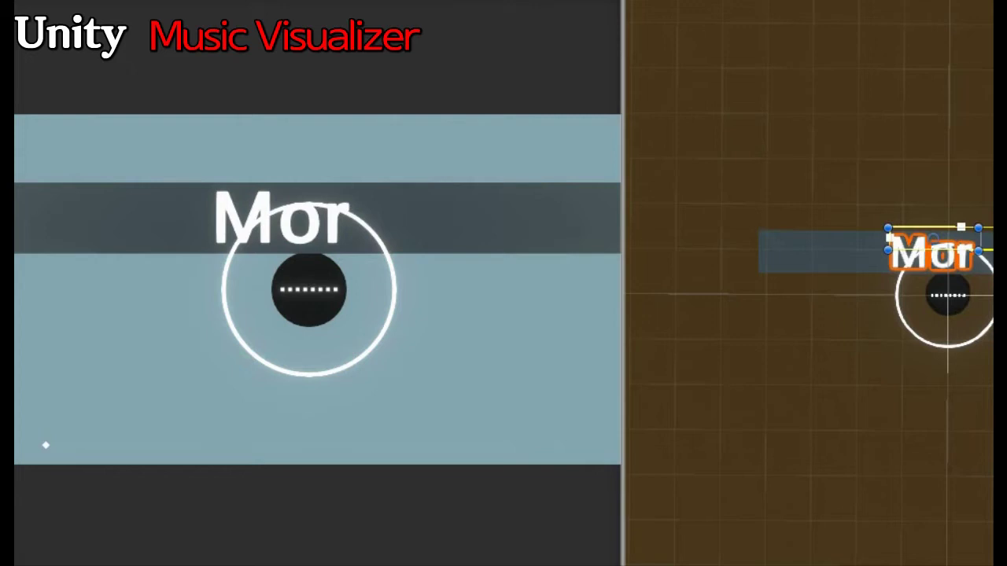
type("ning")
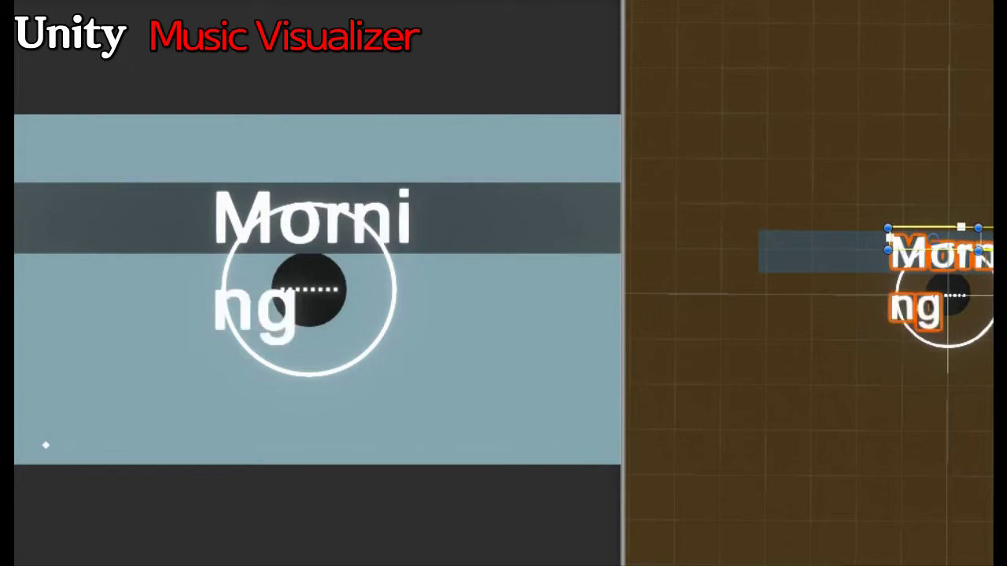
type(" Man")
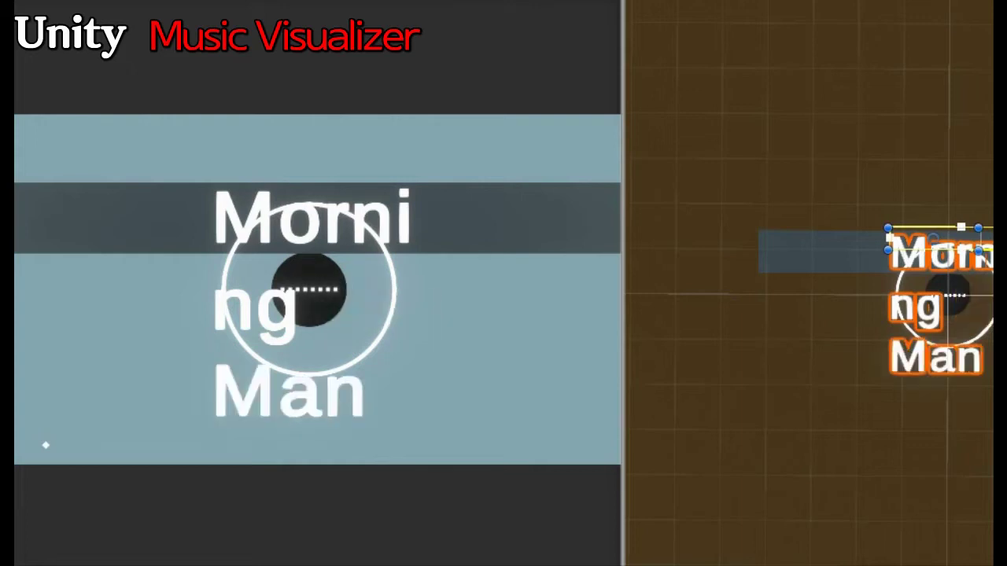
type("dolin")
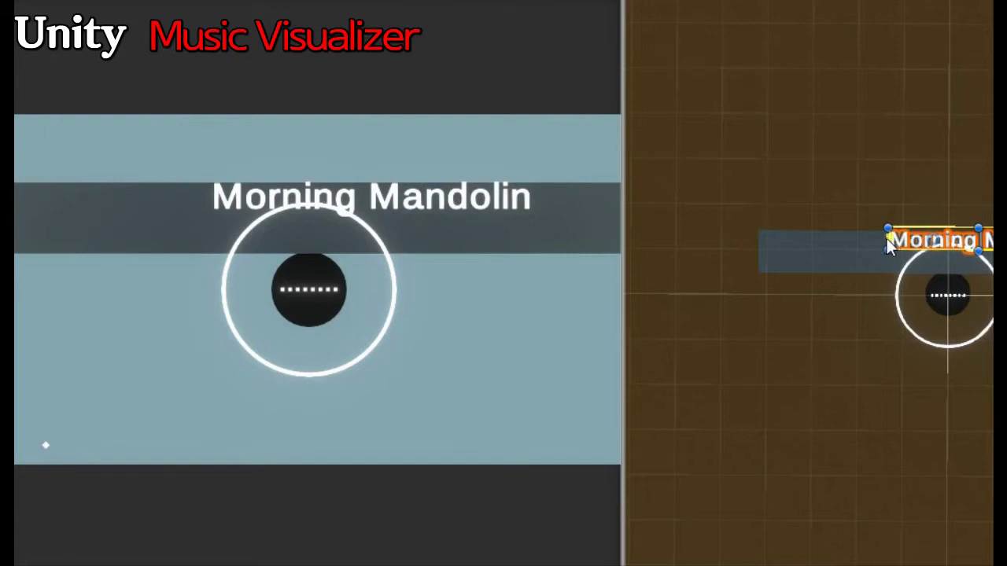
- Stretch the title's text box left and downward so 'Morning Mandolin' fits the banner
left_click_drag(888, 244, 826, 247)
left_click_drag(812, 241, 762, 242)
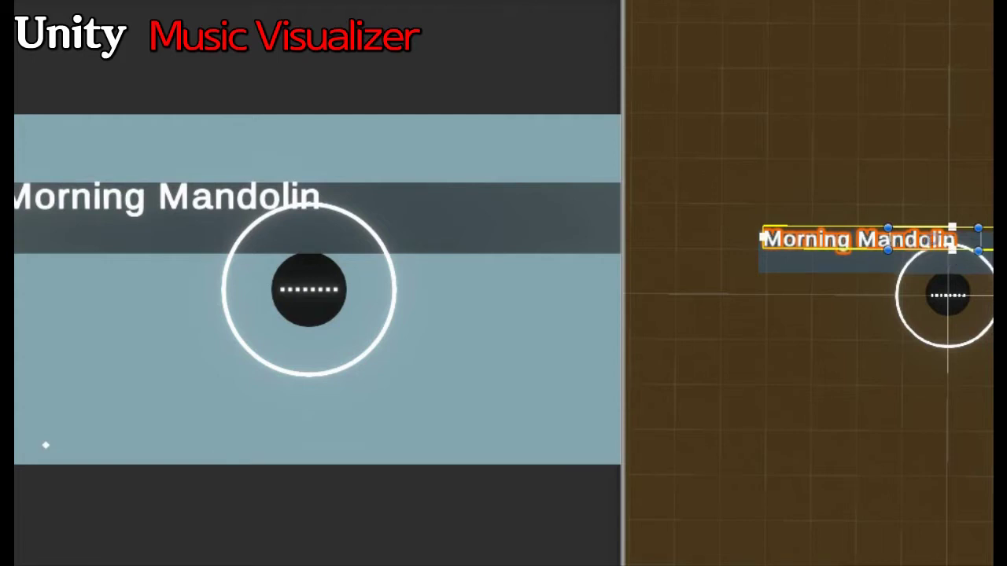
left_click_drag(966, 251, 967, 274)
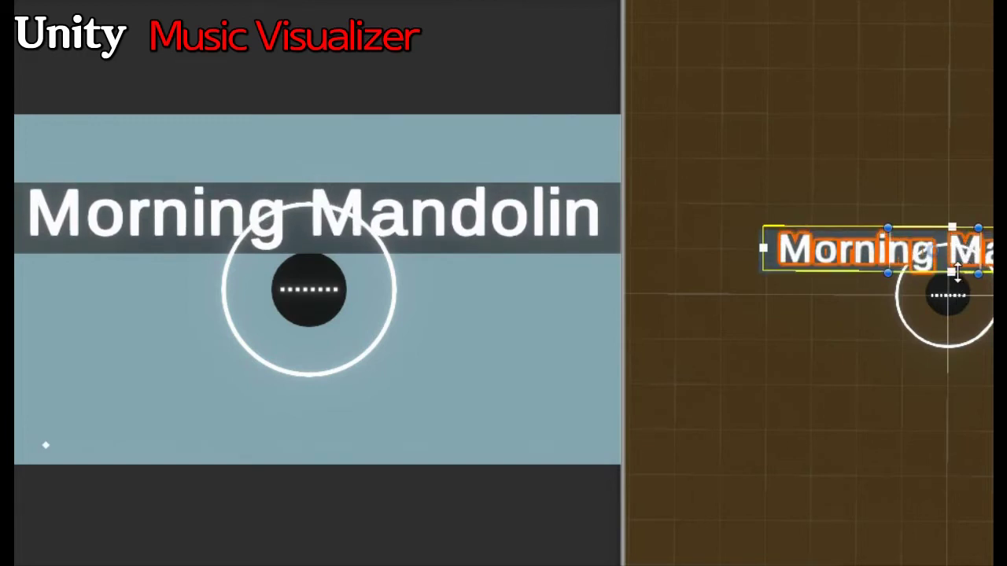
left_click_drag(957, 270, 957, 277)
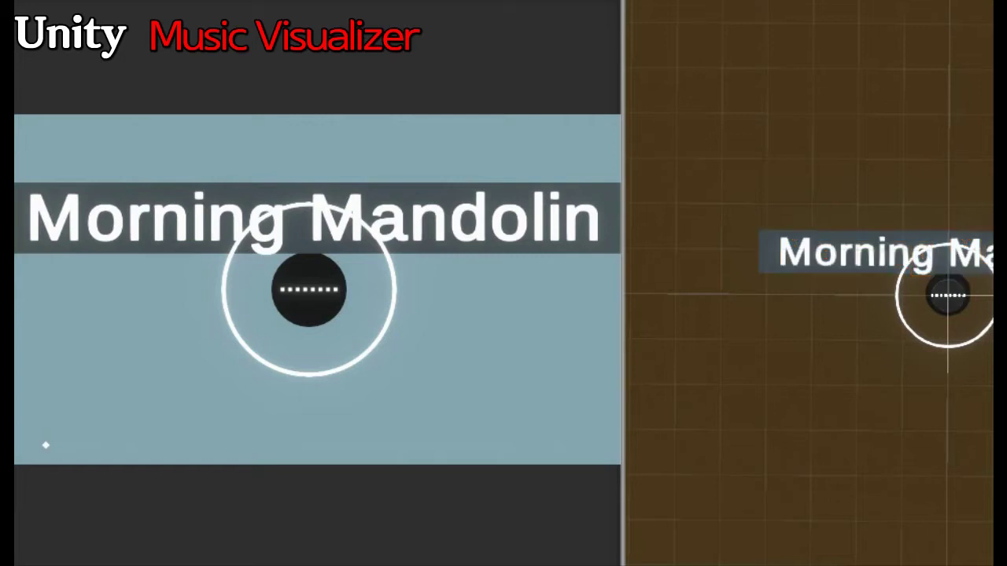
- Select the Morning Mandolin title object
left_click(957, 286)
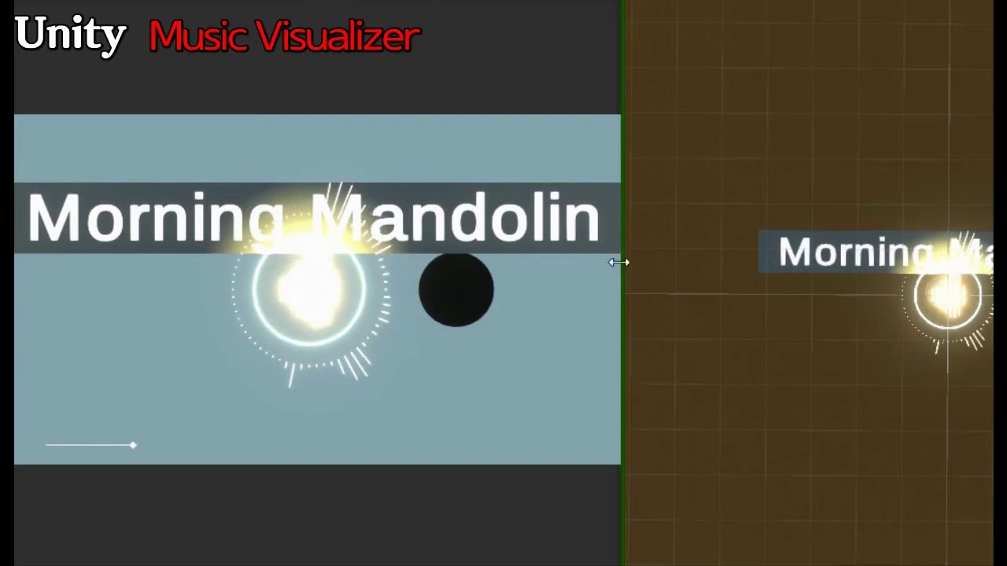
- Widen the Scene view, then zoom and orbit to a low angled view of the ring
left_click_drag(621, 268, 385, 271)
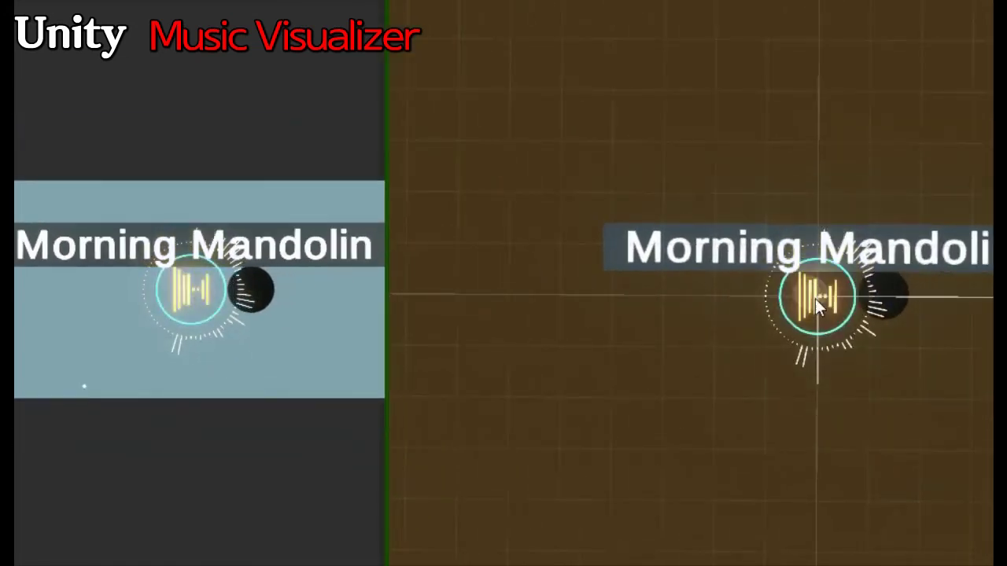
scroll(815, 299, "up", 3)
mouse_move(769, 390)
left_mouse_down("alt")
mouse_move(731, 138)
mouse_move(737, 103)
left_mouse_up("alt")
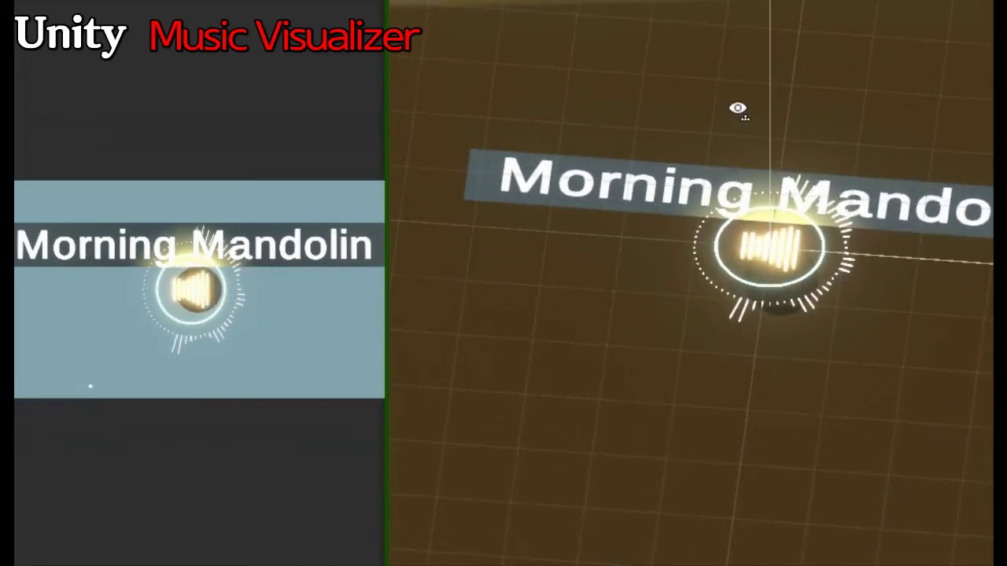
scroll(780, 269, "up", 2)
scroll(780, 269, "up", 2)
left_click_drag(780, 273, 598, 113, "alt")
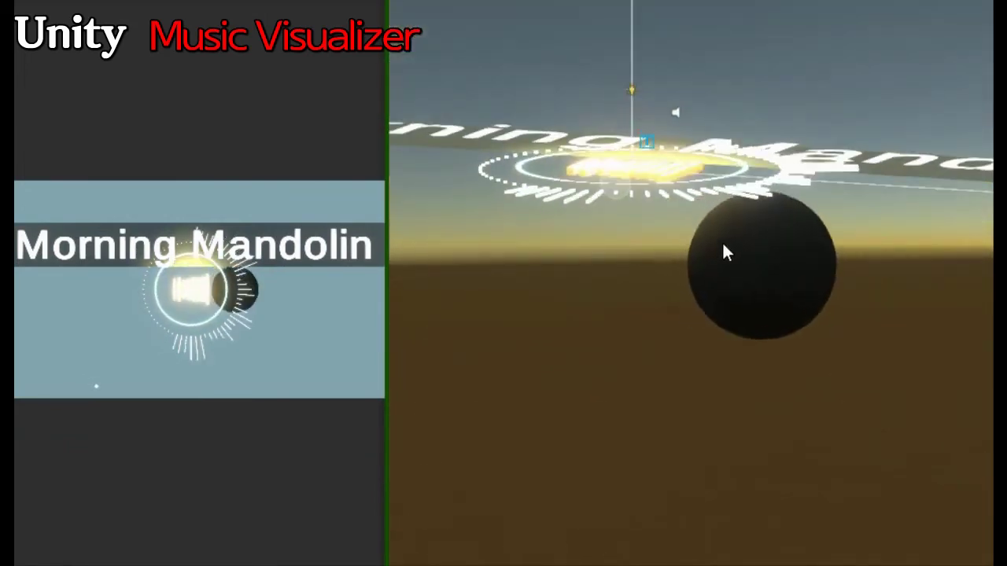
scroll(722, 241, "up", 2)
- Select the moving black sphere, frame it with F, and orbit around it and the ring
left_click_drag(668, 215, 731, 314)
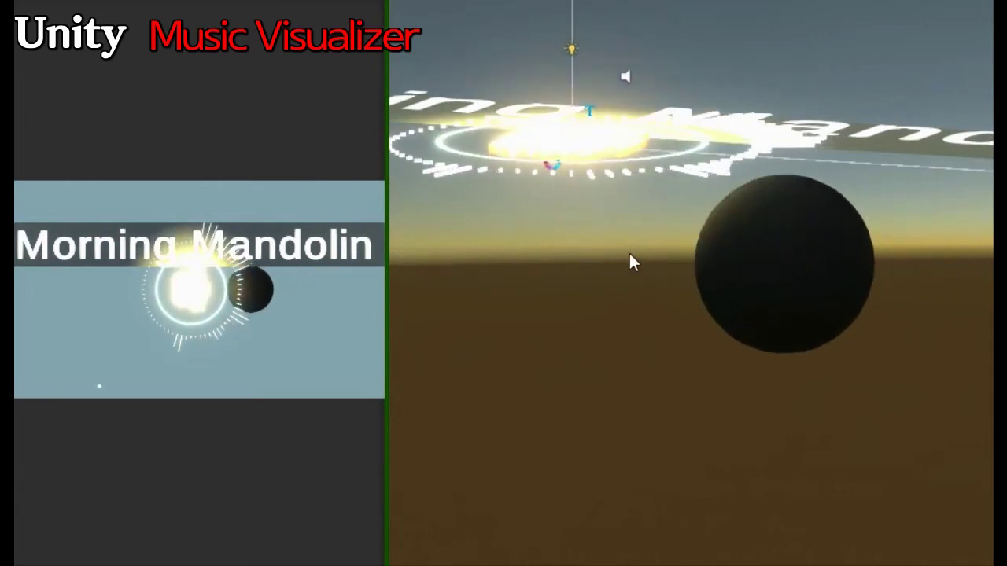
left_click(639, 279)
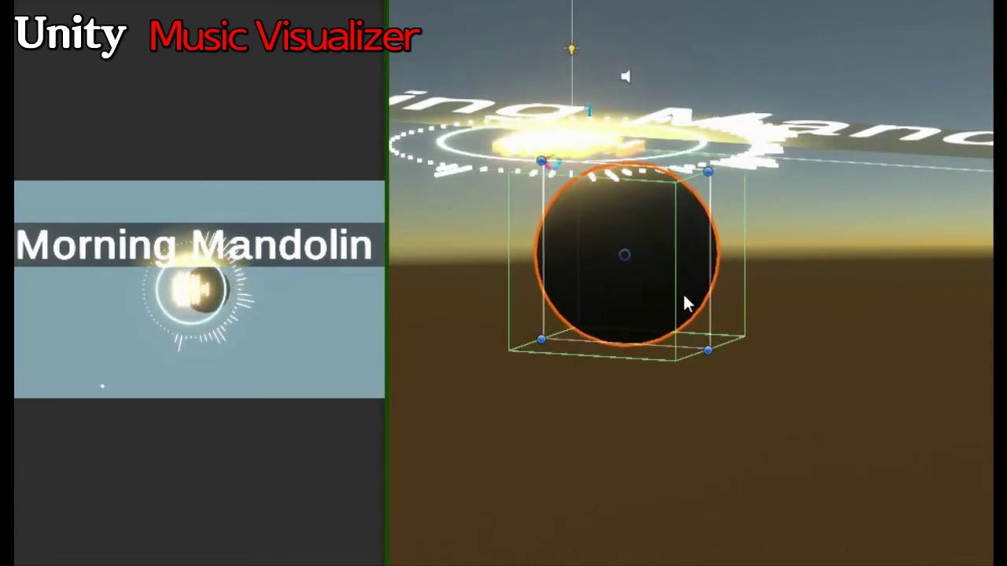
key("f")
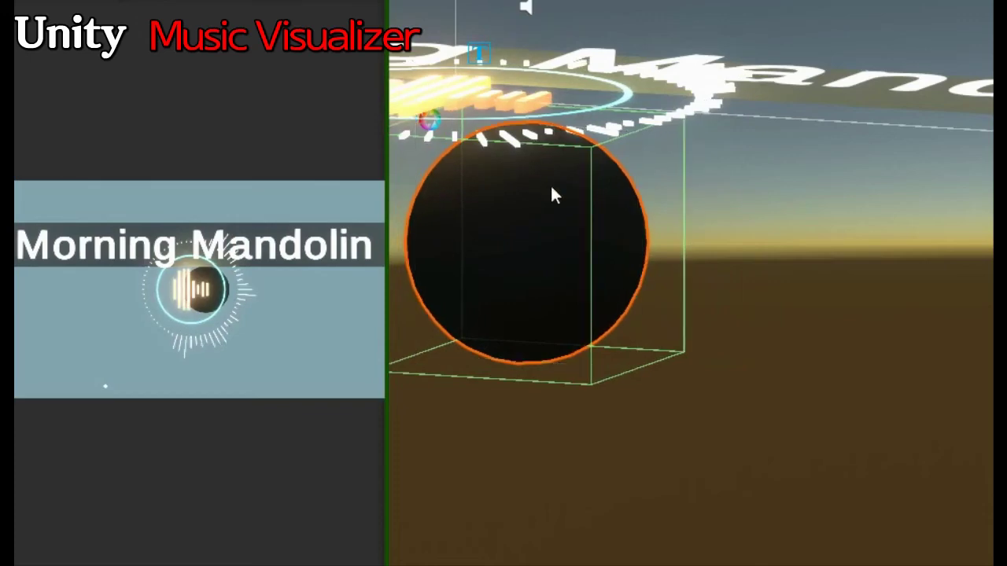
middle_click_drag(551, 196, 878, 344)
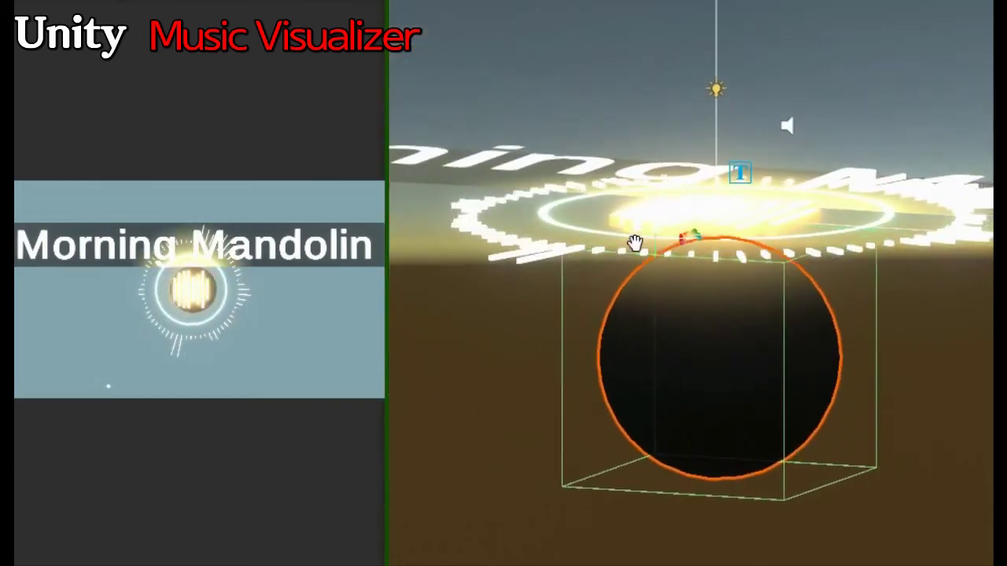
mouse_move(583, 221)
left_mouse_down("alt")
mouse_move(595, 281)
mouse_move(743, 324)
mouse_move(712, 405)
left_mouse_up("alt")
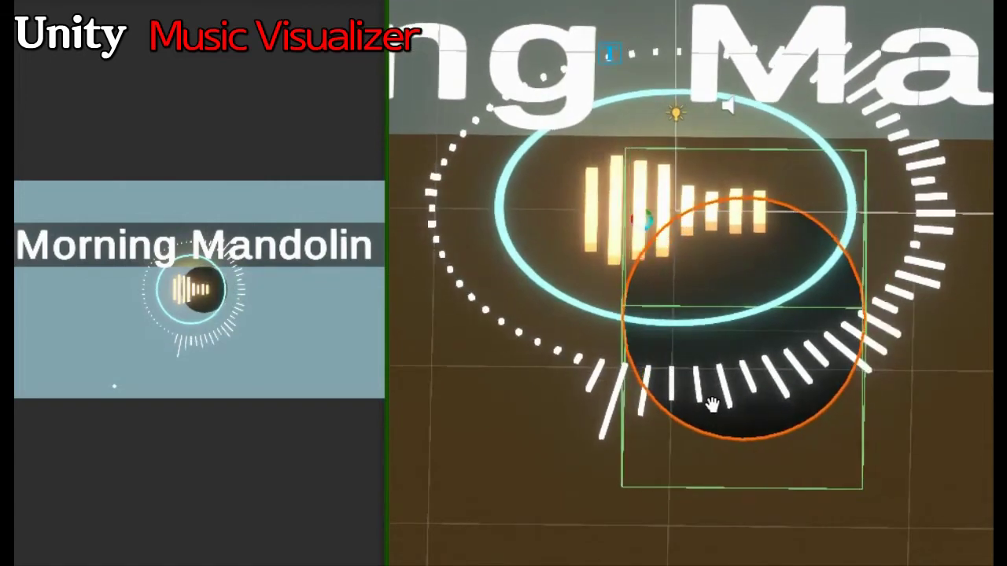
scroll(711, 403, "down", 3)
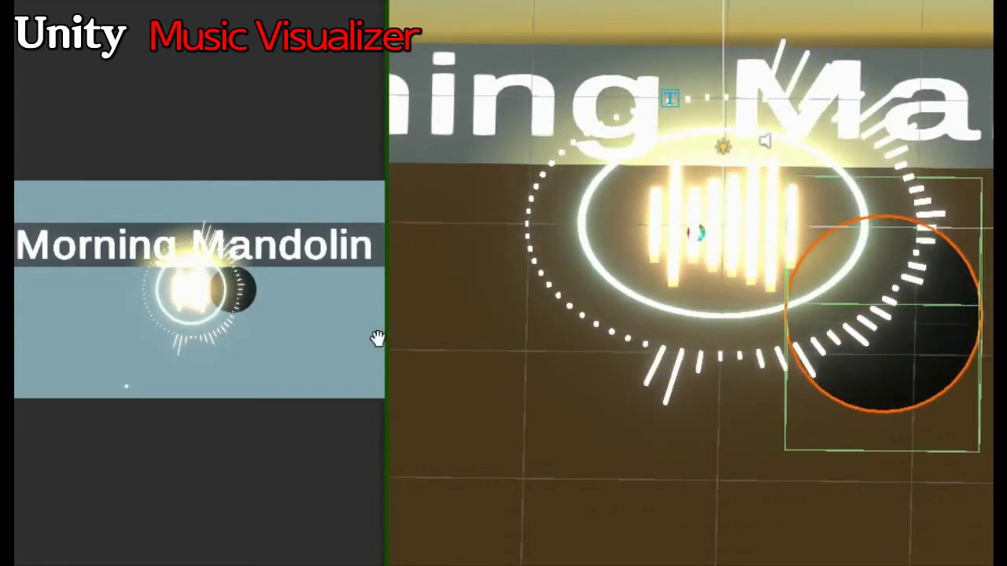
left_click_drag(386, 338, 538, 340)
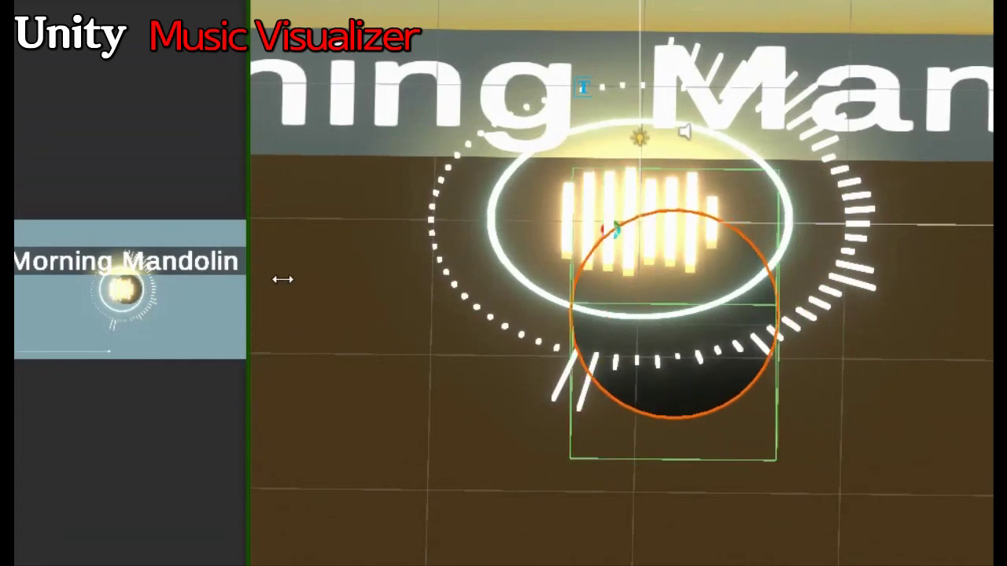
- Zoom out and pan to frame the whole title and ring, widening the Game preview
left_click_drag(247, 268, 304, 280)
middle_click_drag(535, 314, 590, 334)
scroll(603, 333, "down", 3)
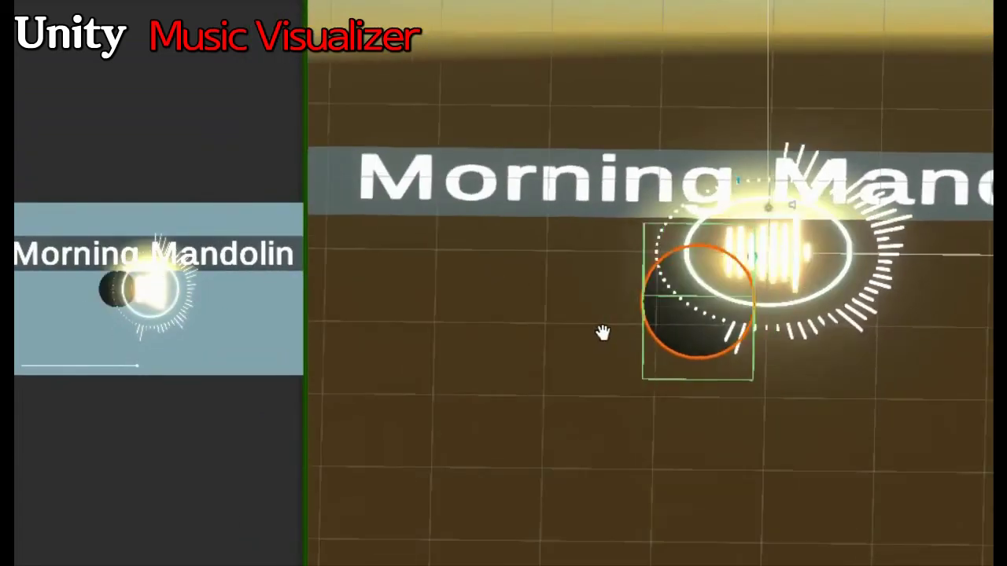
scroll(605, 332, "down", 2)
mouse_move(605, 333)
left_mouse_down("alt")
mouse_move(678, 321)
mouse_move(687, 503)
left_mouse_up("alt")
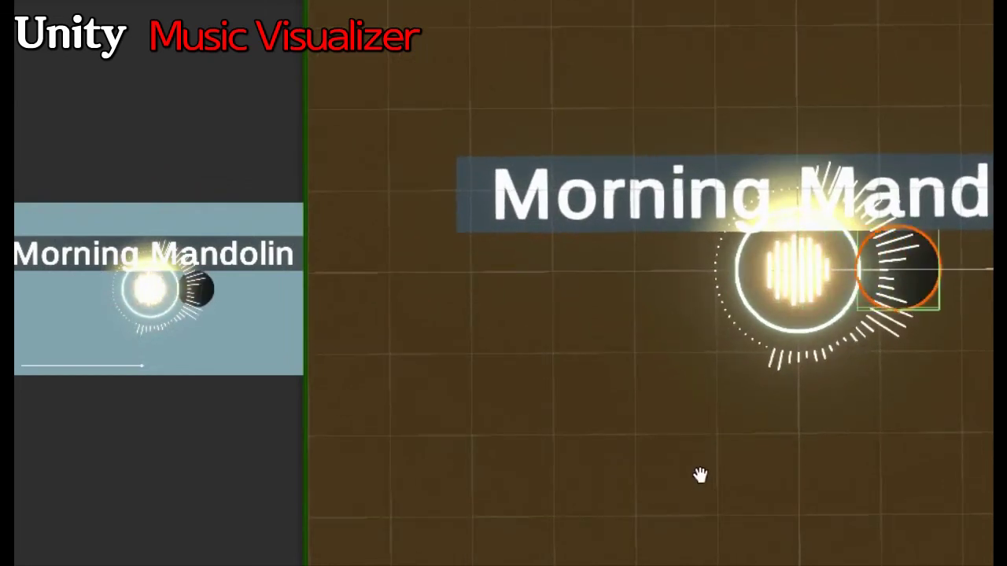
scroll(758, 416, "down", 2)
mouse_move(688, 427)
middle_mouse_down()
mouse_move(634, 427)
mouse_move(652, 420)
middle_mouse_up()
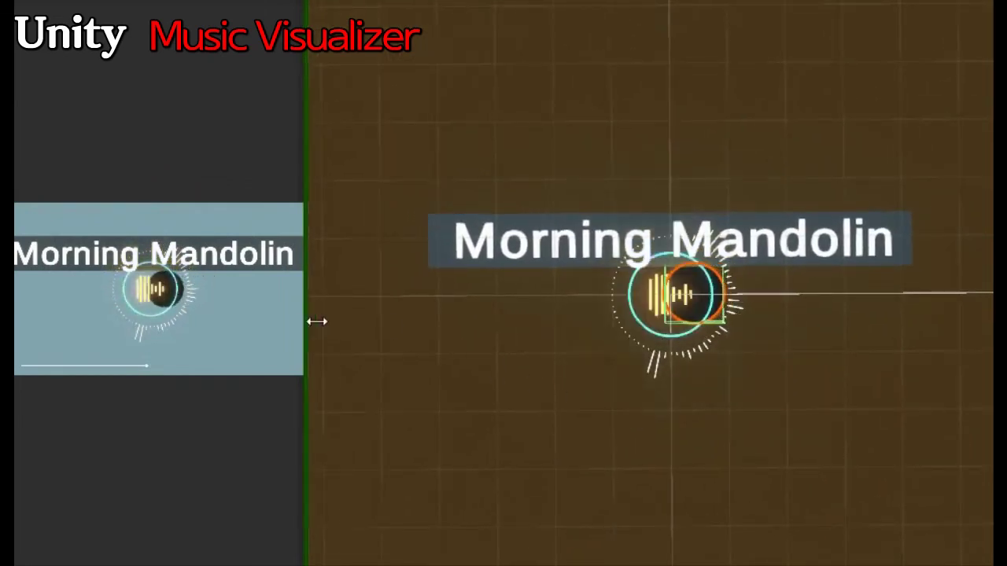
left_click_drag(309, 321, 452, 328)
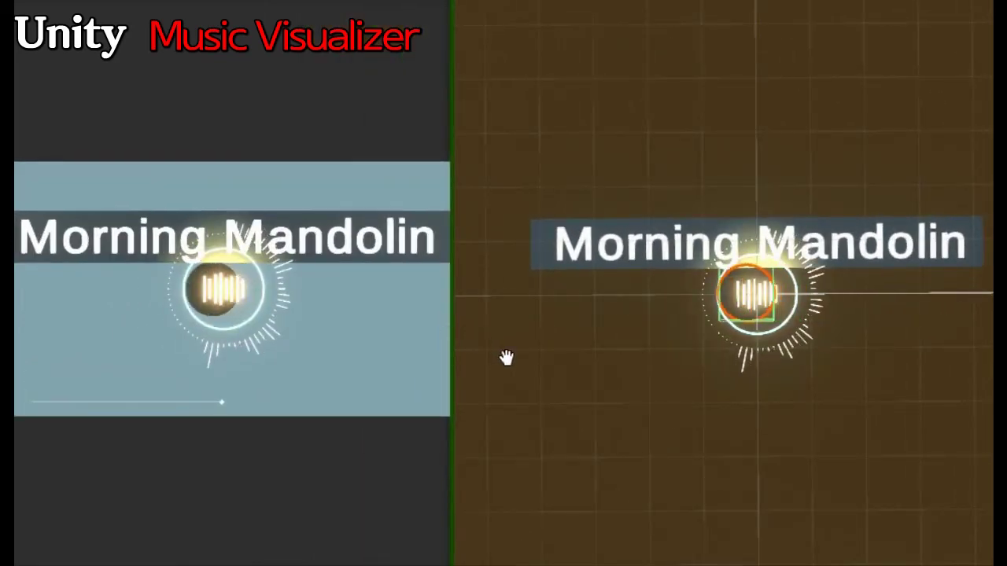